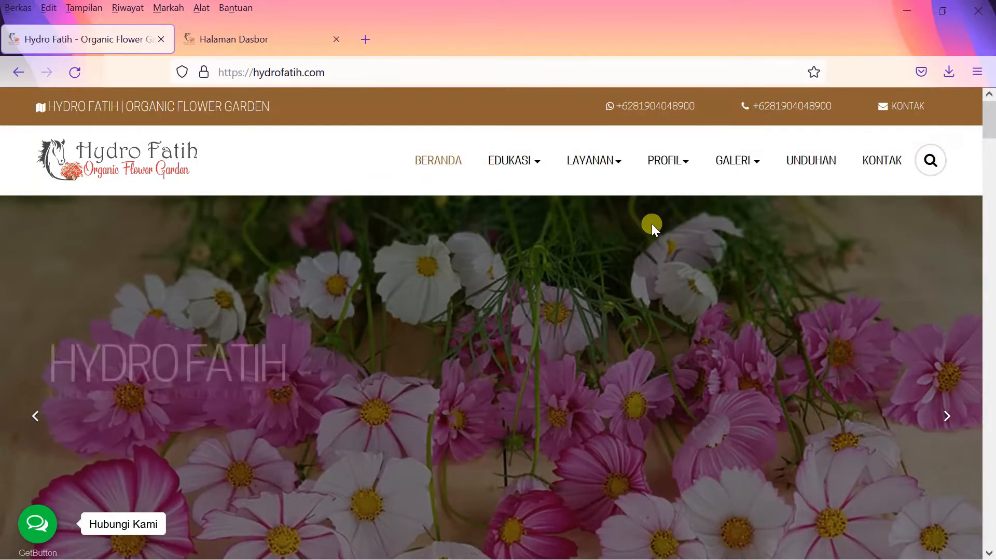
Step: Browse the home page to the services section and open the full Benih (Biji Bunga) article
scroll(643, 236, down, 5)
scroll(643, 236, down, 2)
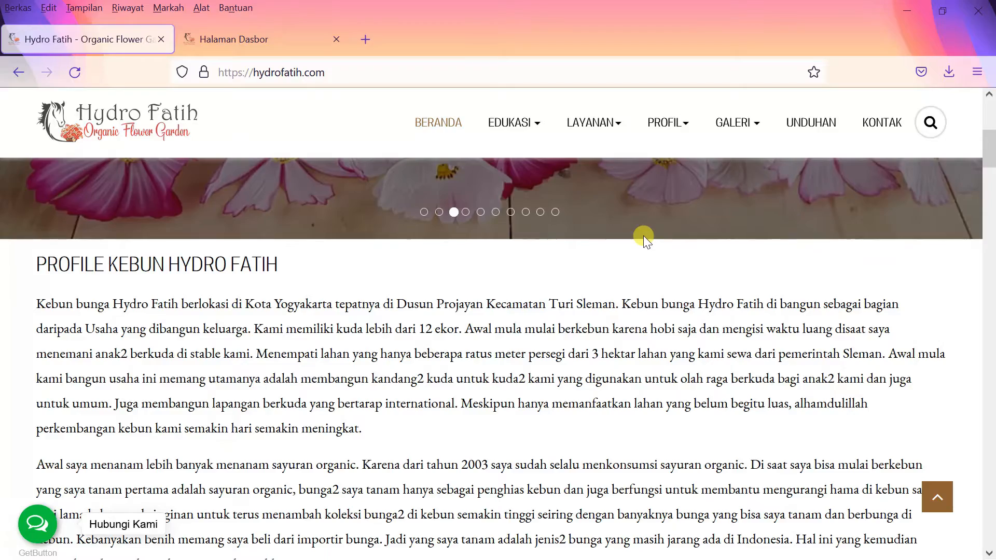
scroll(643, 236, down, 3)
scroll(625, 285, down, 10)
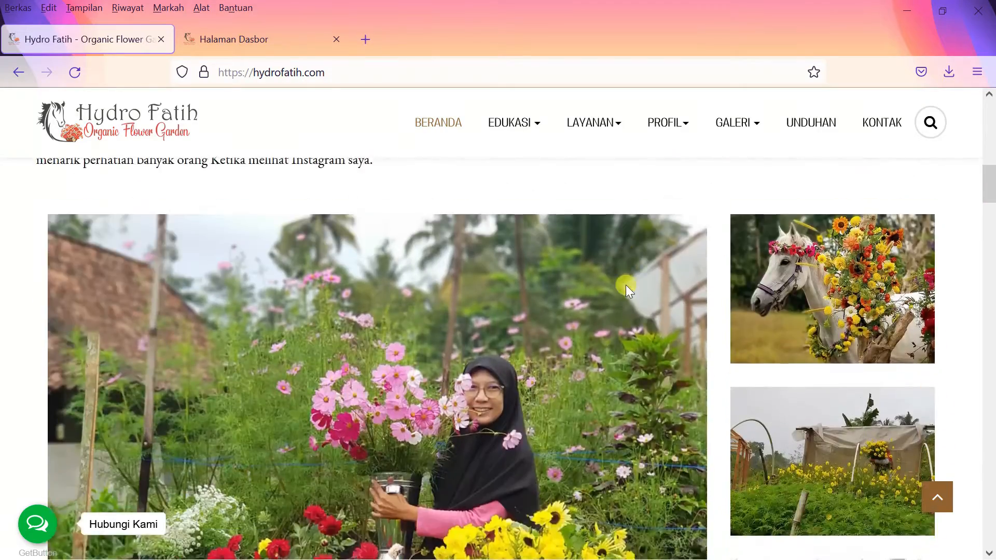
drag(991, 213, 991, 313)
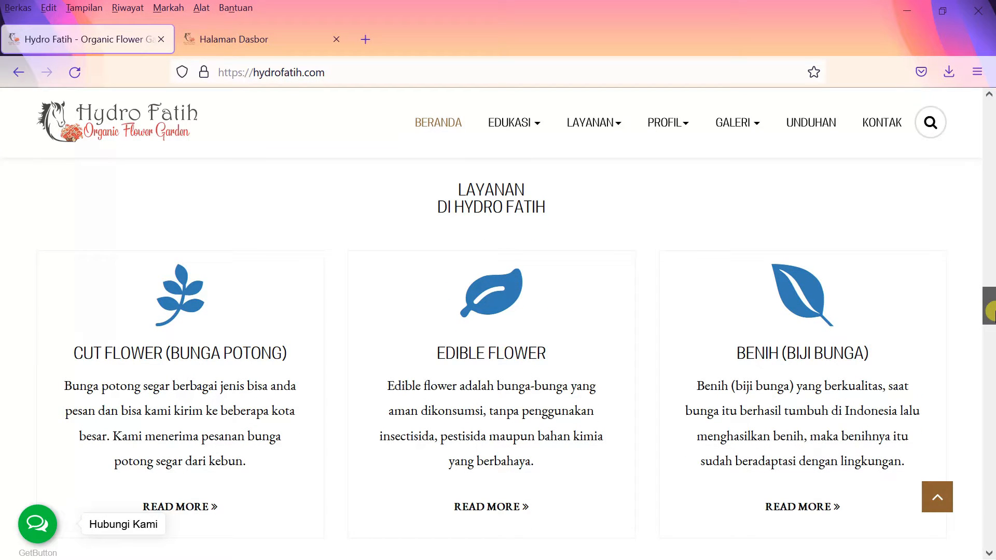
mouse_move(995, 311)
mouse_down()
mouse_move(993, 327)
mouse_move(994, 317)
mouse_up()
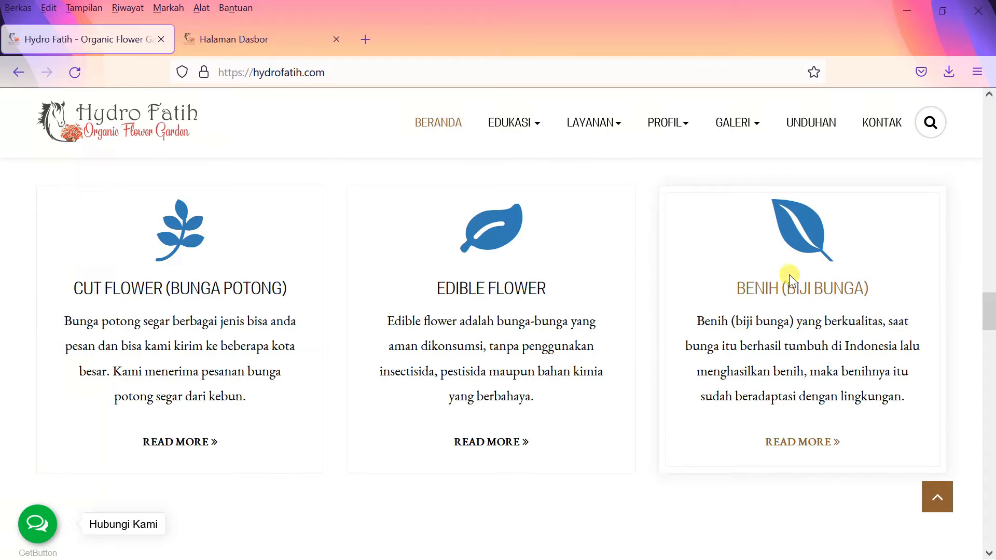
click(824, 442)
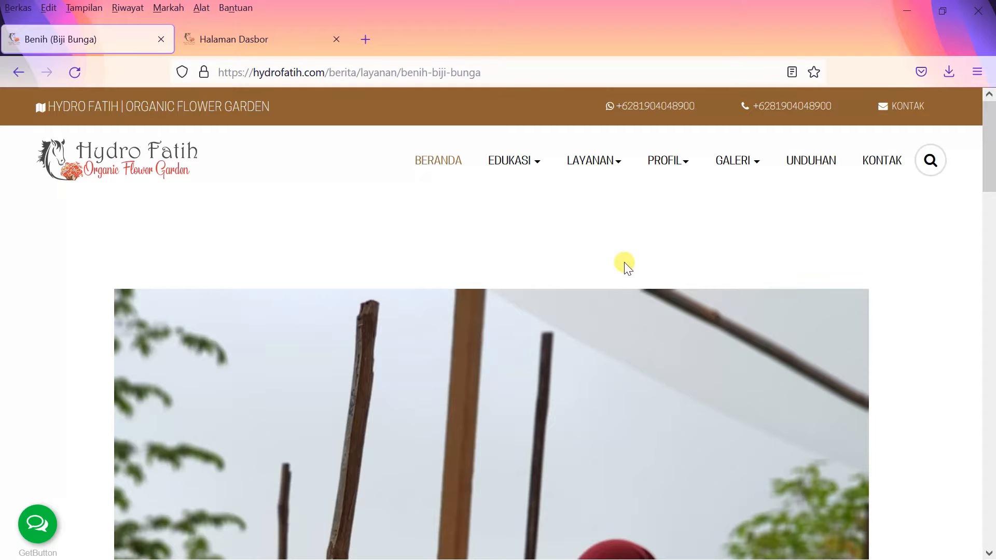
Step: Look through the Benih (Biji Bunga) article, examining its header photo and body text
scroll(624, 262, down, 3)
scroll(746, 310, down, 3)
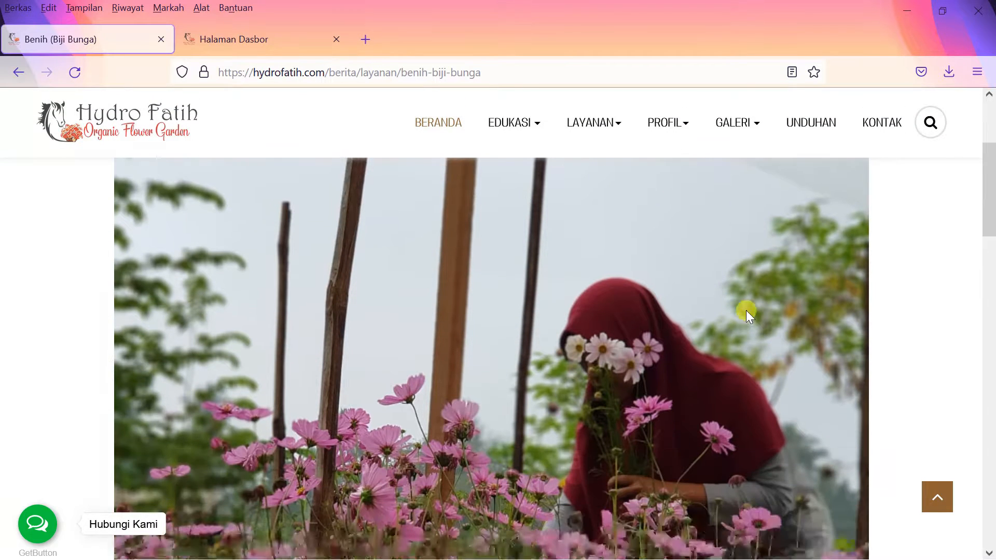
scroll(620, 318, down, 3)
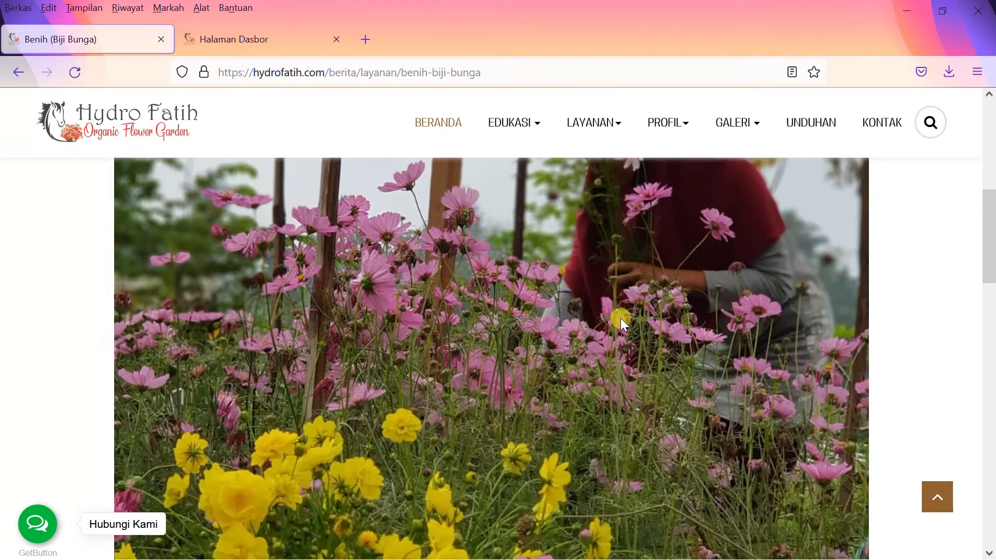
scroll(621, 319, down, 10)
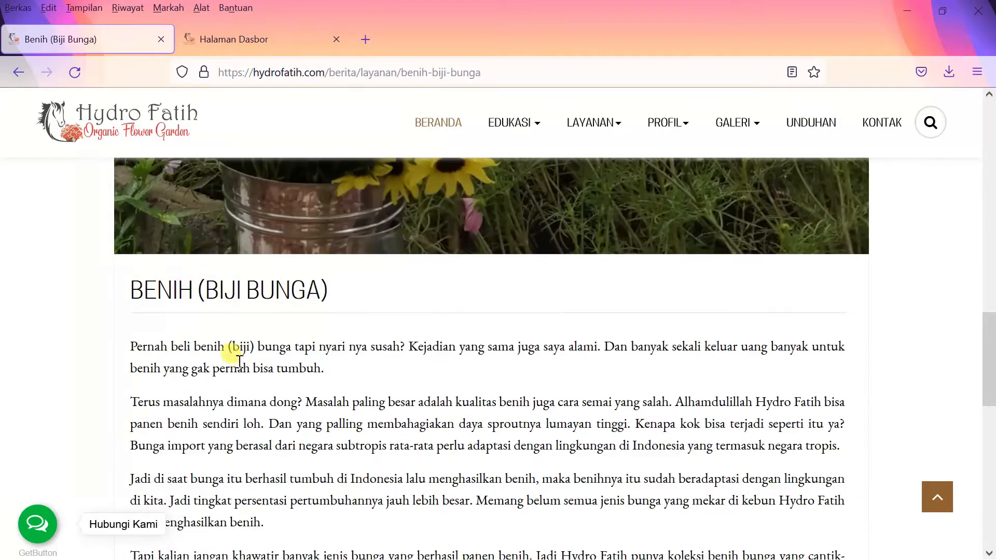
scroll(236, 363, down, 3)
scroll(366, 378, down, 4)
scroll(291, 378, up, 13)
scroll(290, 374, up, 5)
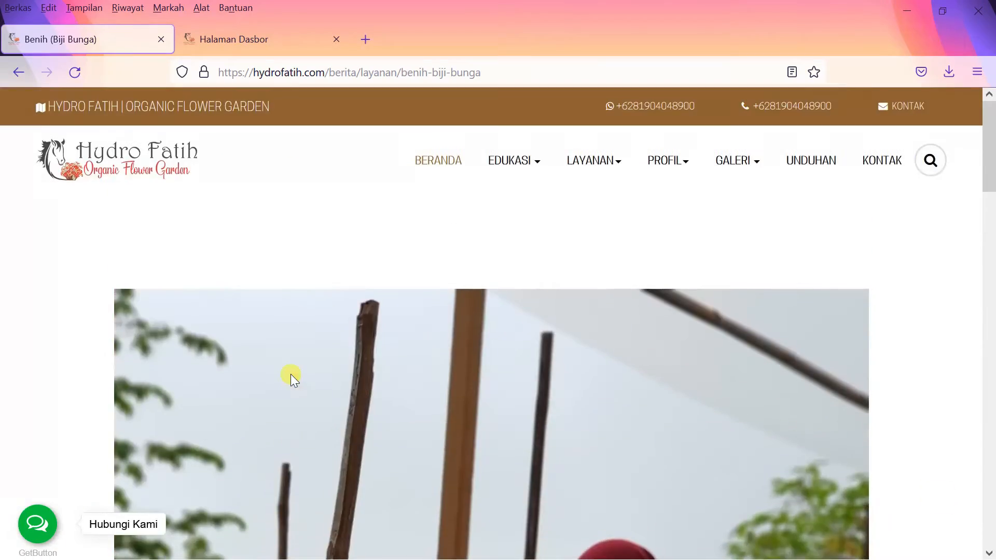
scroll(290, 374, down, 8)
scroll(291, 374, down, 4)
scroll(178, 305, up, 4)
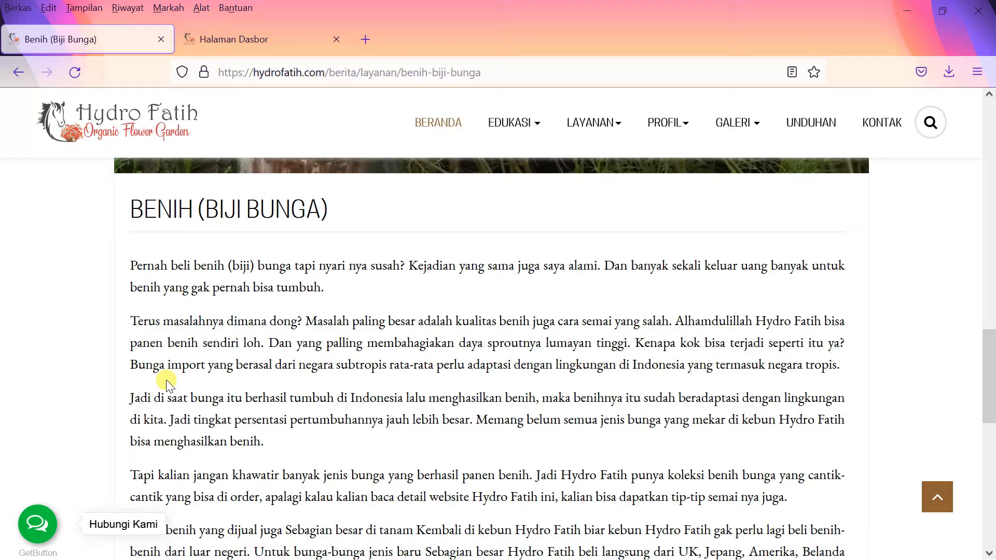
Step: Switch to the admin dashboard and open the Benih (Biji Bunga) entry of the Edukasi/Profil list for editing
click(250, 39)
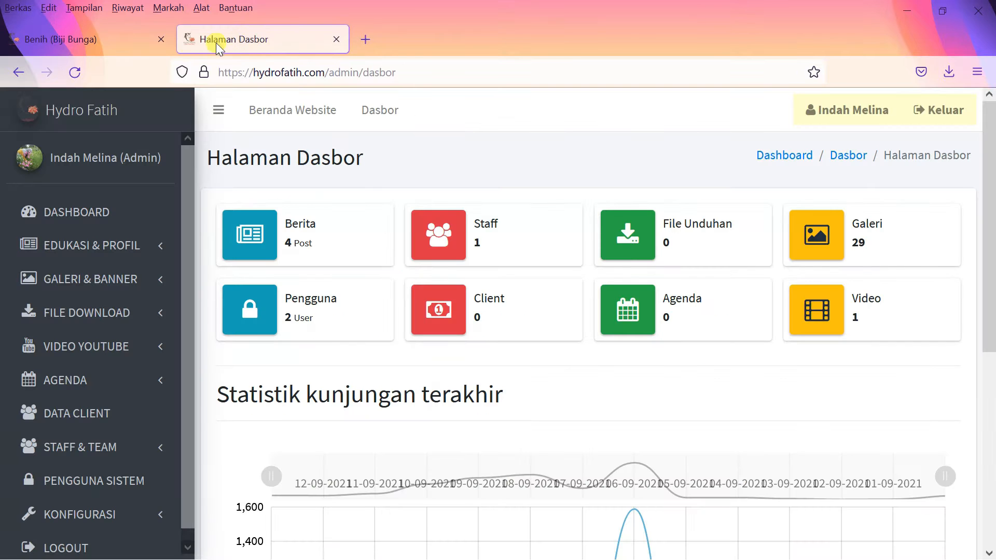
click(86, 245)
click(102, 278)
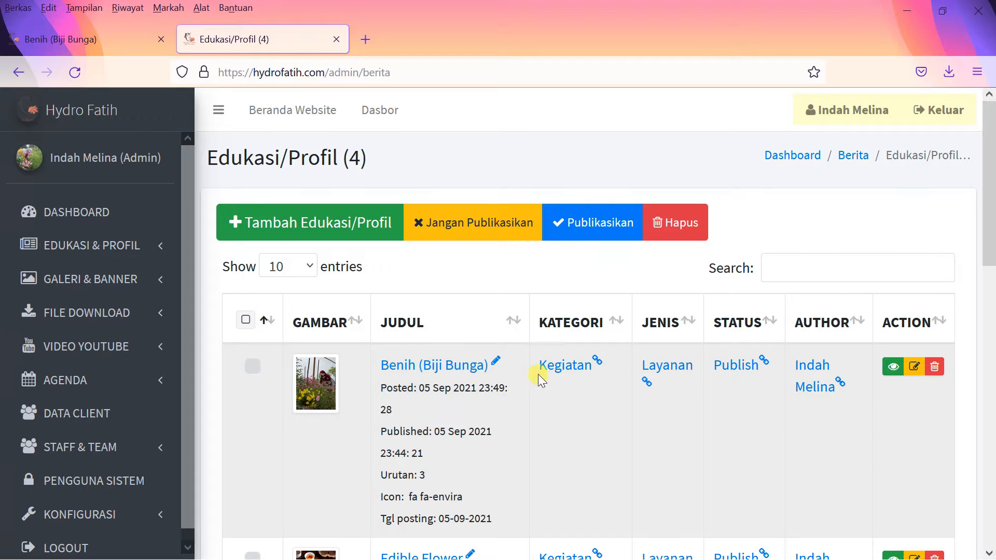
click(914, 367)
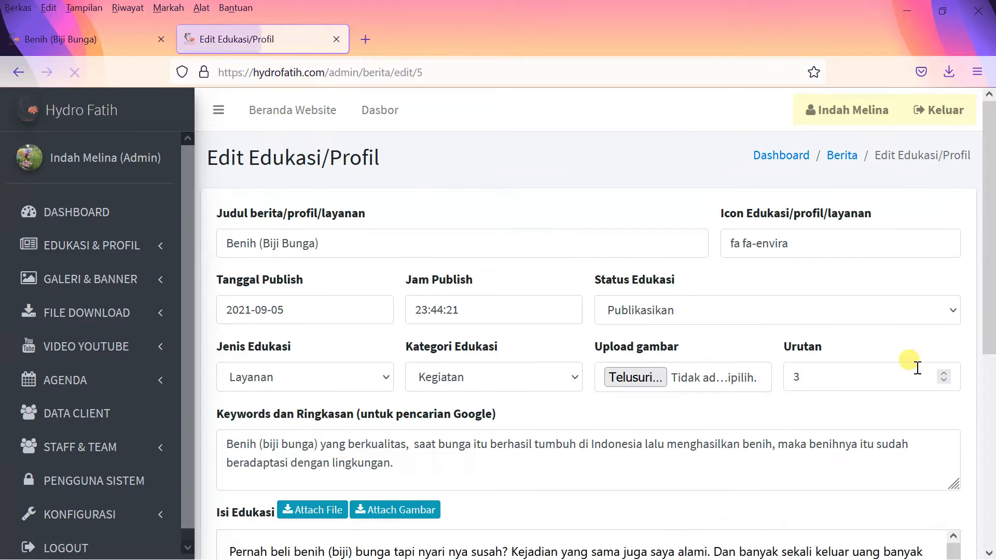
Step: Insert an empty paragraph in the article body after the paragraph ending in "termasuk negara tropis."
scroll(651, 332, down, 6)
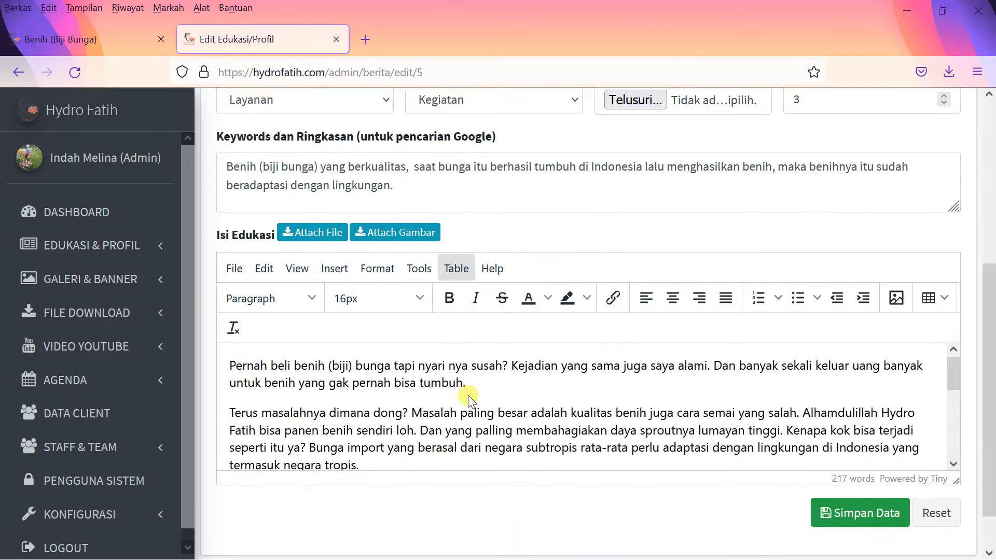
scroll(321, 386, down, 3)
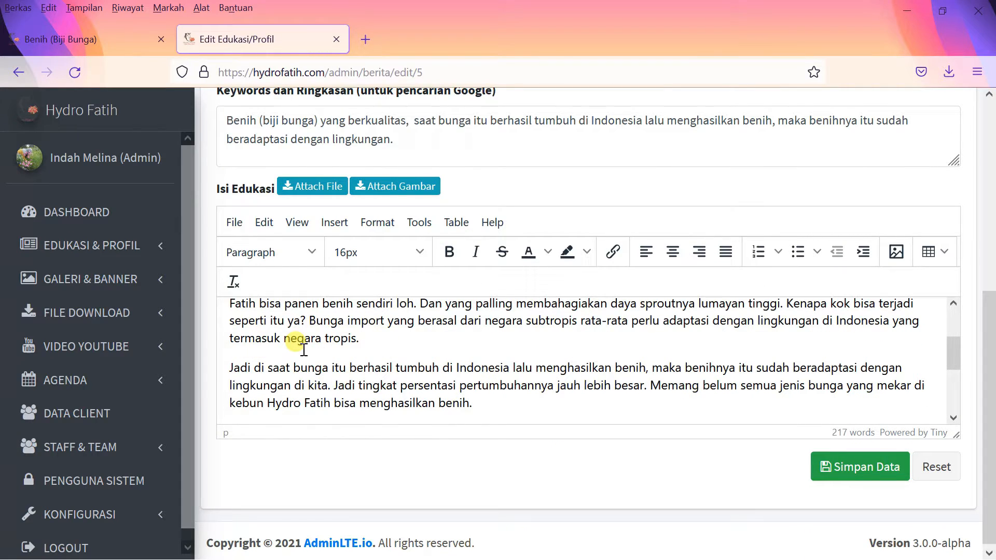
key(Return)
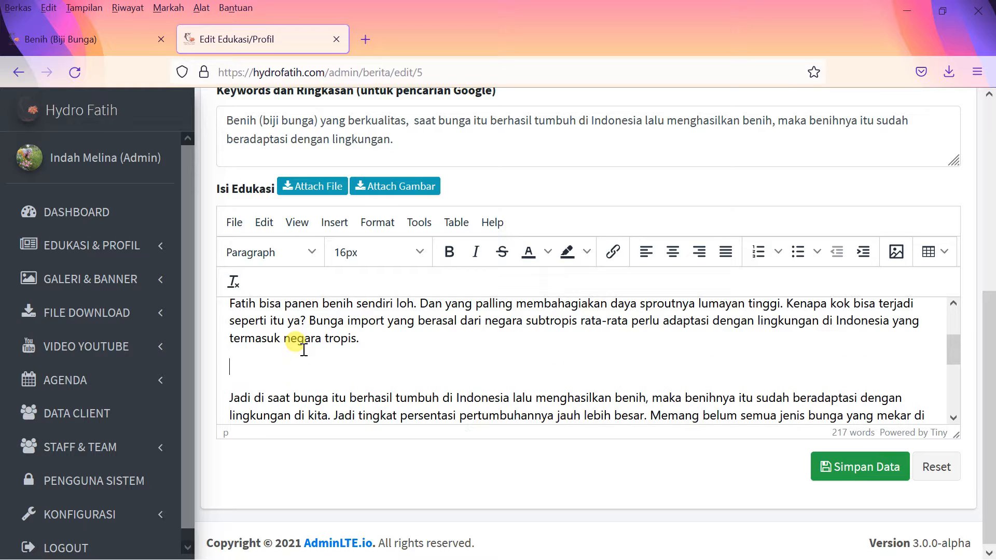
Step: Close the partly covered image attachment list after opening it, and collapse the admin navigation sidebar
click(428, 187)
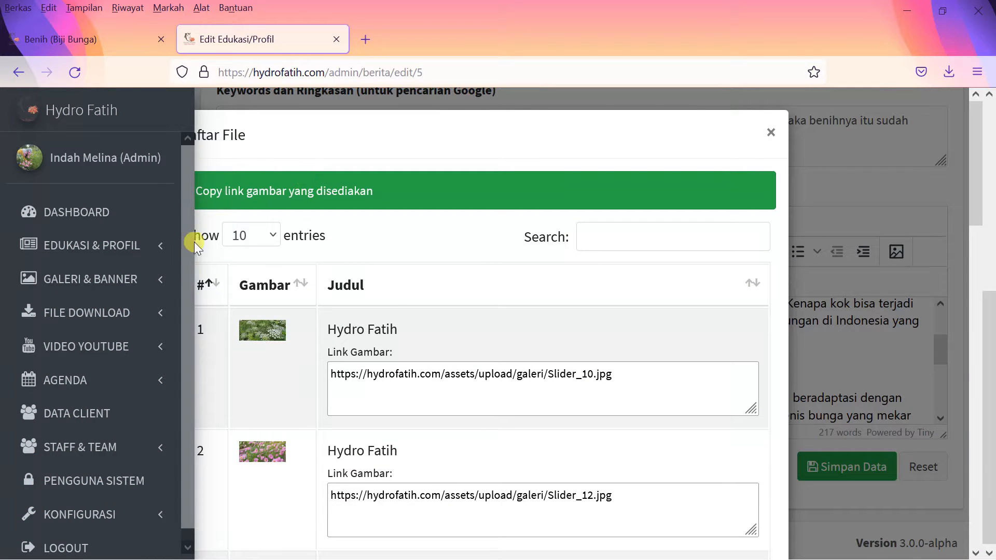
click(770, 133)
scroll(285, 215, up, 6)
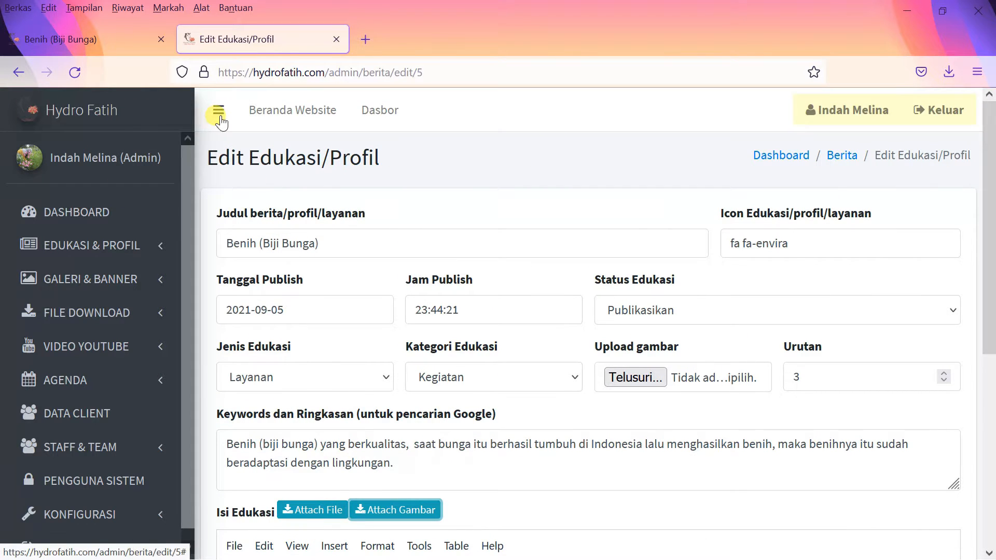
click(218, 111)
Step: Reopen the image attachment list, search it for "flower", and clear the search
scroll(384, 396, down, 5)
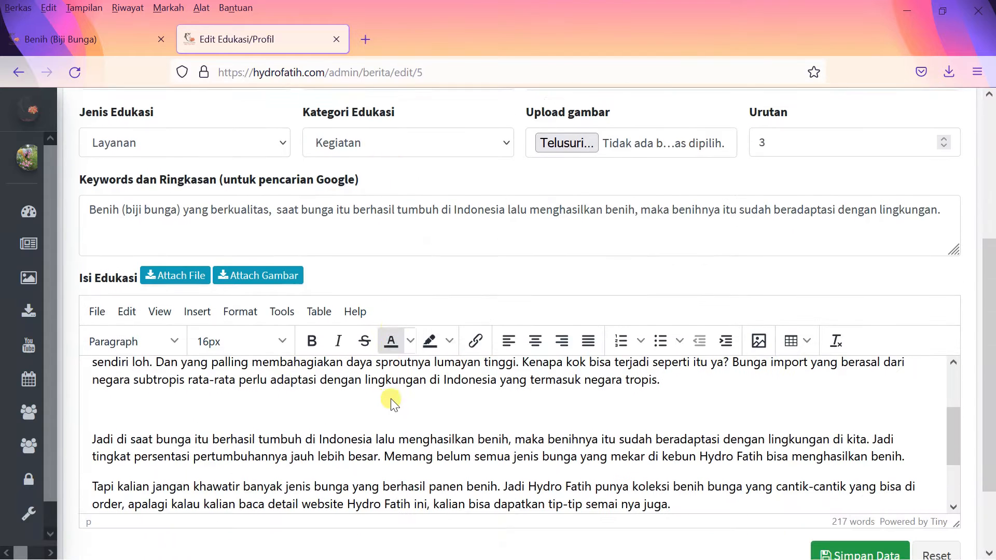
scroll(392, 398, down, 2)
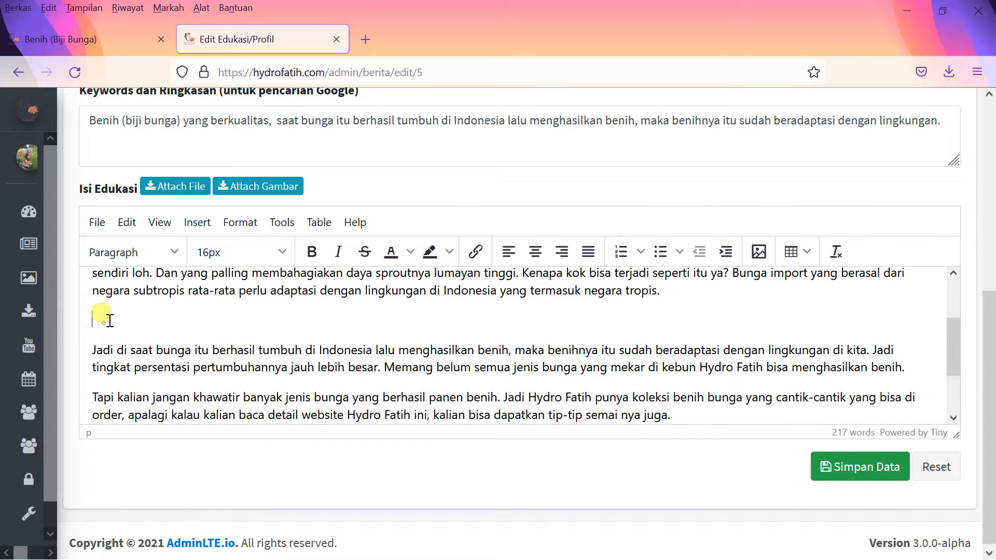
click(290, 188)
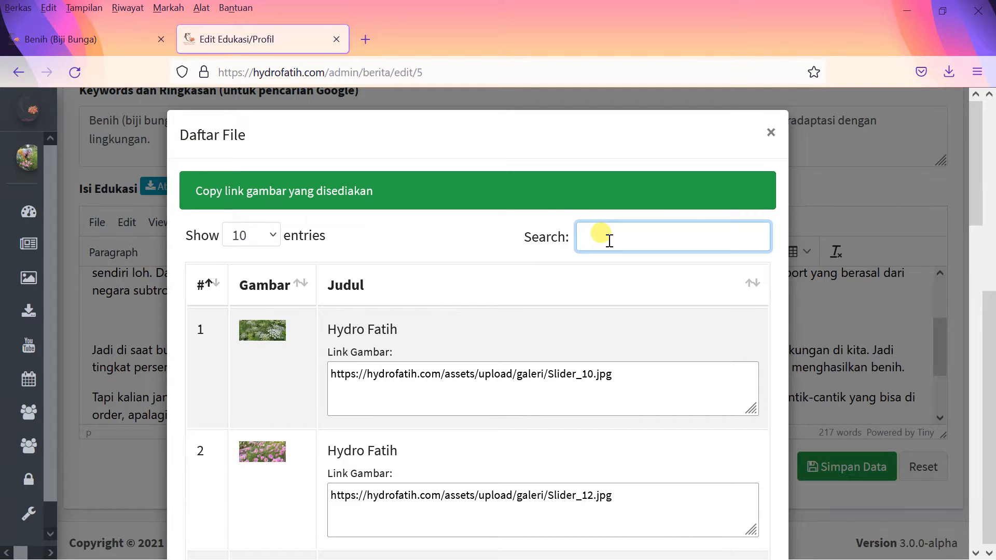
text(lower)
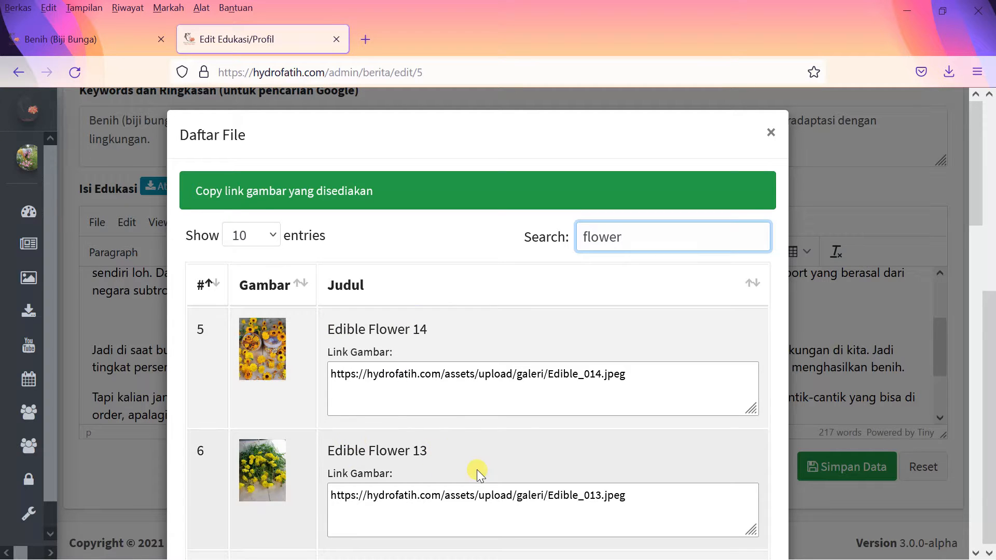
drag(631, 239, 537, 247)
key(BackSpace)
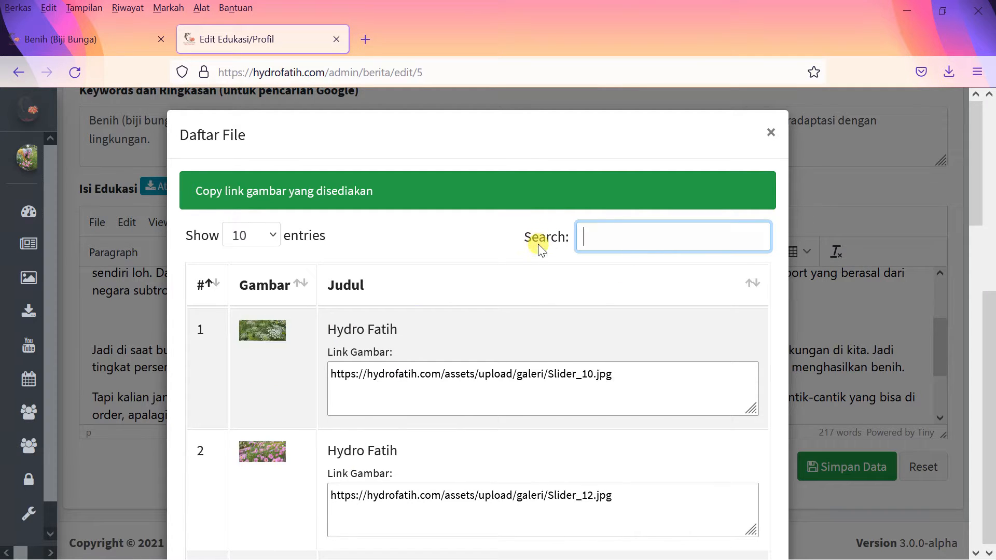
Step: Go through the pages of the image list to page 3 and return to that page's first entries
scroll(549, 269, down, 18)
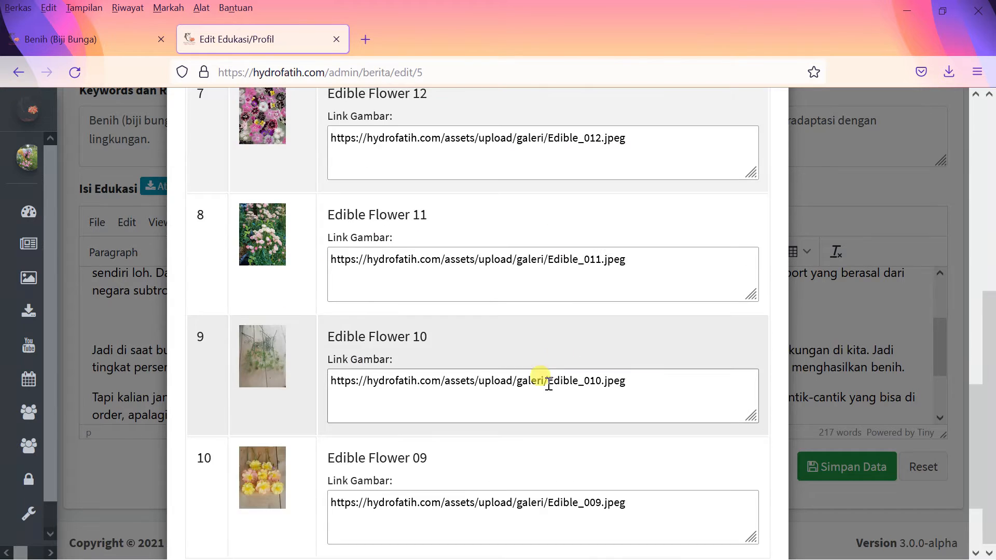
click(683, 454)
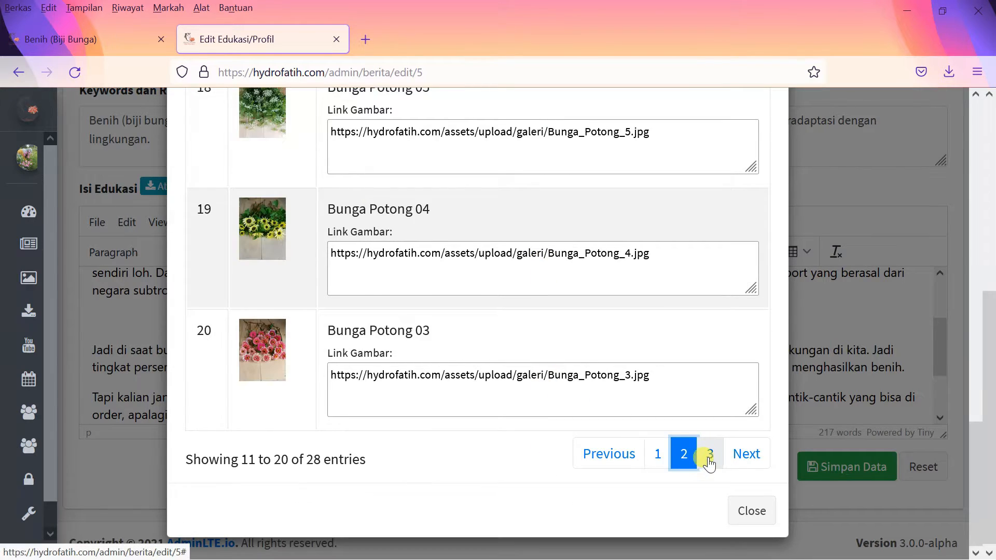
click(710, 455)
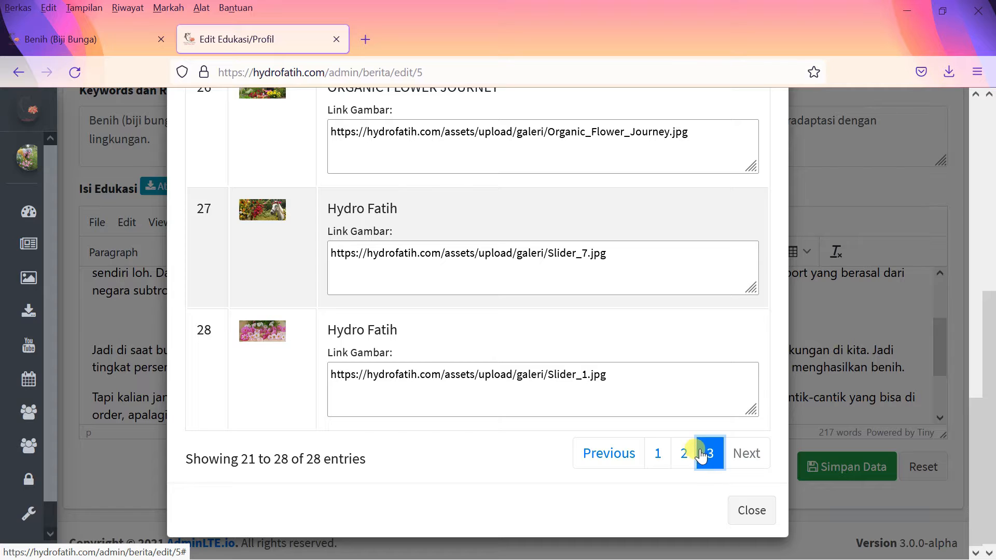
scroll(565, 435, up, 10)
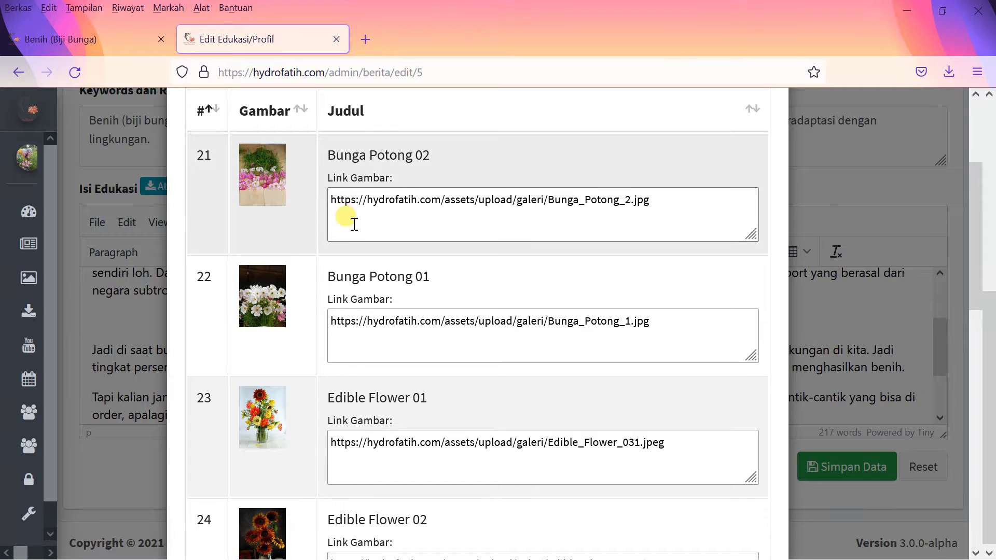
scroll(348, 223, up, 3)
drag(332, 375, 685, 371)
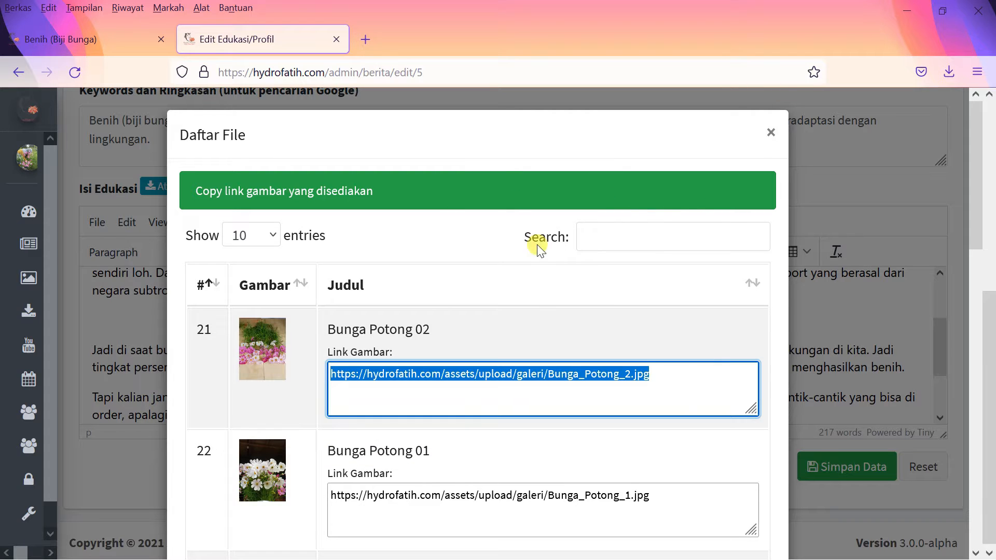
scroll(534, 324, down, 10)
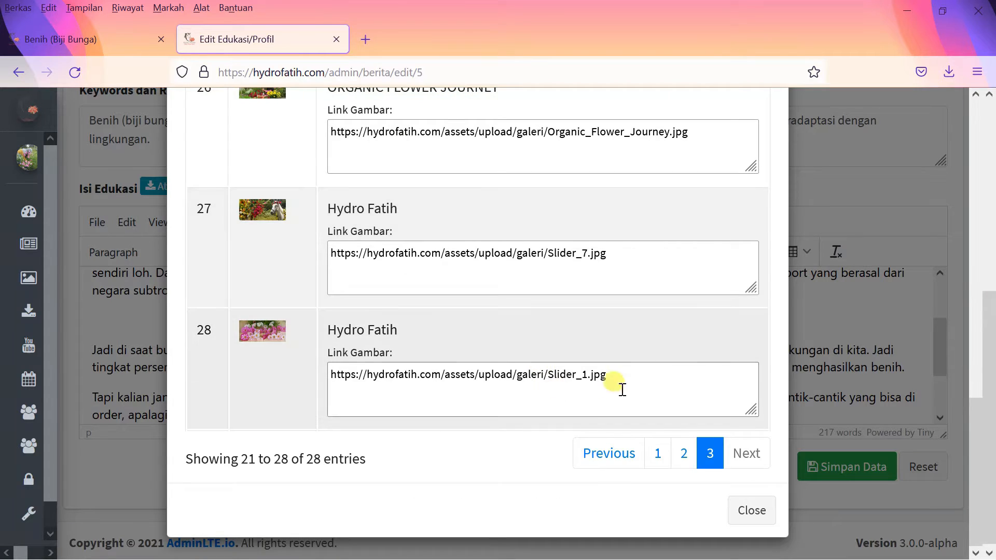
scroll(463, 358, up, 5)
scroll(463, 359, up, 2)
scroll(462, 356, up, 3)
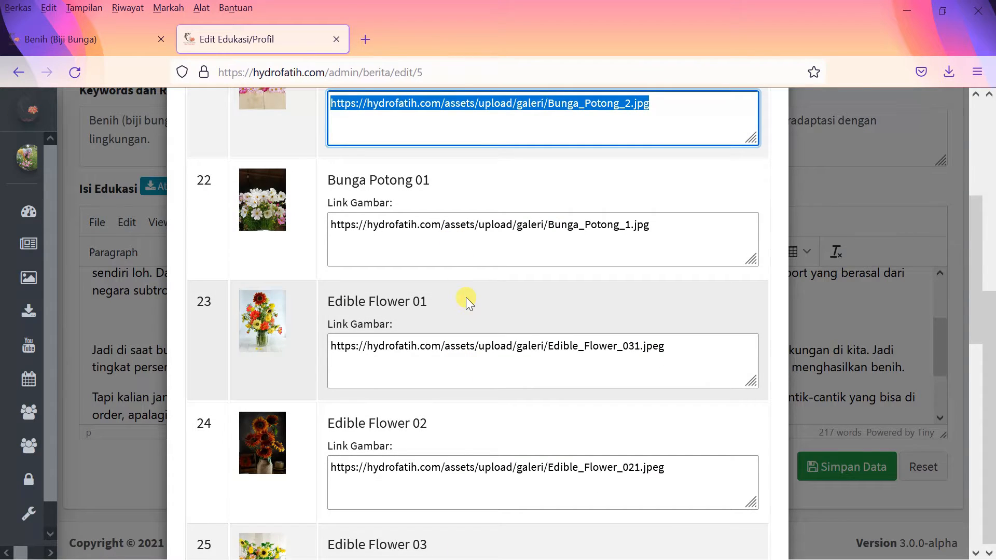
scroll(465, 299, up, 3)
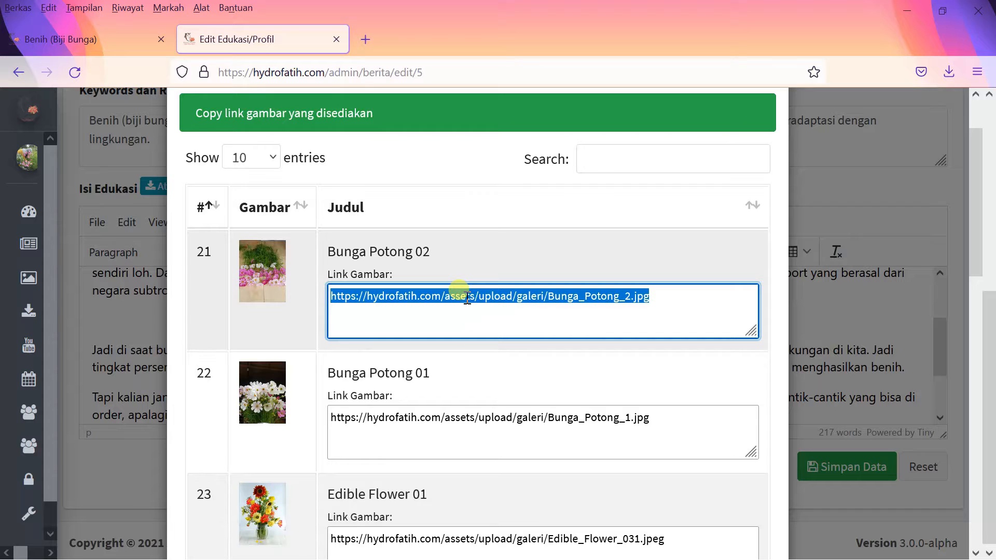
click(336, 296)
drag(342, 296, 651, 297)
key(ctrl+c)
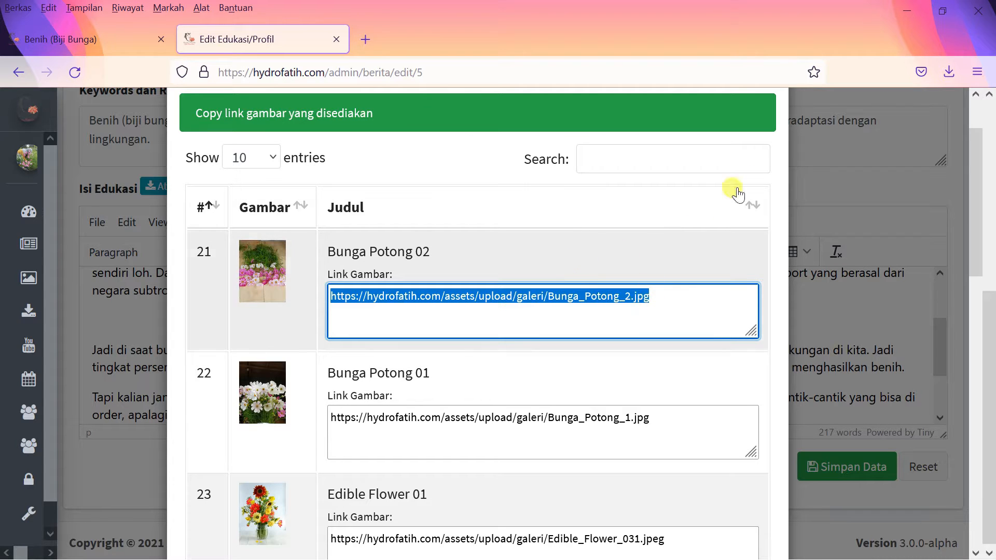
scroll(767, 150, up, 2)
click(769, 133)
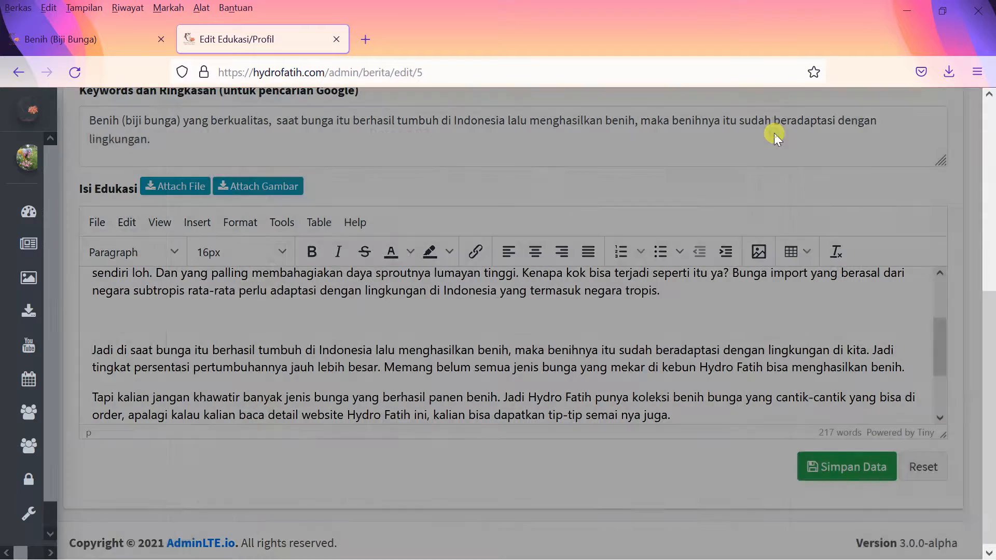
Step: Start an image in the empty paragraph above "Jadi di saat bunga", with the copied Bunga_Potong_2.jpg link as source and "Bunga Potong" as description
click(88, 319)
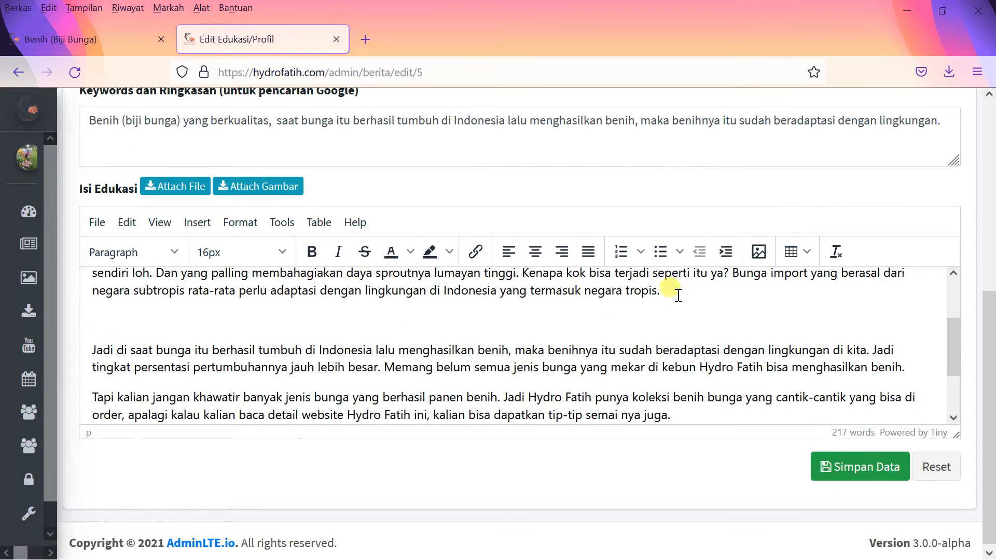
click(757, 251)
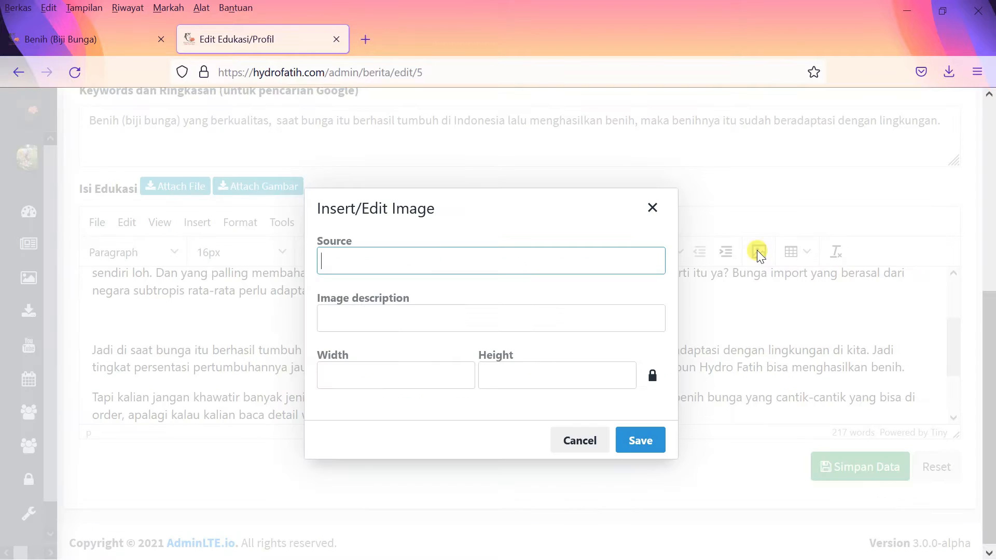
key(ctrl+v)
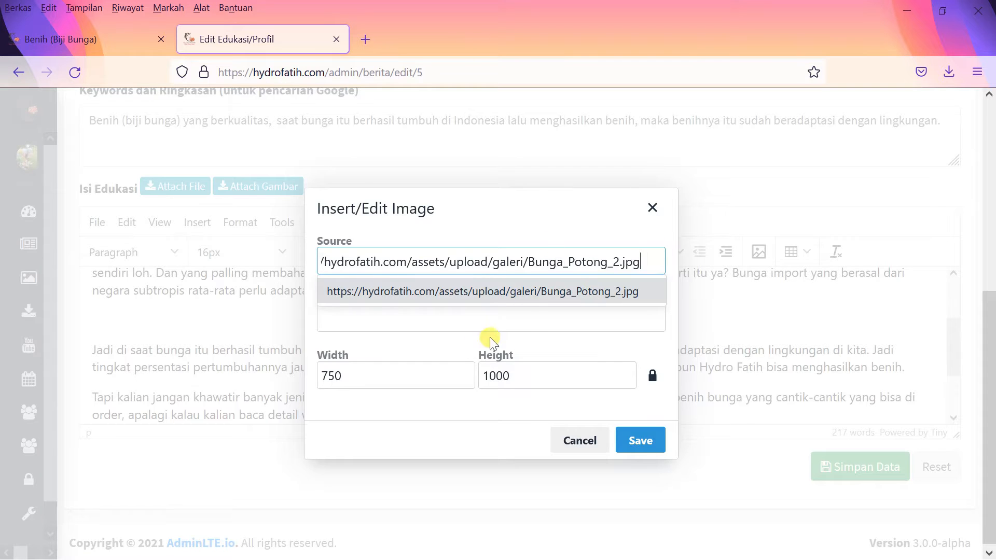
click(338, 314)
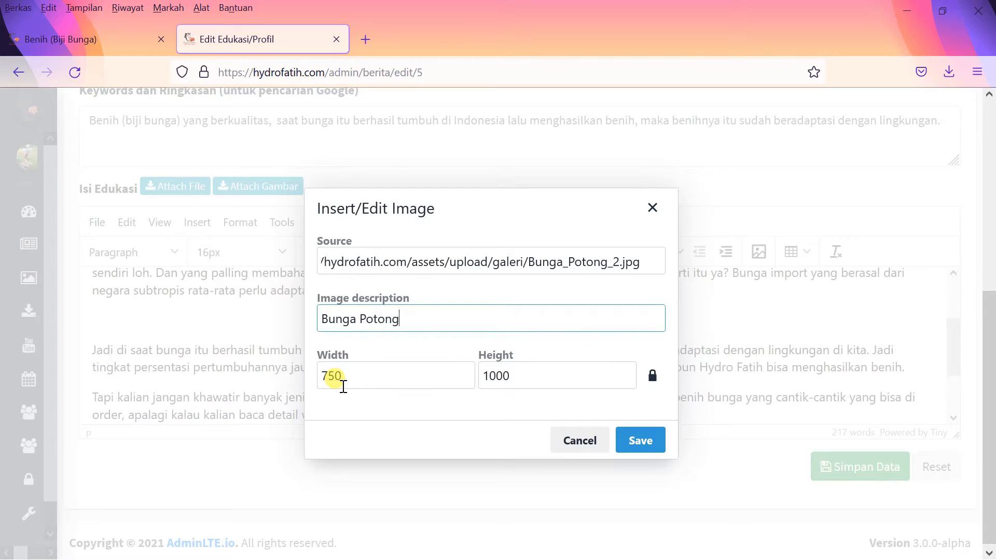
Step: Try a width of 250 for the image, reduce it to 200 with proportions locked, and insert it into the article
drag(355, 379, 300, 380)
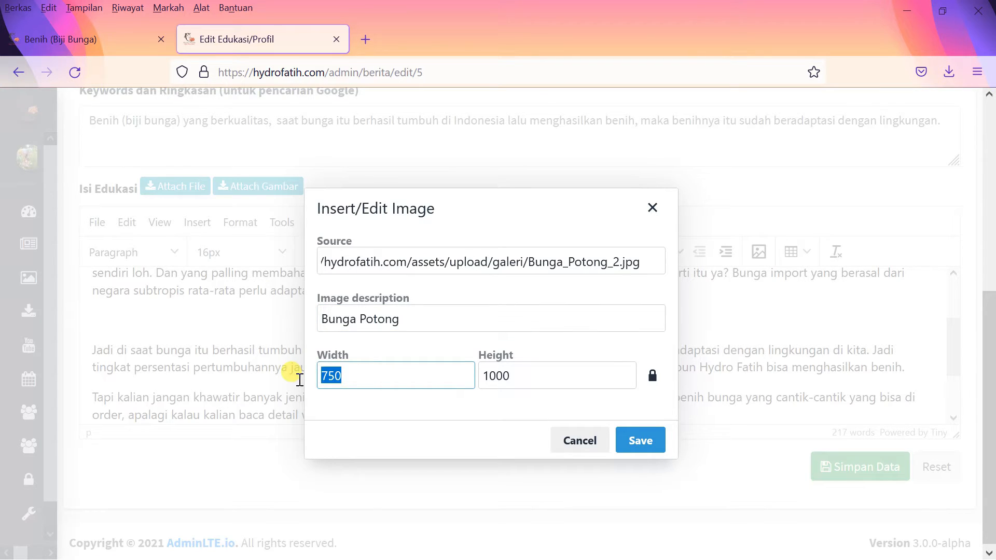
text(2)
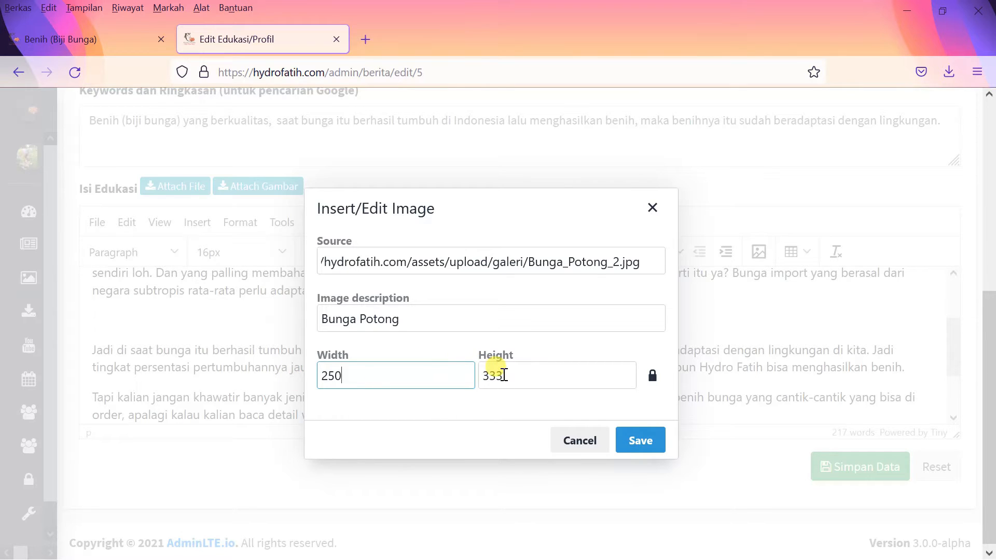
drag(364, 378, 306, 381)
text(2)
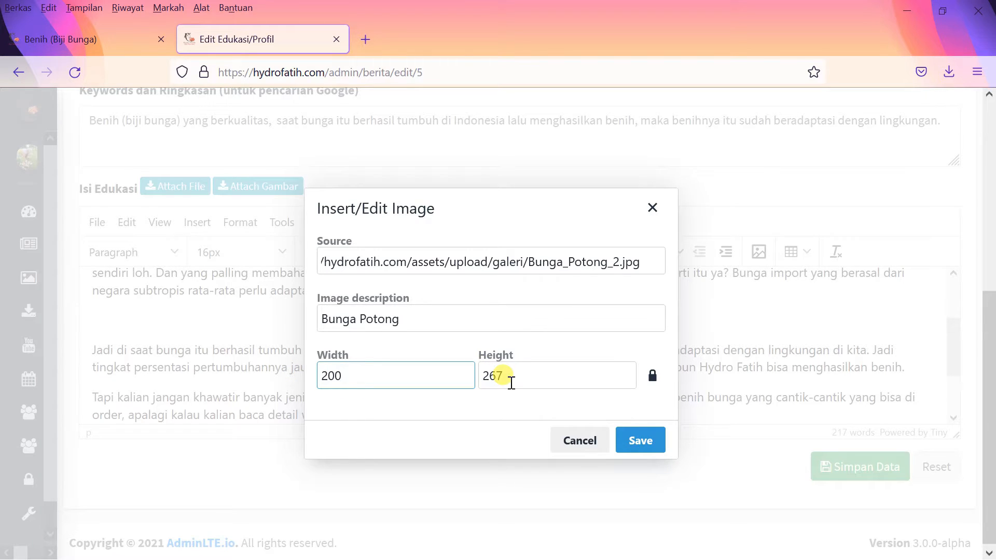
click(627, 439)
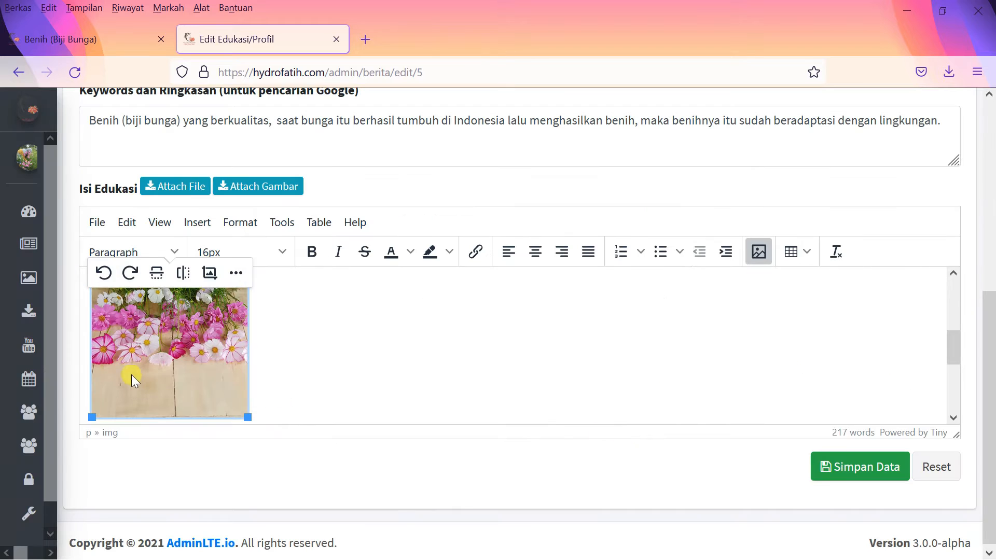
Step: Check the inserted flower image in the article body, save the article, and dismiss the confirmation
scroll(325, 314, down, 2)
scroll(177, 329, up, 5)
scroll(189, 345, down, 3)
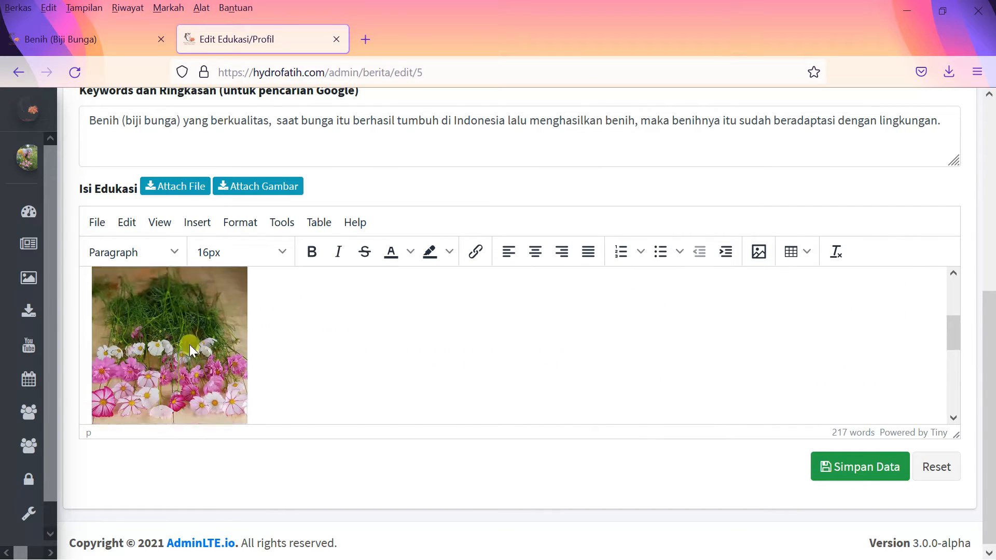
click(875, 468)
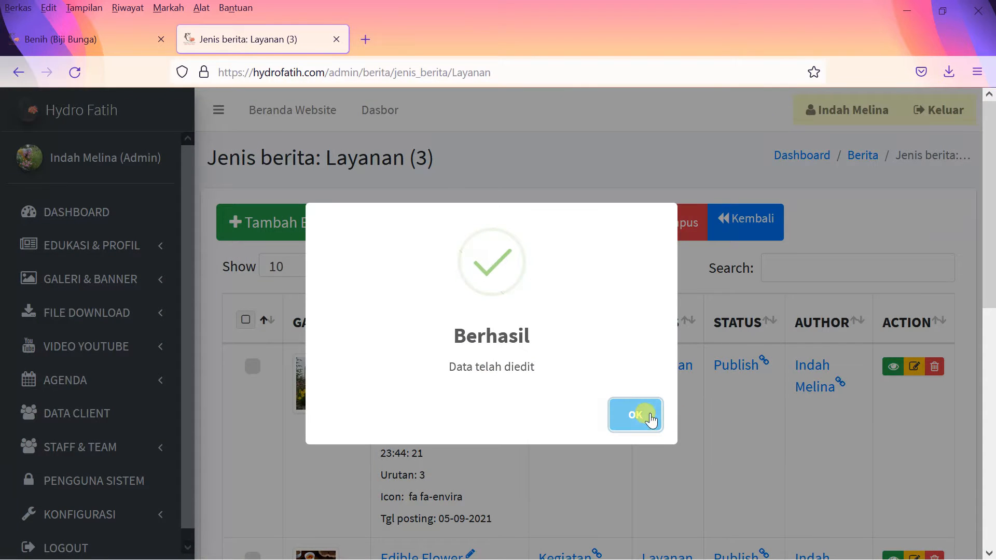
click(651, 418)
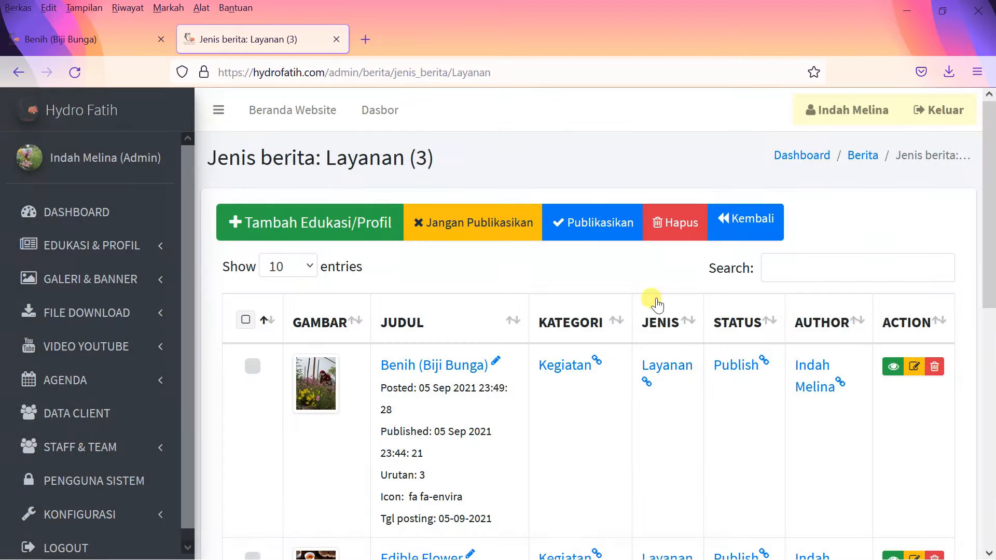
Step: Reload the public Benih (Biji Bunga) page and examine how the image sits between the paragraphs
click(76, 34)
click(76, 73)
click(76, 73)
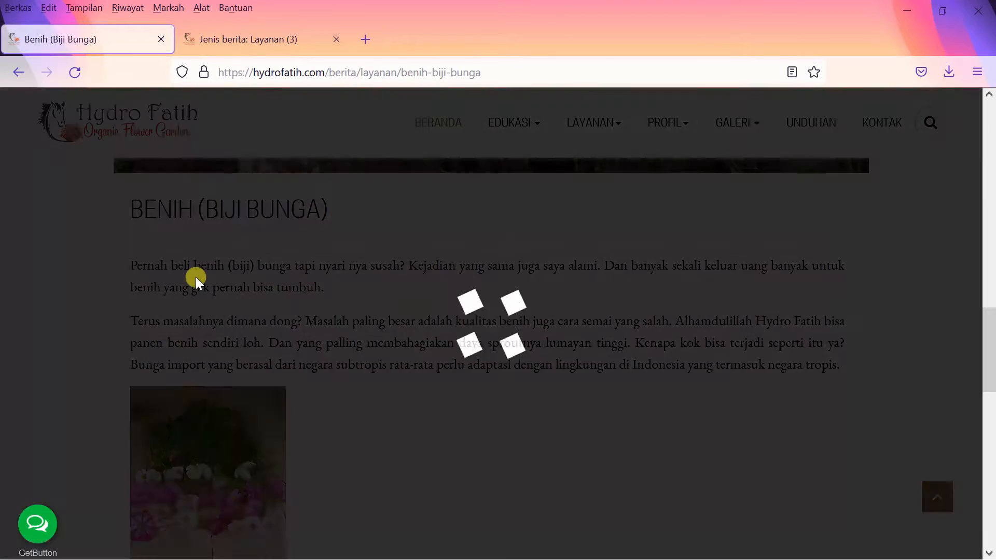
scroll(224, 363, down, 3)
scroll(224, 363, down, 3)
scroll(214, 295, up, 3)
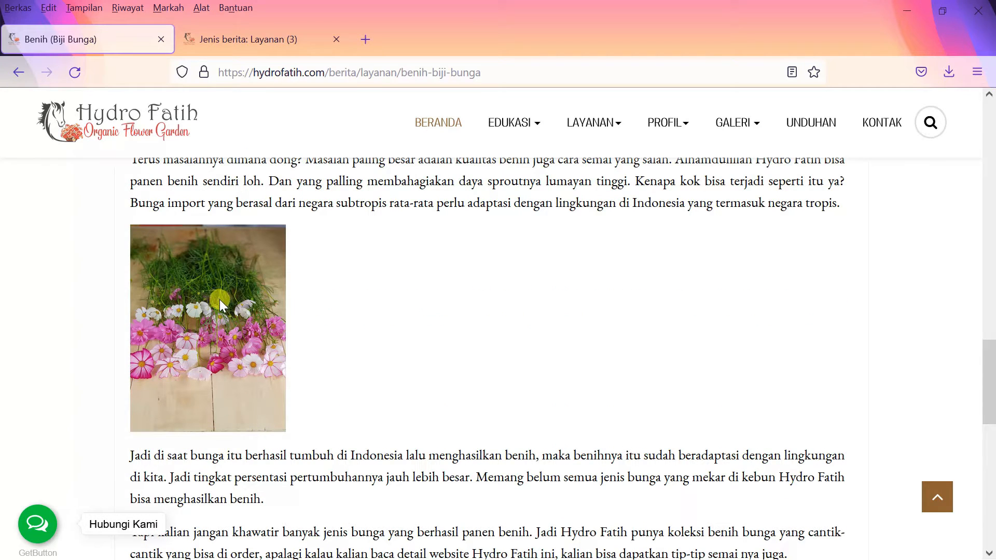
Step: Return to the admin article list, reopen Benih (Biji Bunga) for editing, and place the cursor right after the flower image
click(250, 40)
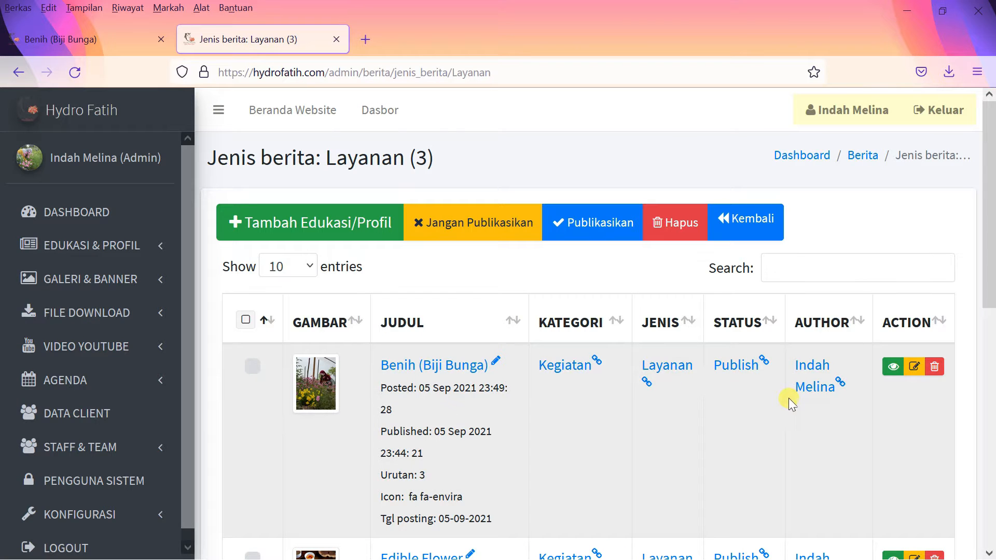
scroll(933, 309, down, 2)
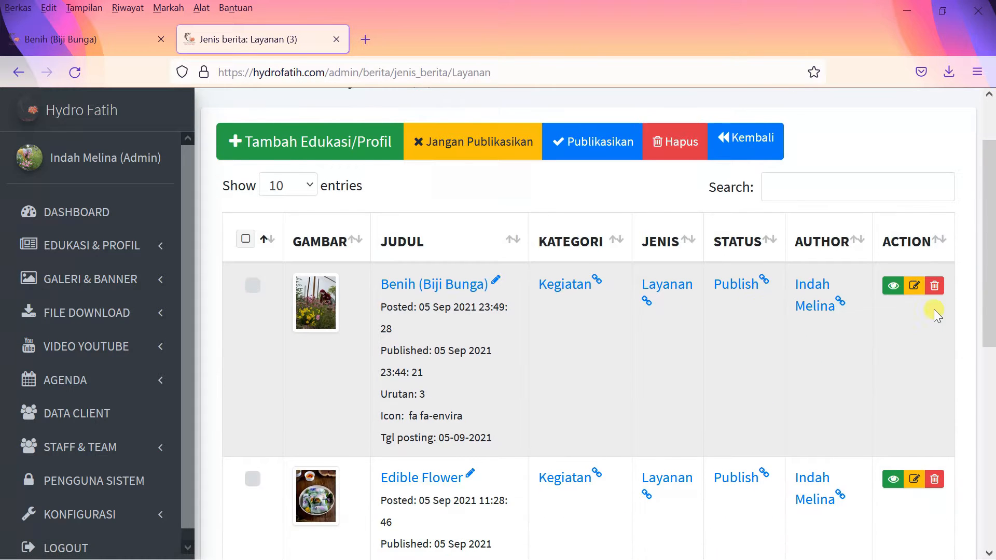
click(914, 285)
scroll(540, 342, down, 4)
scroll(537, 363, down, 10)
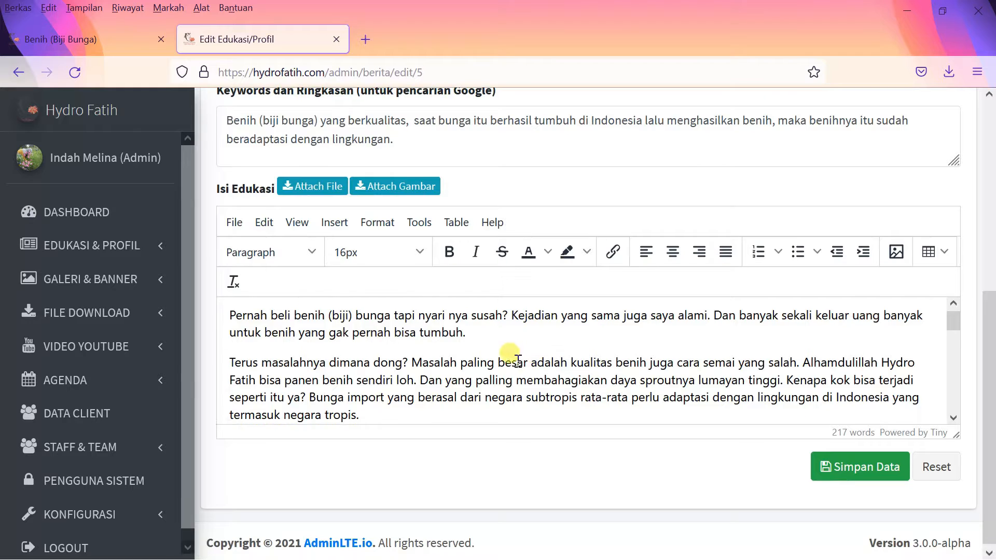
scroll(322, 343, up, 3)
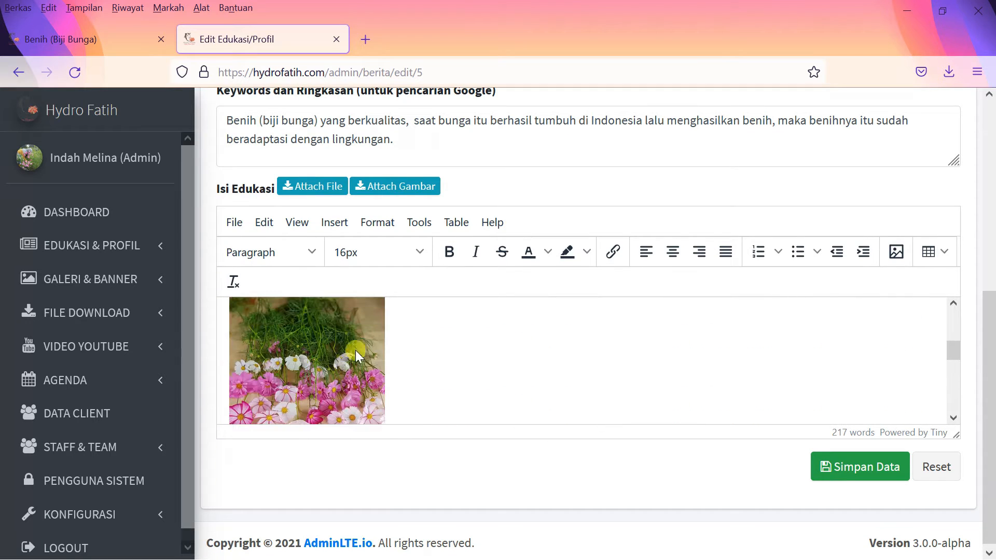
click(413, 372)
scroll(414, 372, down, 2)
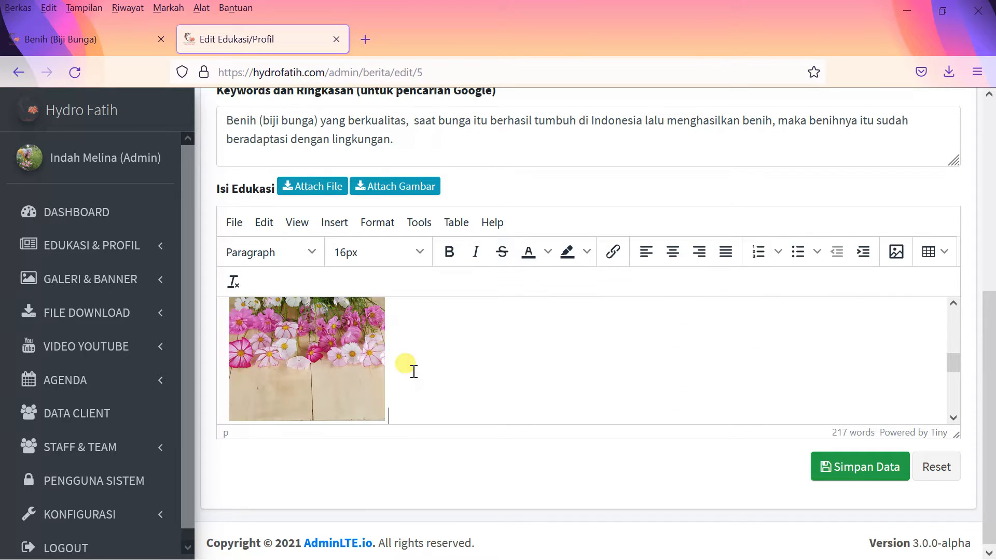
click(375, 192)
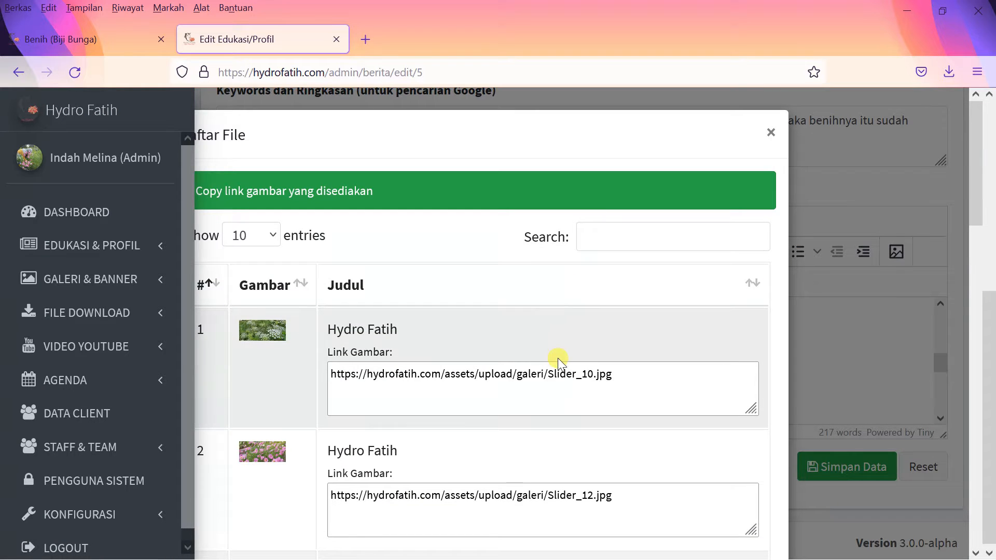
scroll(555, 356, down, 5)
drag(331, 336, 622, 337)
scroll(349, 354, down, 5)
click(593, 415)
drag(644, 406, 288, 414)
key(ctrl+c)
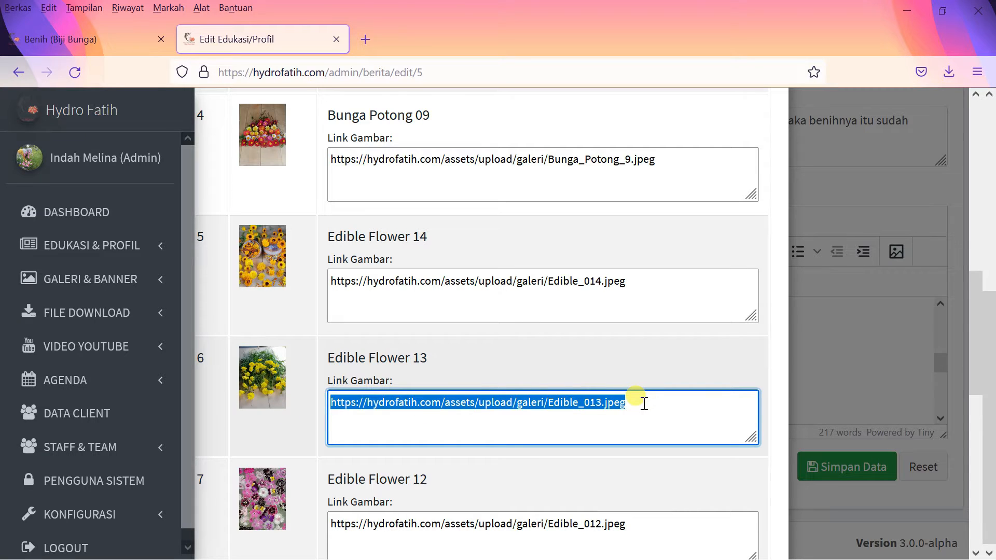
scroll(644, 404, up, 10)
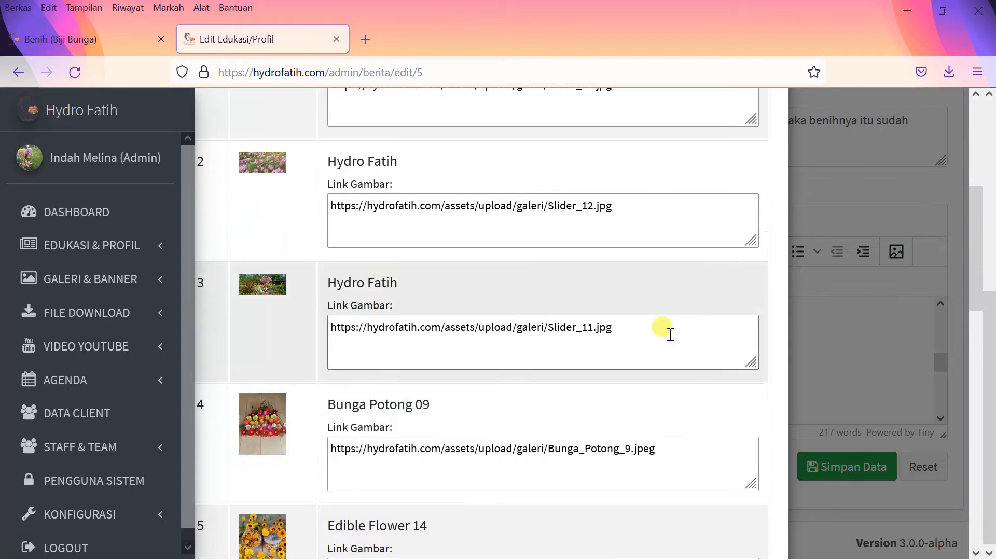
click(770, 133)
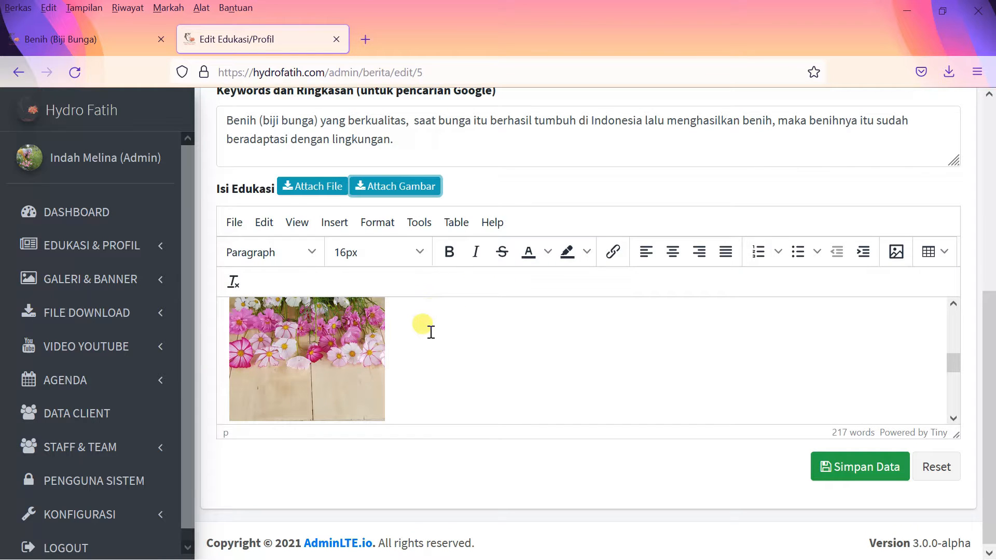
Step: Insert an image with the copied Edible_013.jpeg link as source, the description "Keterangan Gambar", and a width of 200
click(894, 252)
key(ctrl+v)
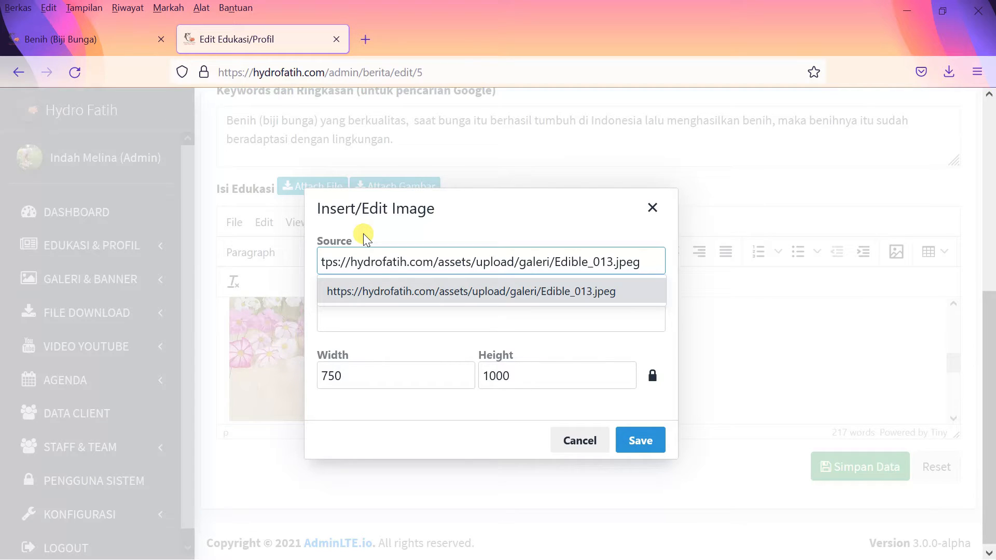
click(358, 316)
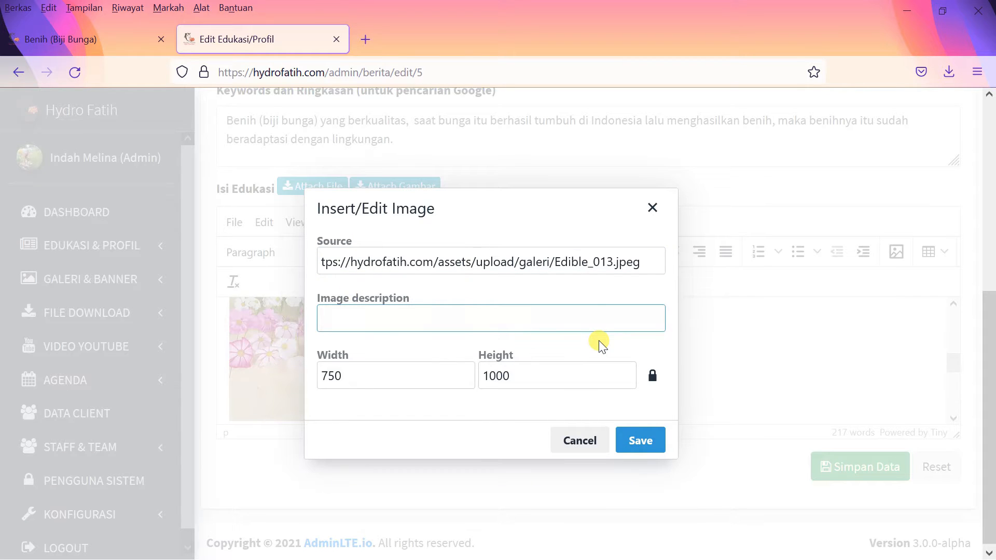
text(Keterangan Gambar)
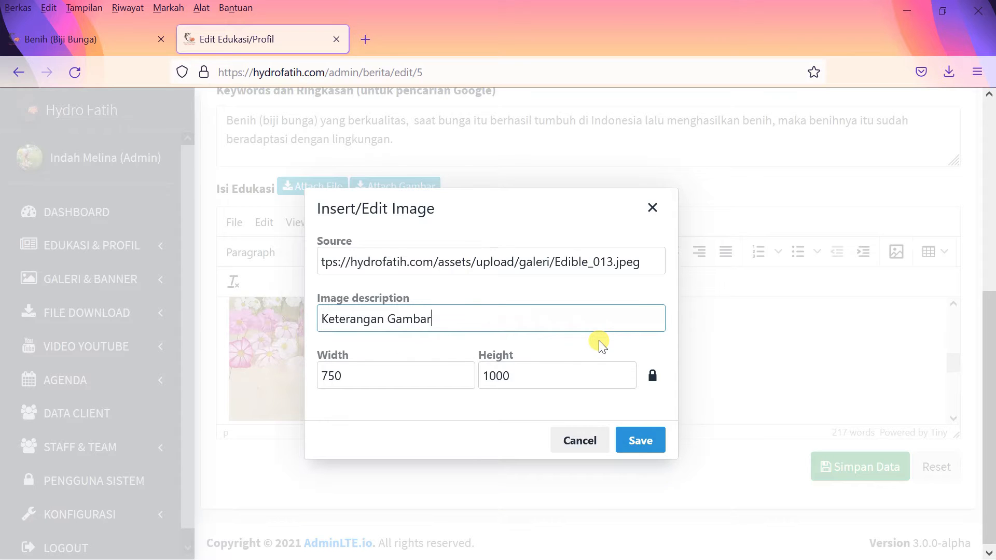
double_click(428, 372)
text(200)
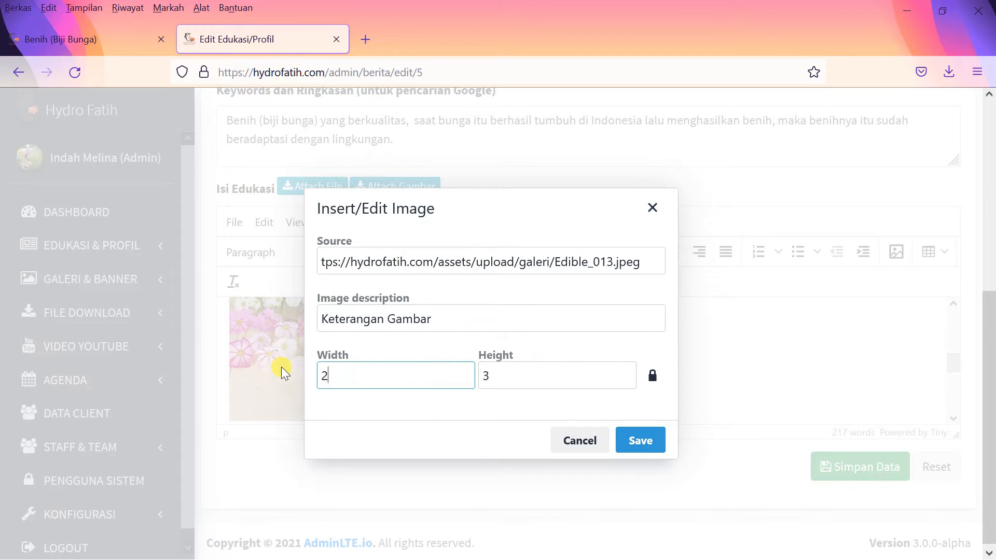
click(643, 442)
Step: Check the two side-by-side images in the article body and save the article
click(540, 386)
scroll(493, 384, down, 5)
scroll(431, 379, up, 3)
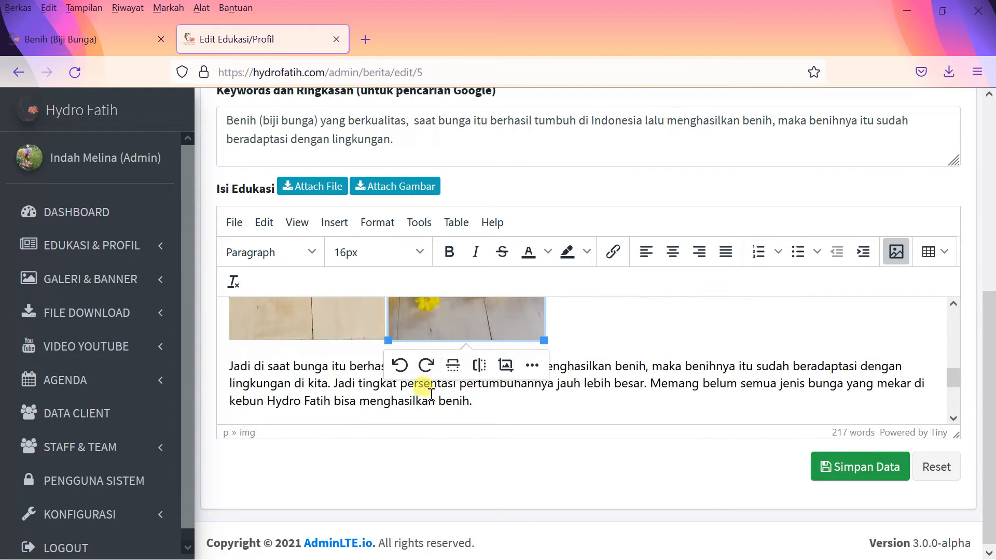
click(349, 342)
click(840, 467)
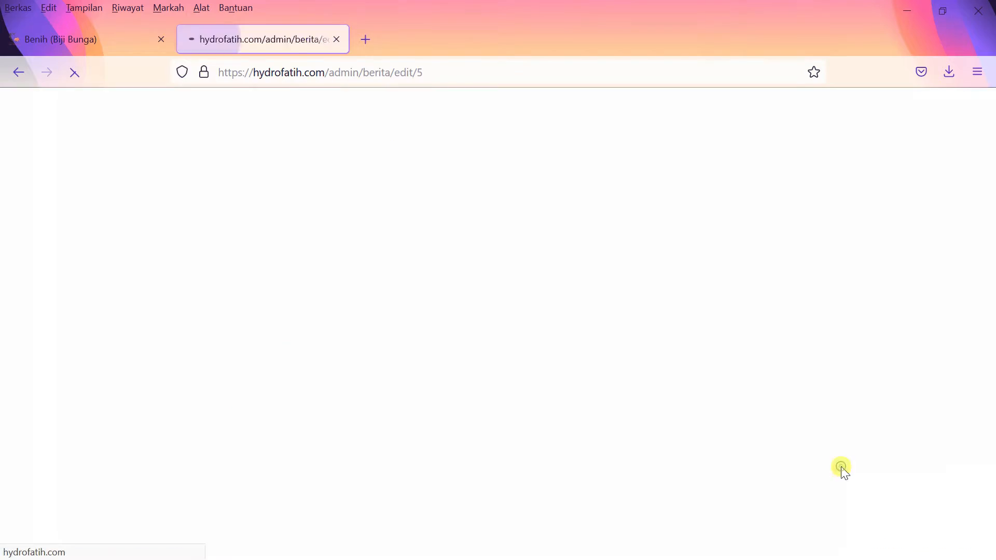
Step: Reload the public Benih (Biji Bunga) page and examine the two images side by side
click(91, 40)
click(75, 72)
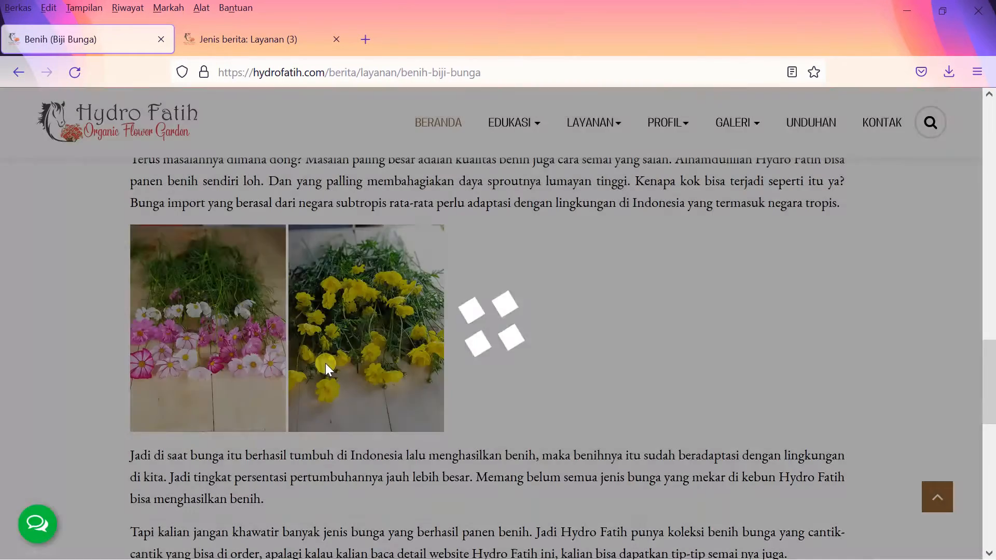
scroll(315, 310, up, 2)
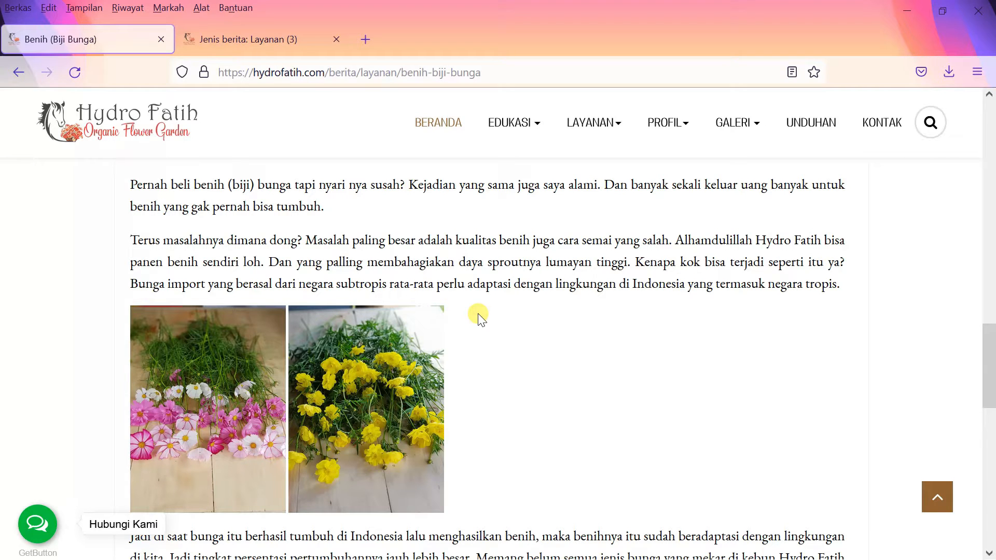
Step: Switch the public page to the responsive phone preview through the developer tools, and close the inspector
key(F12)
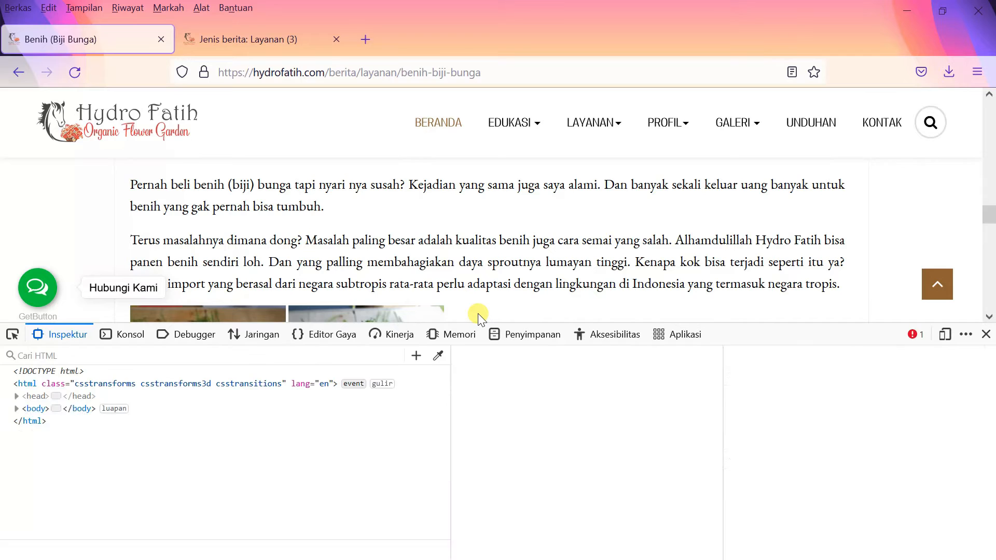
click(947, 337)
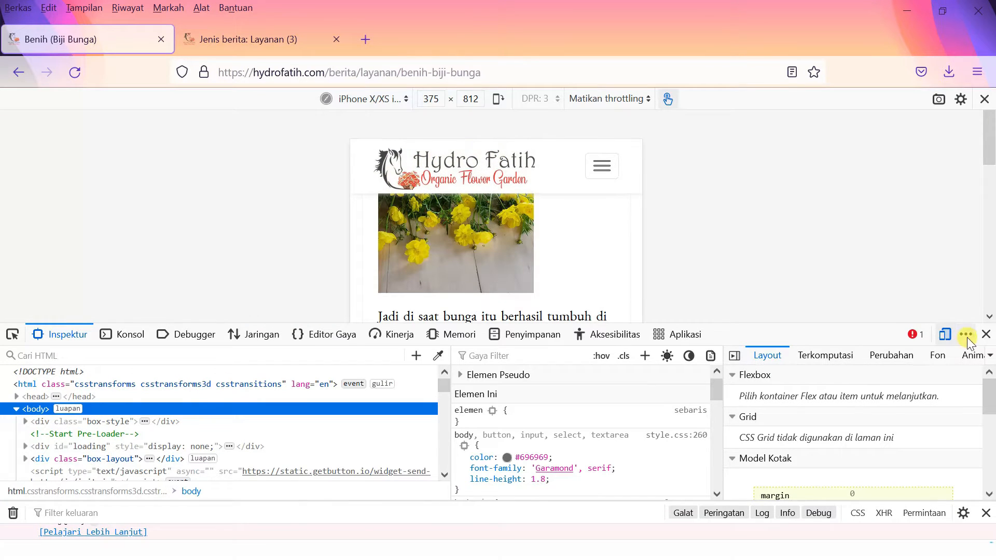
click(986, 334)
Step: Look through the article in the phone preview to examine how the two images and the text are laid out
scroll(633, 251, down, 3)
scroll(629, 260, up, 6)
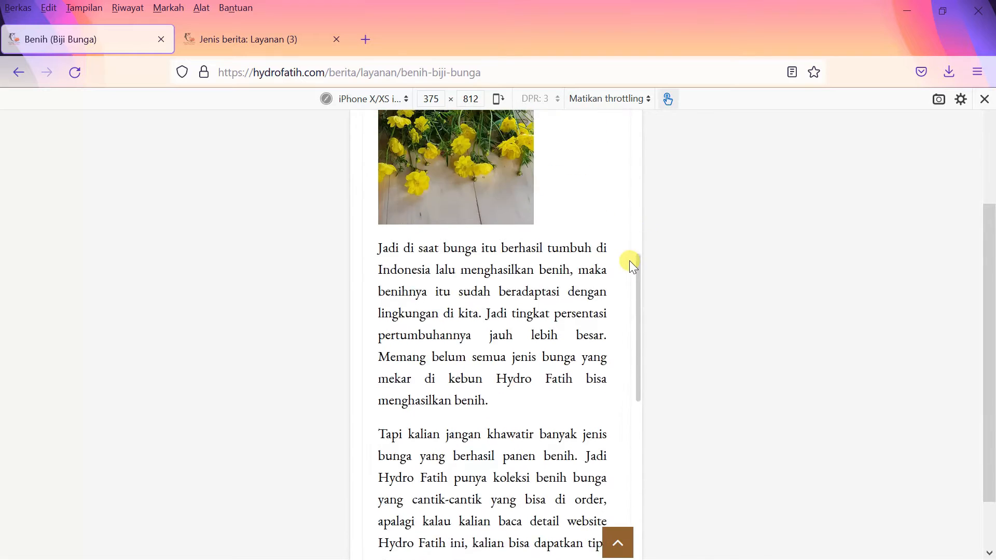
scroll(629, 261, up, 2)
scroll(627, 280, down, 3)
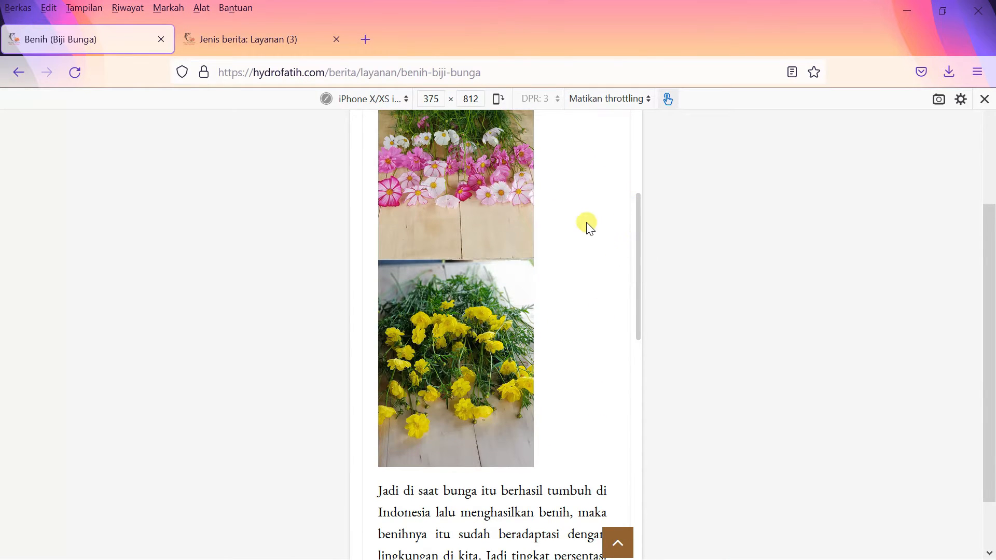
scroll(588, 223, up, 6)
scroll(587, 223, up, 5)
scroll(585, 225, down, 11)
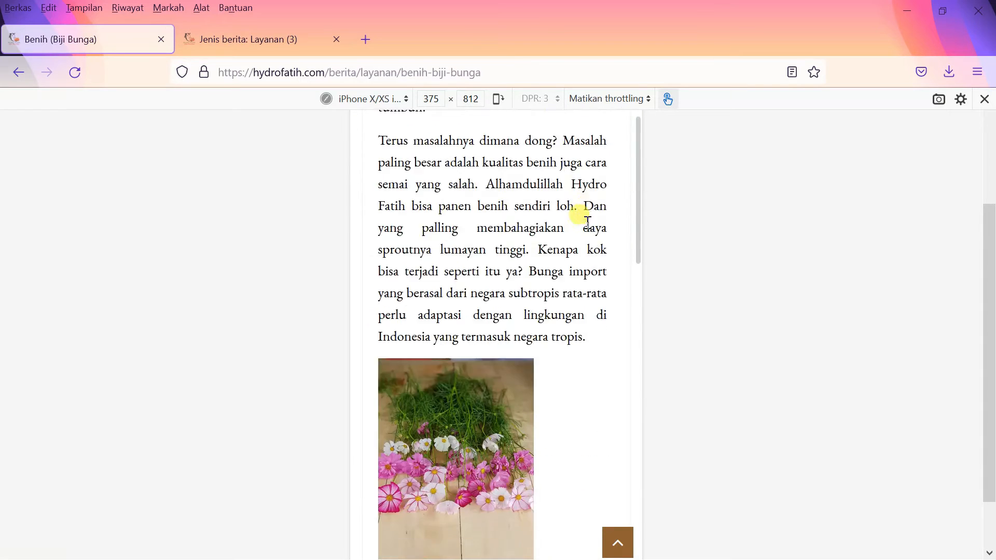
Step: Examine the article's closing paragraphs and the size and spacing of the two flower images in the phone preview
scroll(515, 287, down, 20)
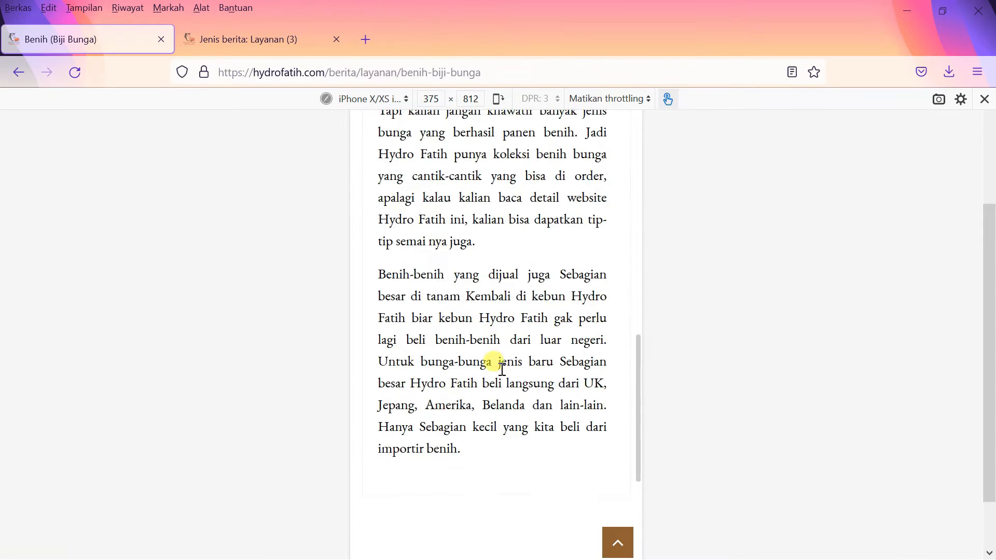
scroll(502, 381, up, 14)
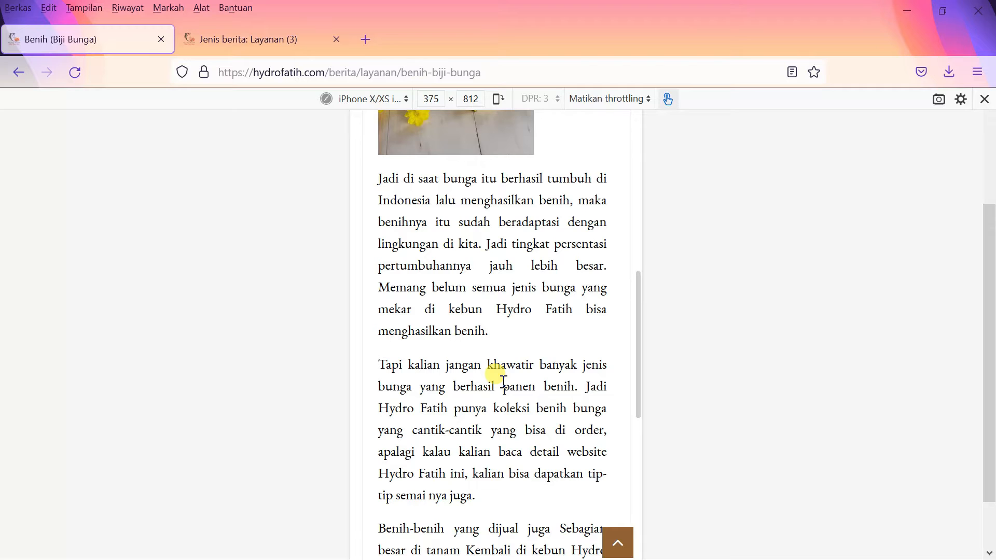
scroll(503, 381, up, 13)
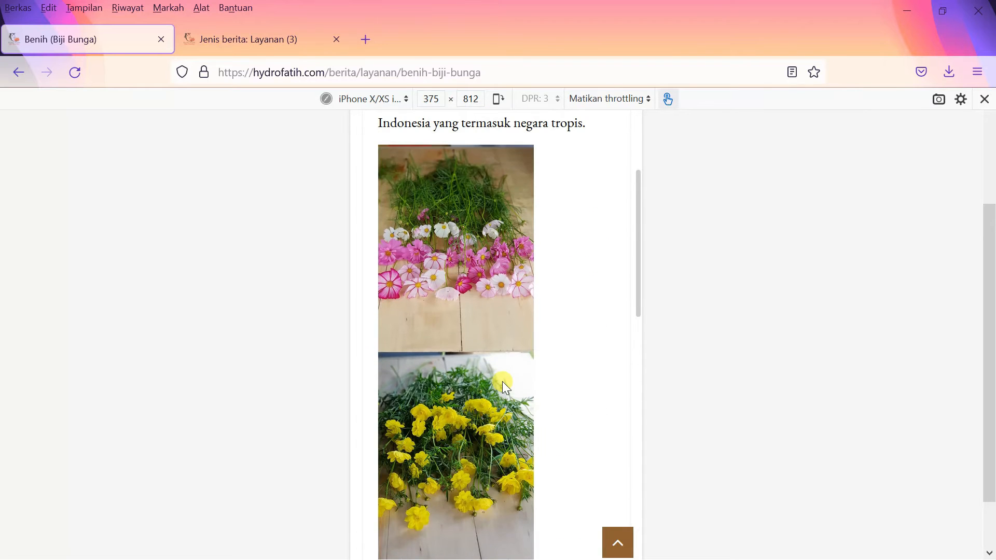
scroll(503, 381, down, 3)
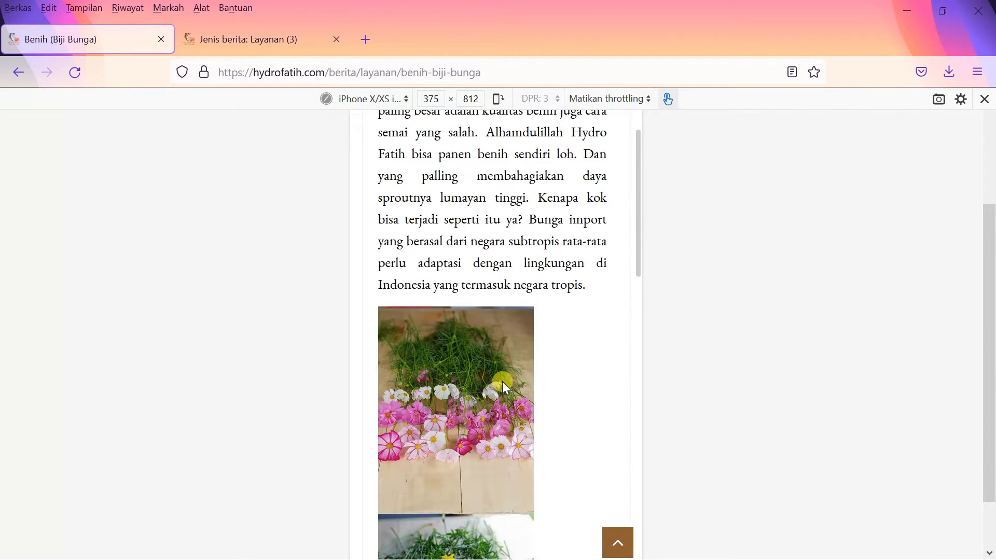
scroll(503, 381, down, 2)
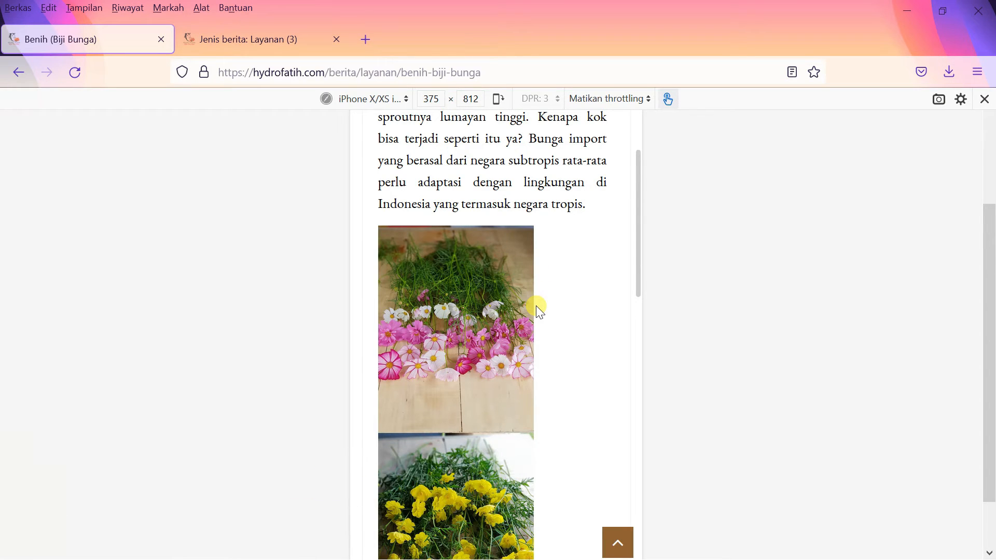
click(212, 46)
click(616, 419)
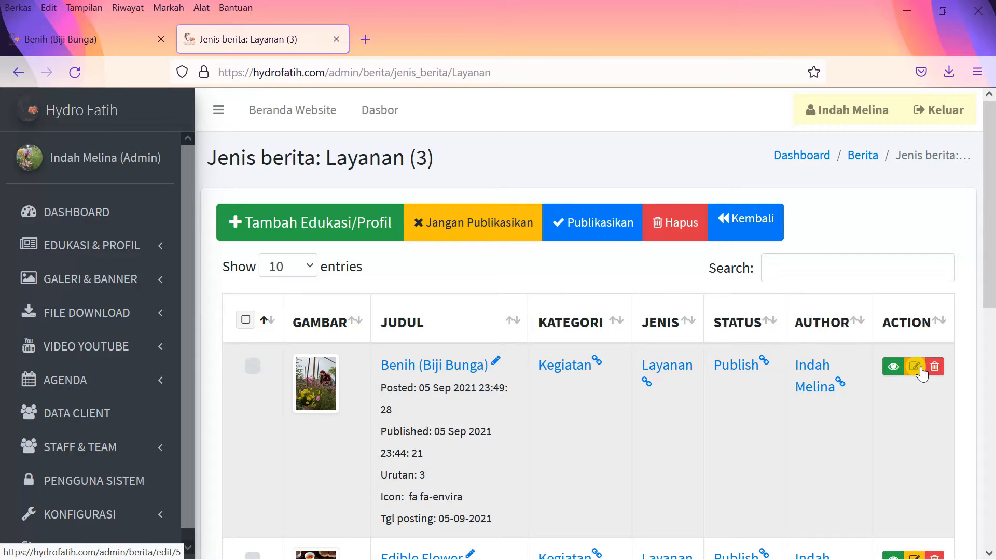
click(134, 39)
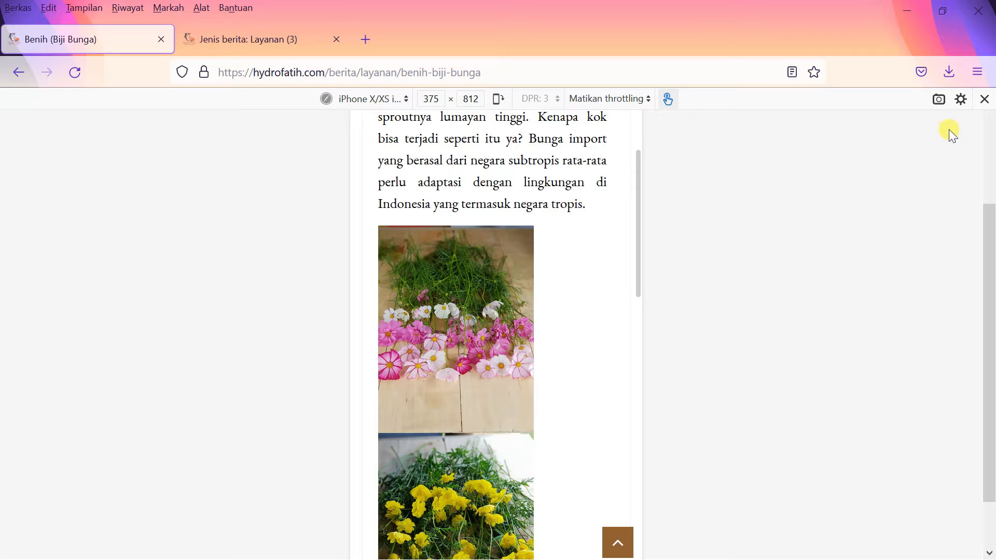
Step: Leave the responsive phone preview and examine the two images within the article's desktop layout
click(984, 99)
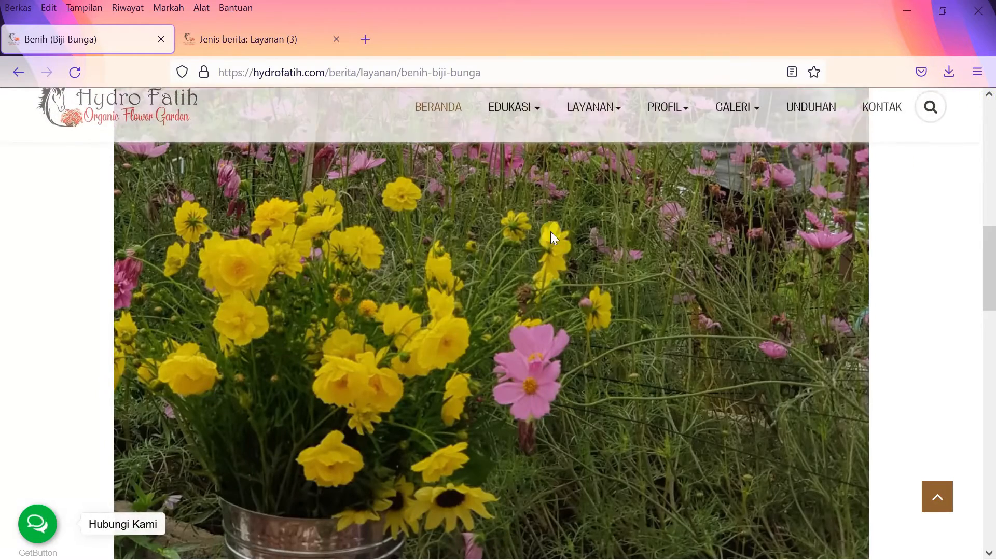
scroll(474, 318, down, 5)
scroll(477, 318, up, 5)
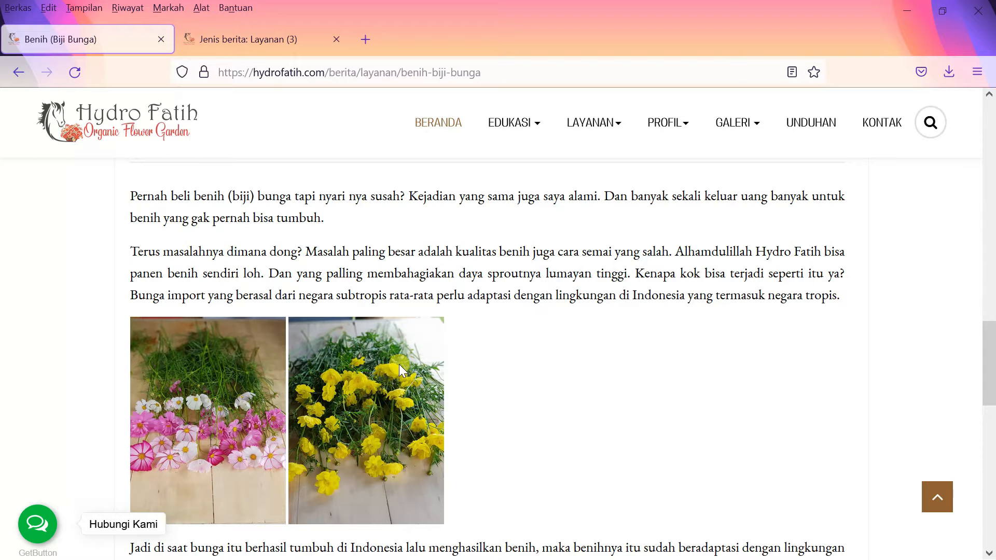
Step: Narrow and widen the restored browser window to test how the two article images rearrange, and maximize it again
click(942, 11)
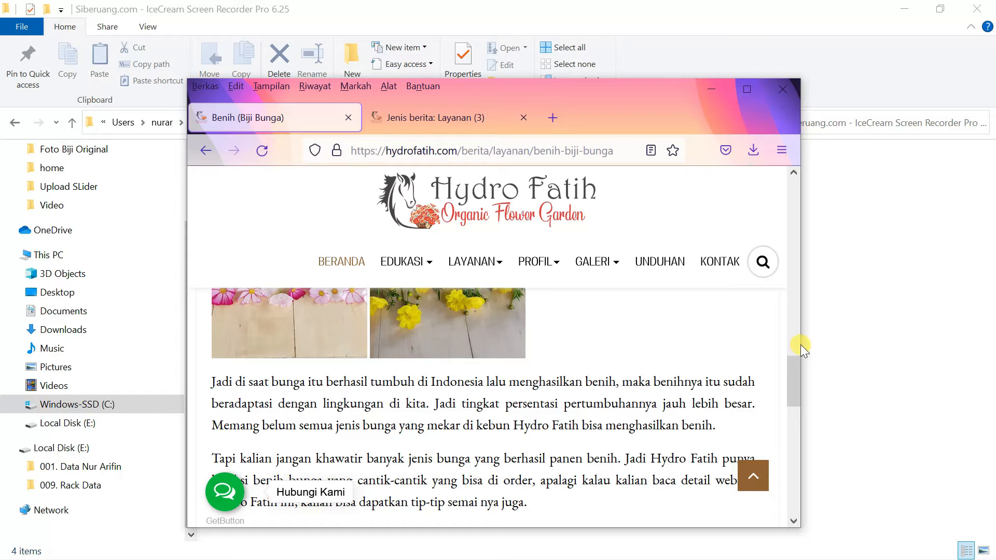
drag(795, 342, 539, 335)
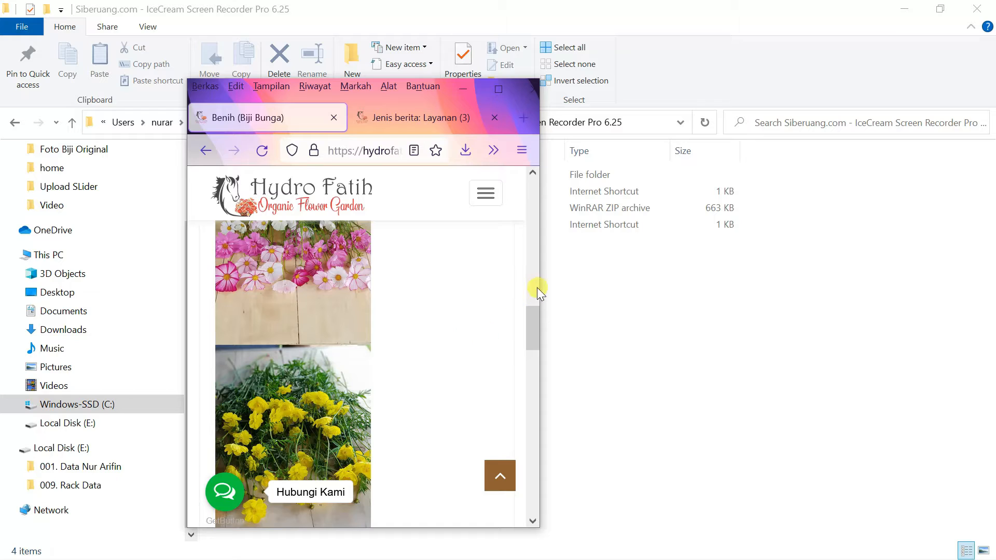
drag(538, 289, 802, 292)
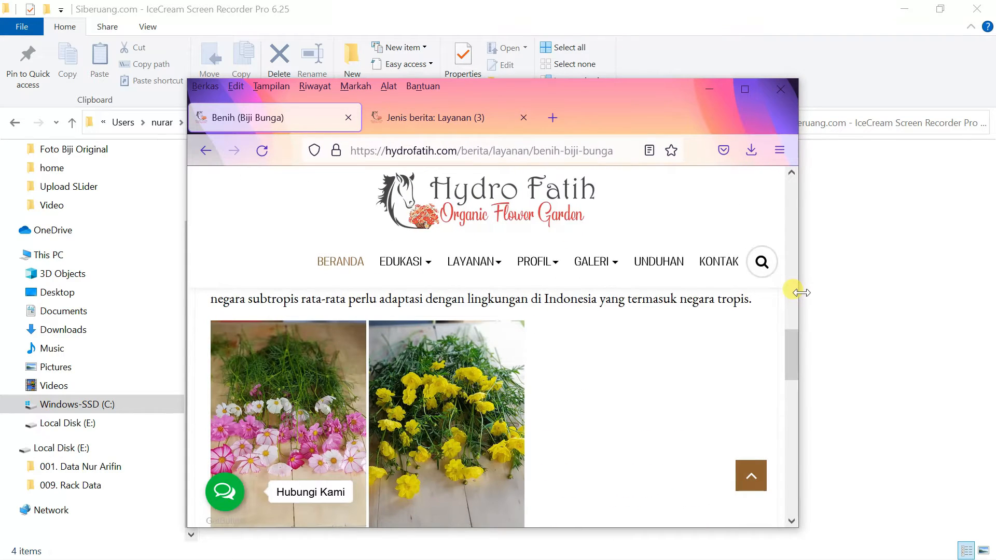
click(746, 89)
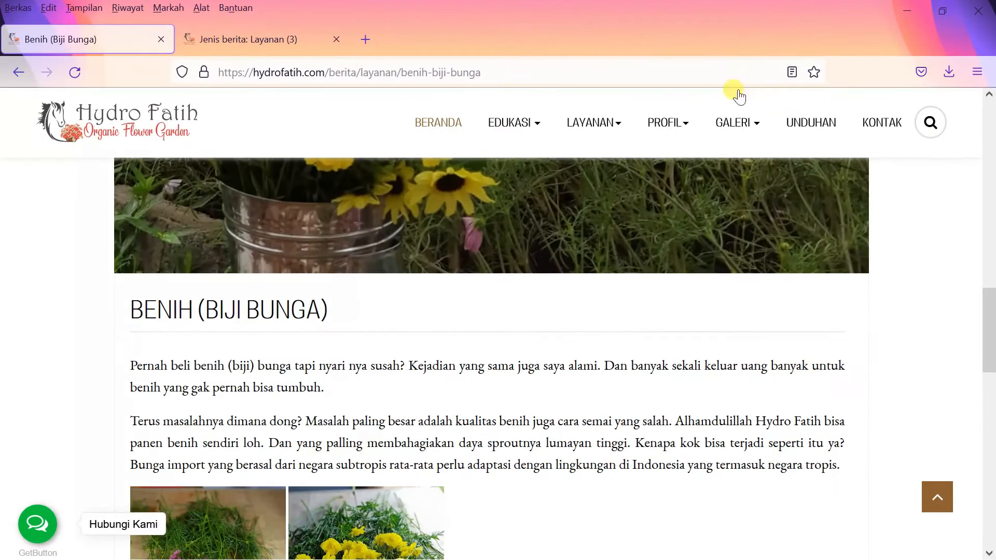
Step: Open the Benih (Biji Bunga) article for editing from the admin's Layanan list and review the images in its body
click(260, 40)
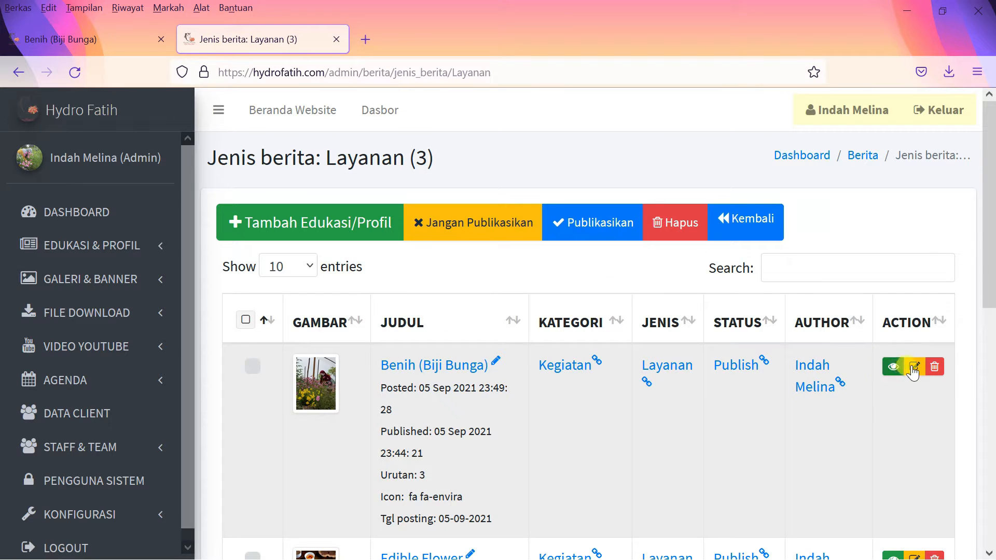
click(914, 368)
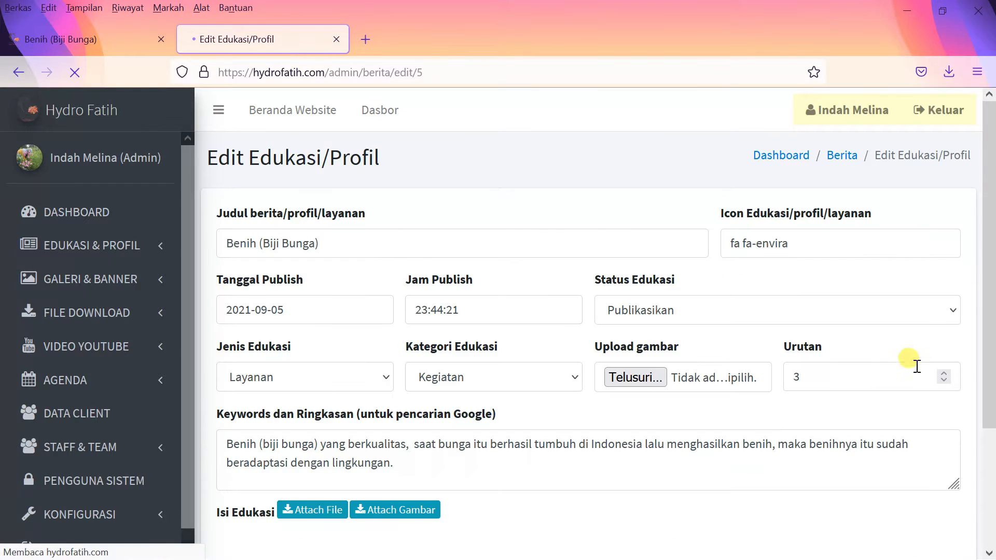
scroll(457, 407, down, 5)
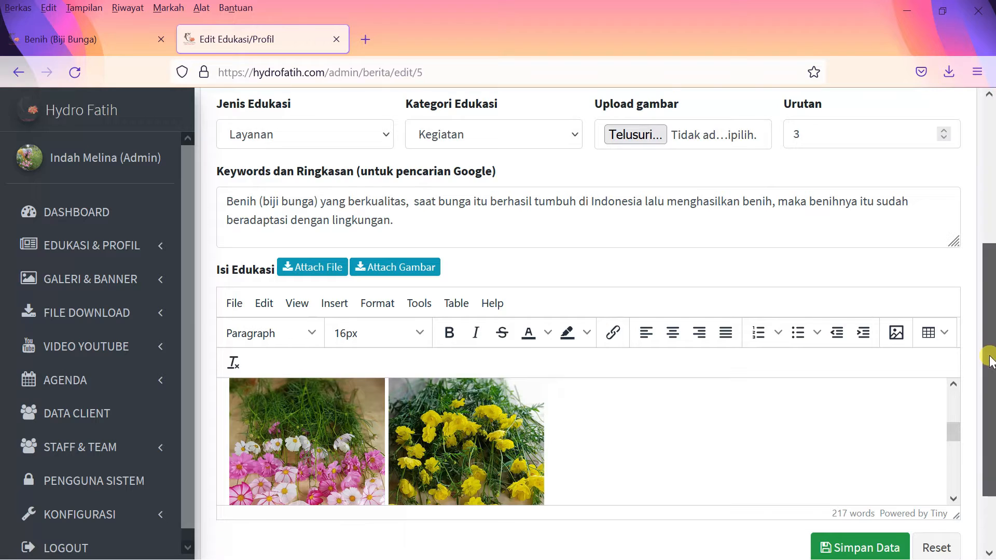
drag(985, 344, 985, 460)
scroll(567, 401, up, 5)
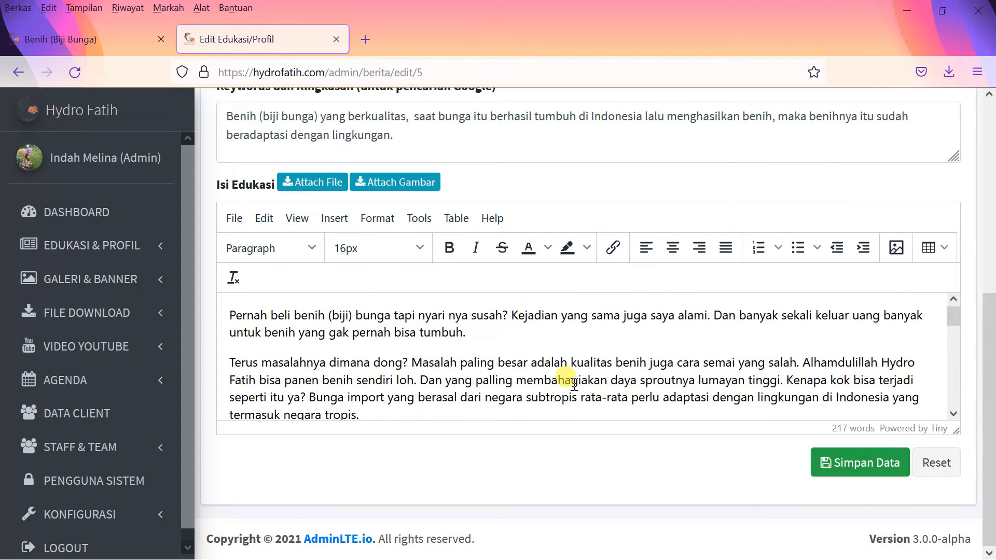
scroll(567, 401, down, 5)
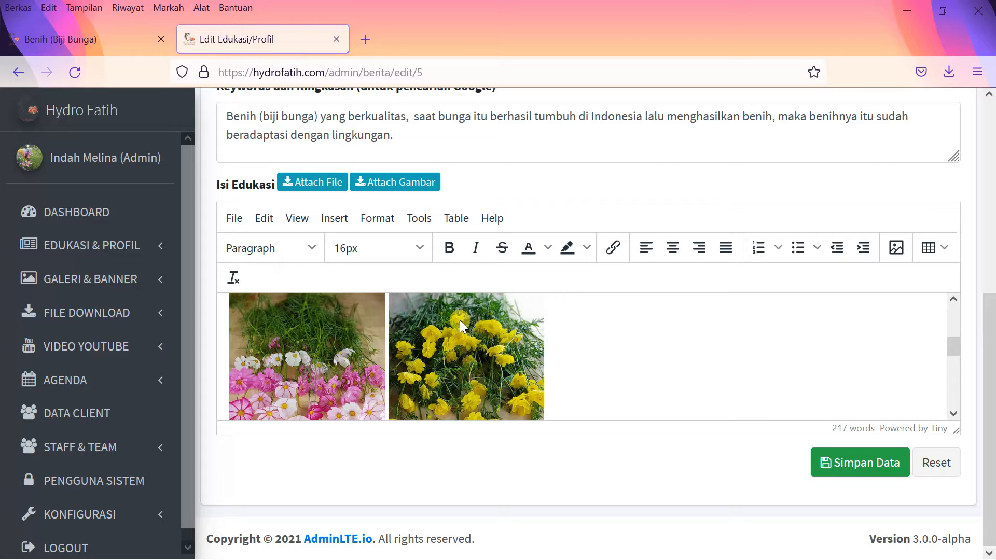
scroll(461, 332, up, 2)
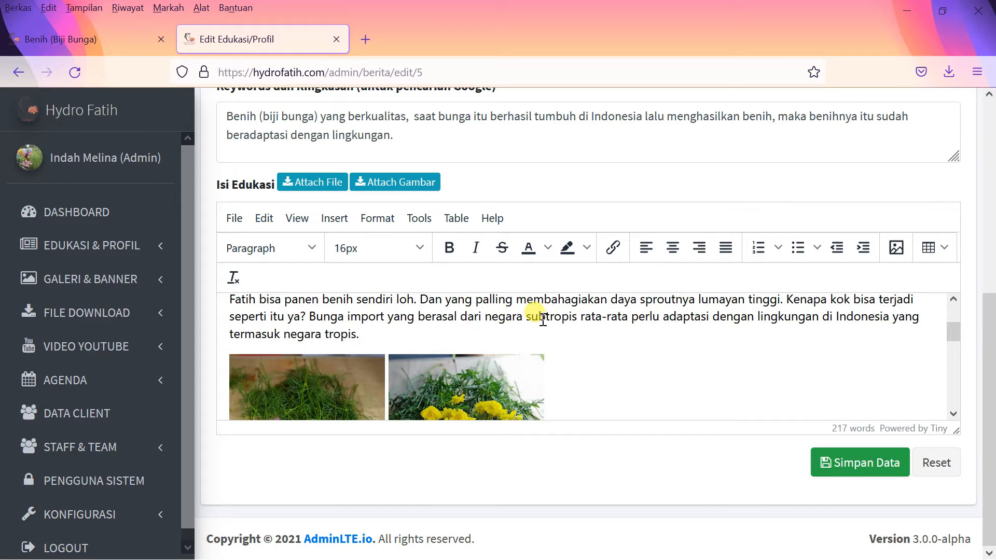
Step: Open the source code of the article body and examine the first paragraph's opening and closing p tags
click(294, 222)
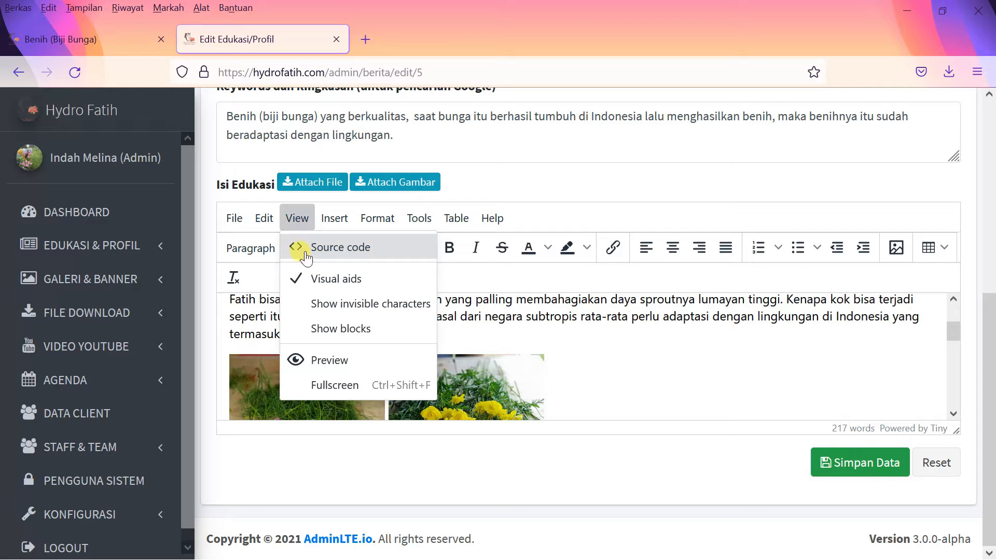
click(340, 251)
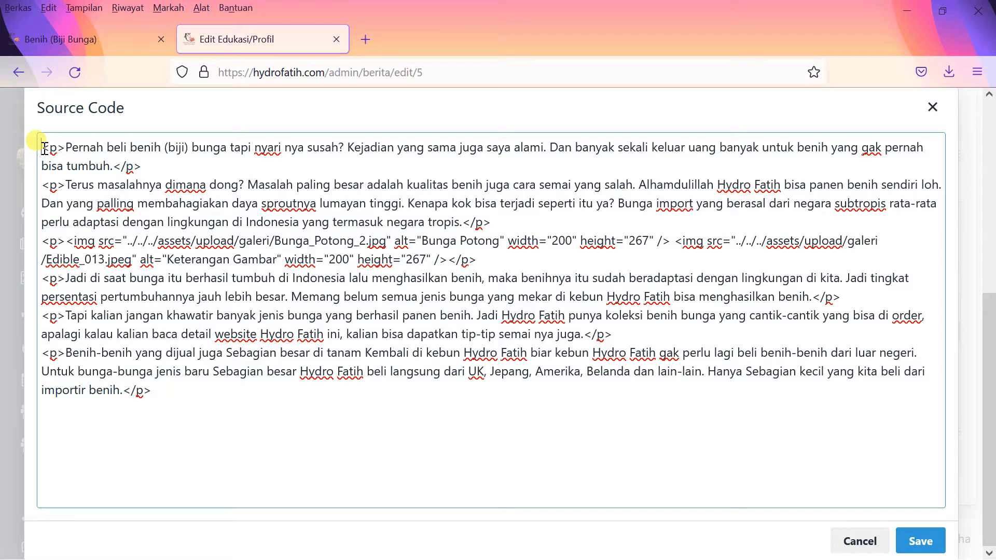
drag(49, 150, 62, 154)
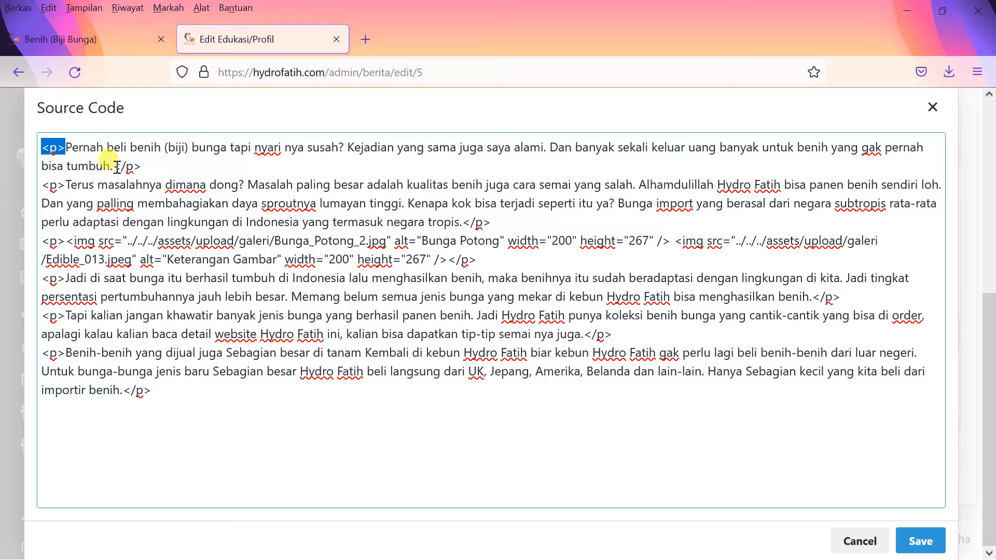
drag(112, 169, 123, 168)
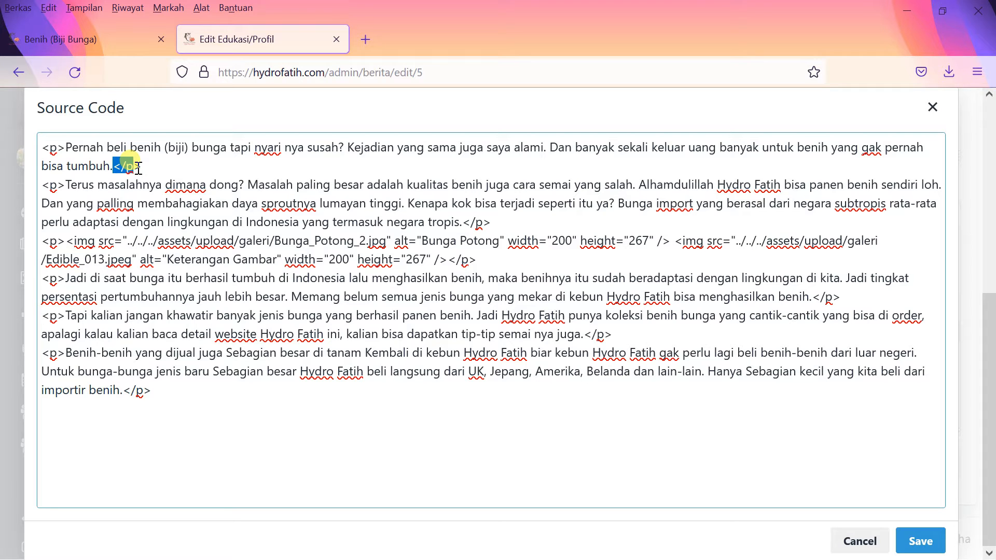
Step: Insert blank lines in the source code after the first, second, image and "Tapi kalian" paragraphs
click(142, 167)
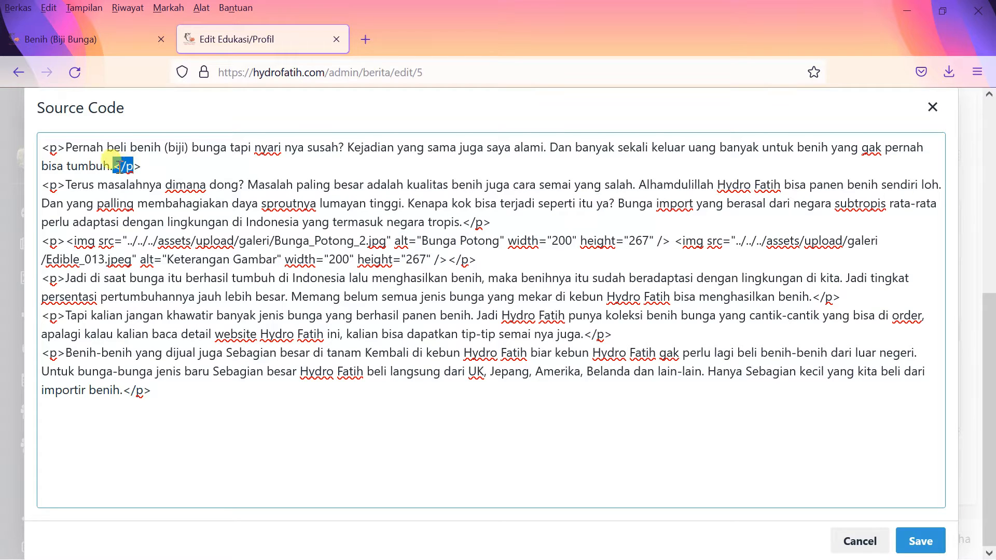
key(Return)
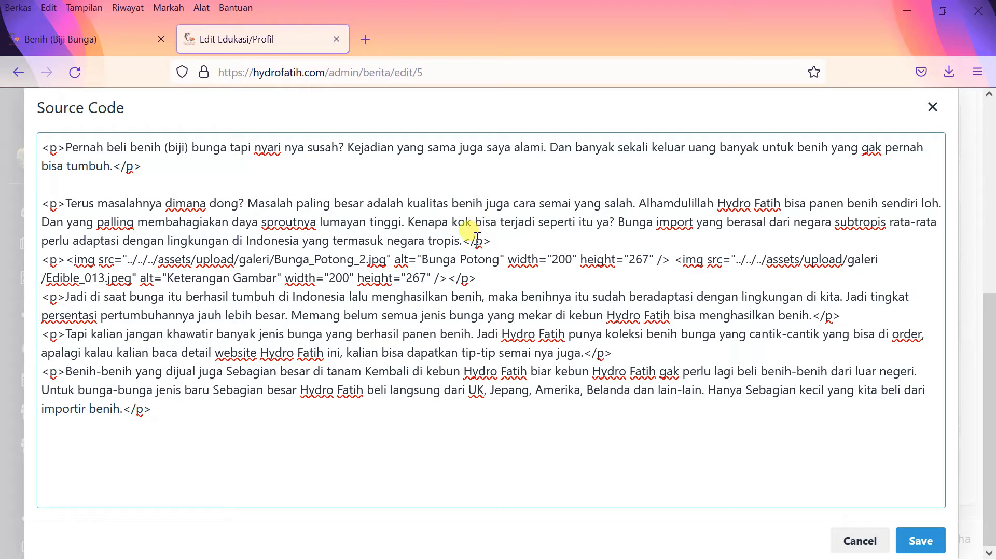
drag(463, 242, 493, 243)
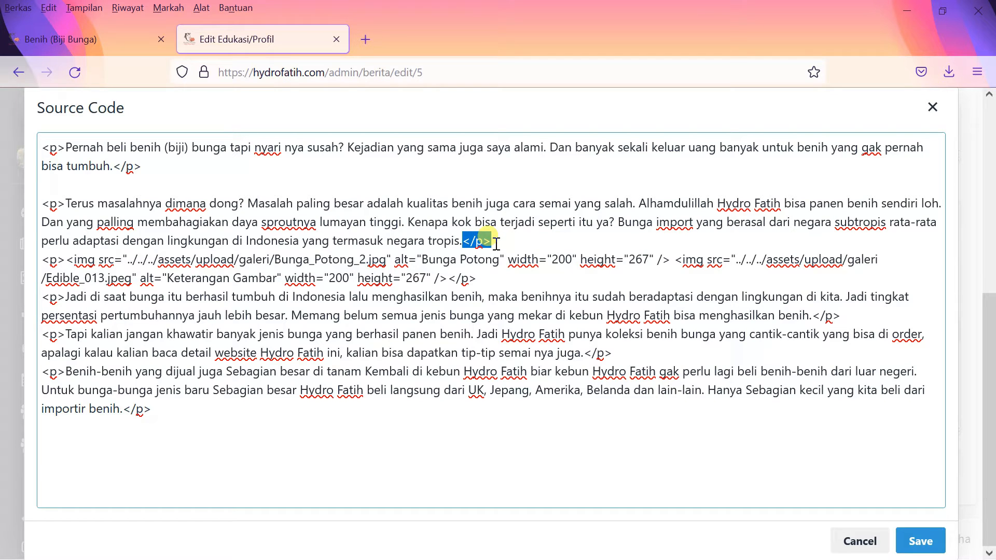
click(496, 241)
key(Return)
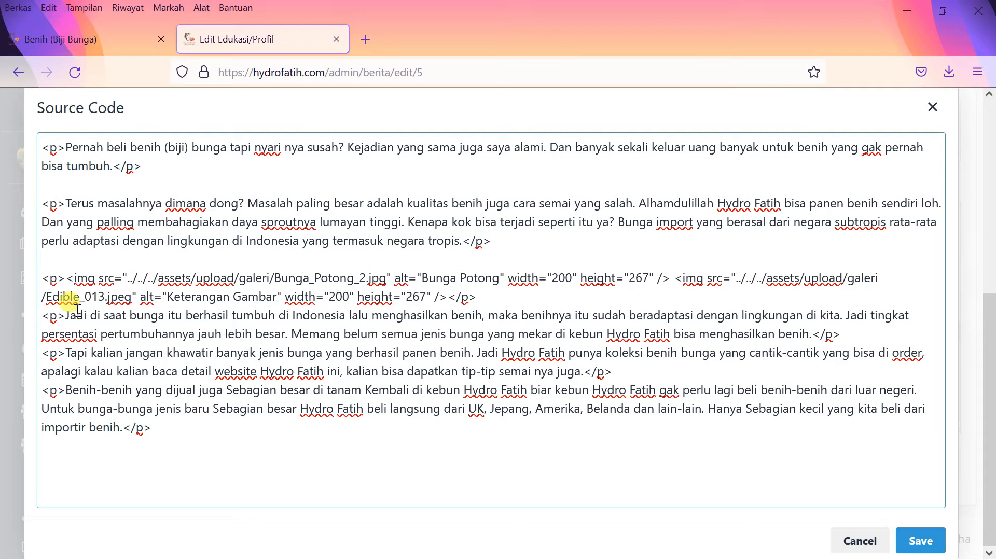
click(46, 318)
key(Return)
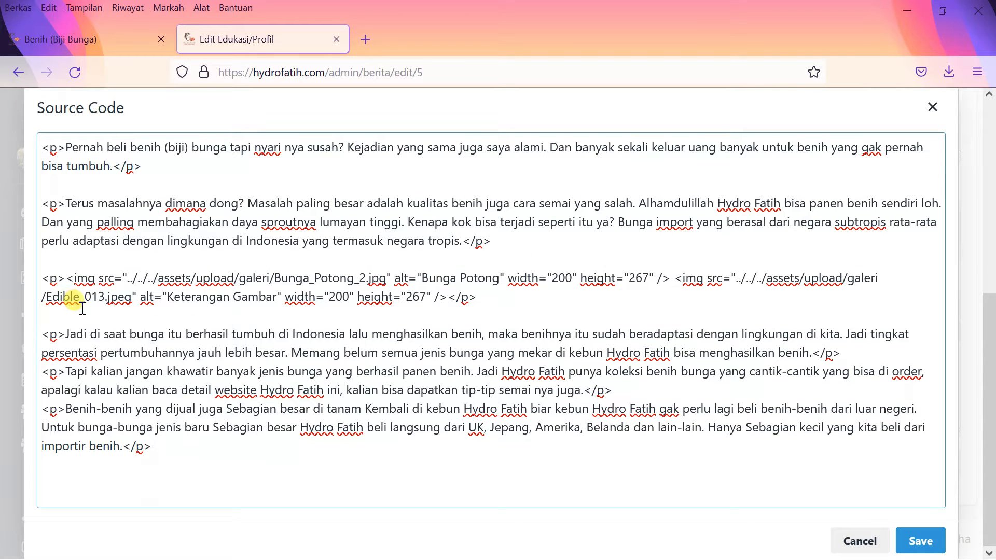
click(624, 394)
key(Return)
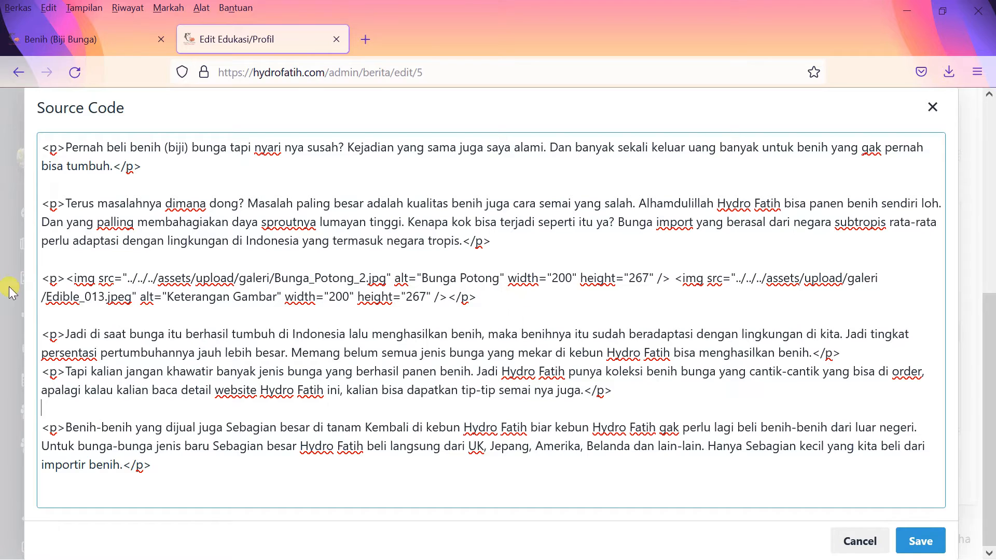
Step: Split the image paragraph's source code so both img tags and the opening and closing p tags stand on separate lines
click(674, 279)
key(Return)
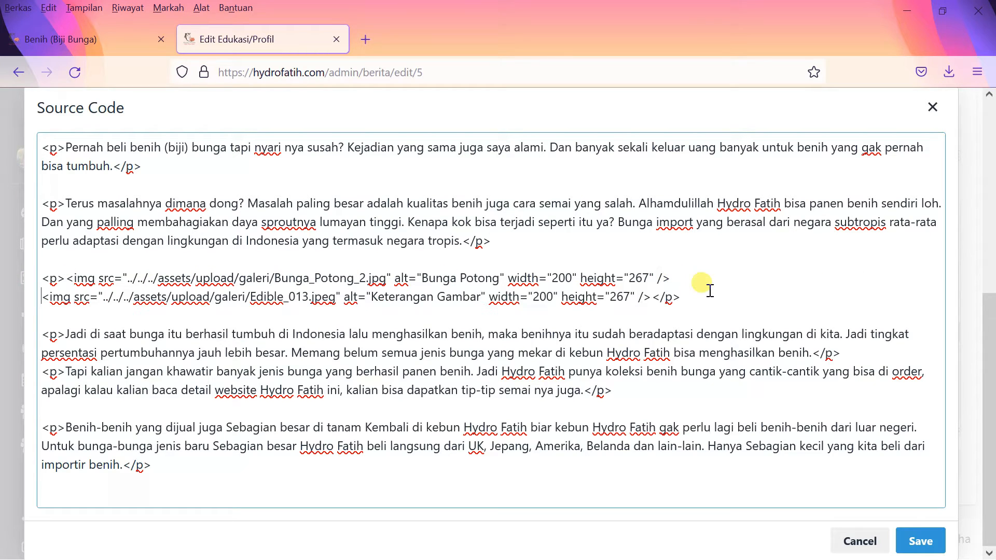
click(67, 279)
key(Return)
drag(69, 281, 31, 278)
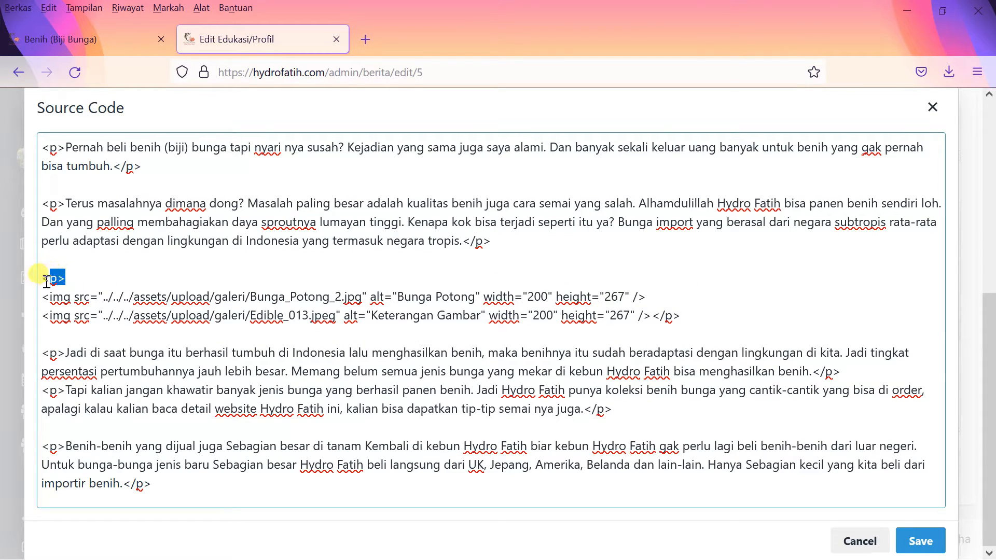
click(652, 316)
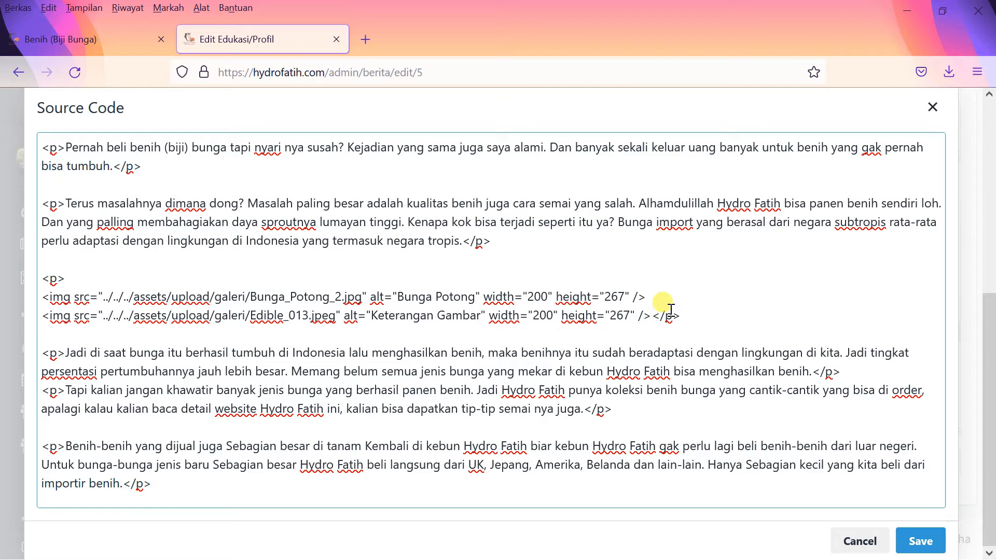
key(Return)
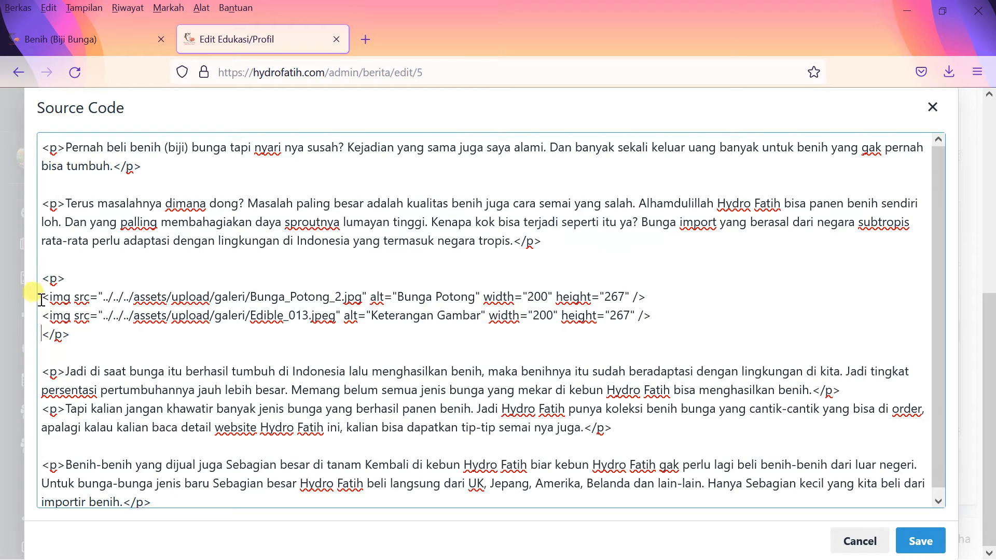
Step: Examine the src path and alt text of the Bunga_Potong_2.jpg img tag in the source code
drag(42, 298, 138, 298)
click(76, 297)
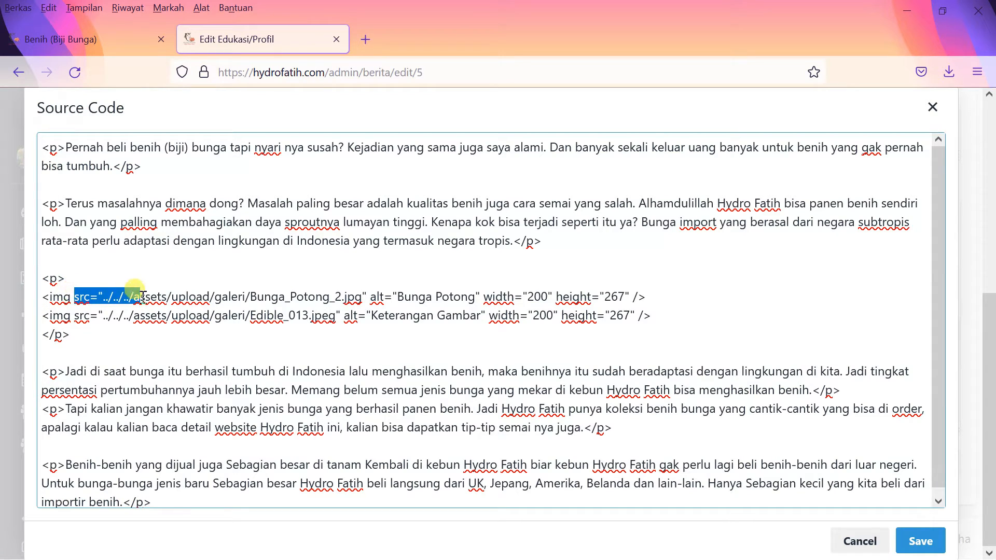
click(137, 300)
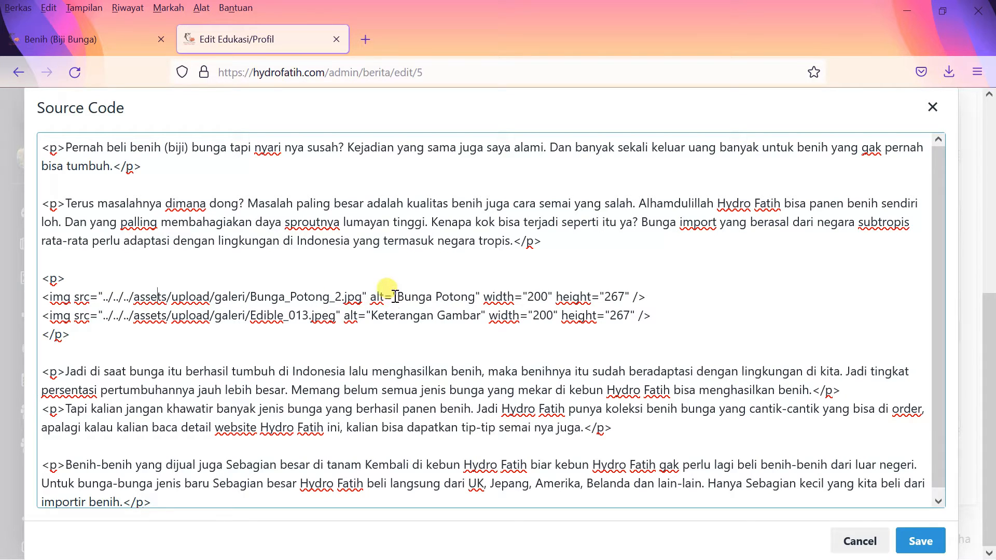
drag(396, 296, 460, 297)
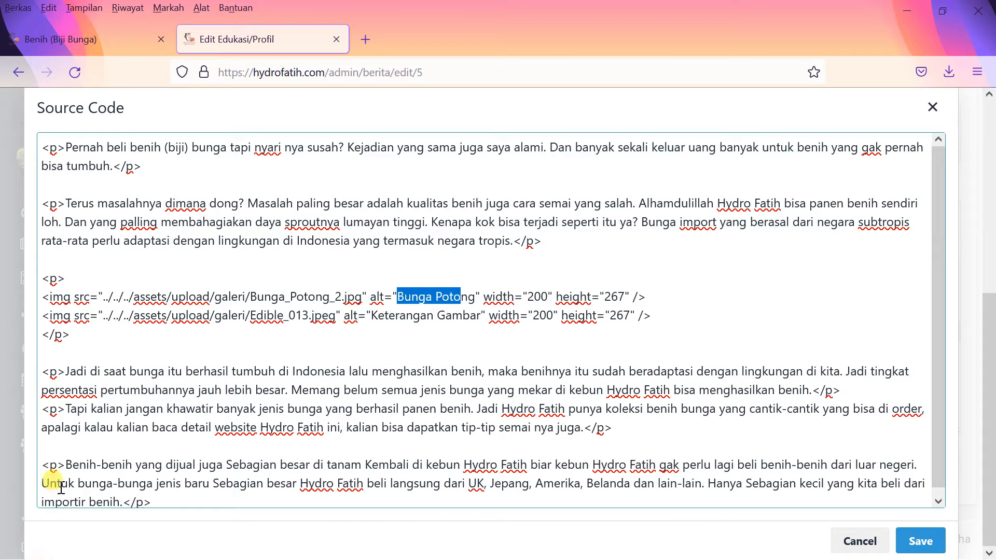
Step: Replace the opening p tag above the images with the <div class="row"> tag copied from the script file in Notepad
key(super)
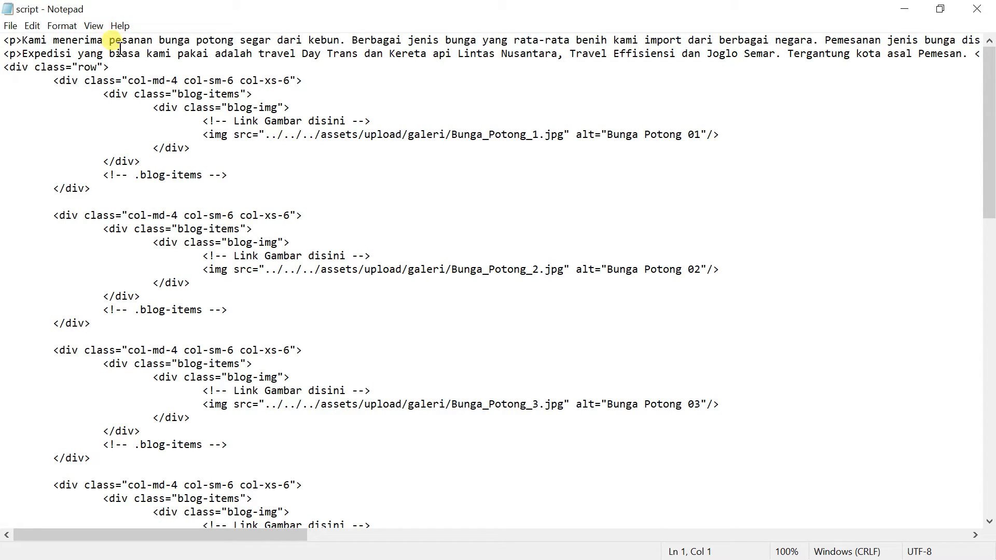
drag(112, 66, 3, 67)
key(ctrl+c)
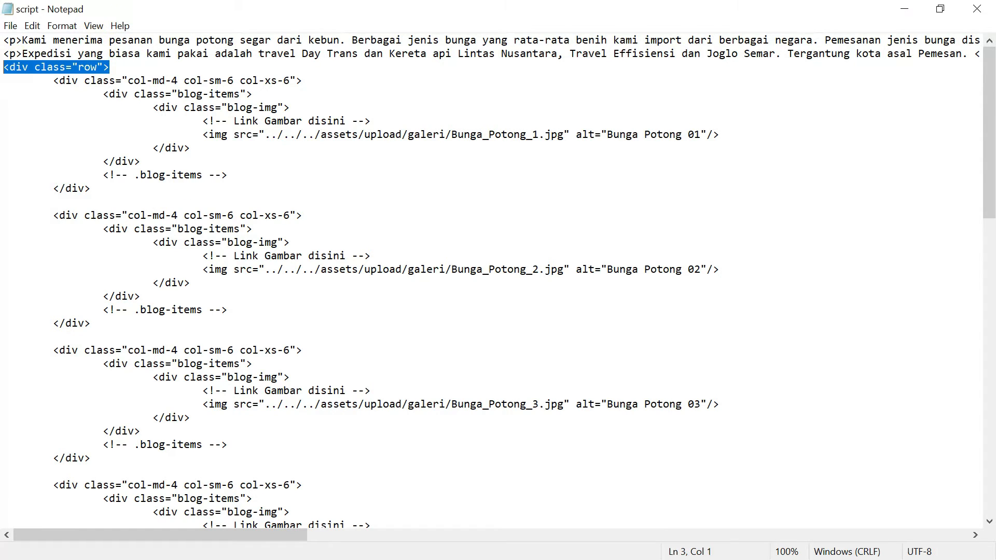
key(alt+Tab)
key(alt+Tab)
drag(66, 278, 40, 278)
key(ctrl+v)
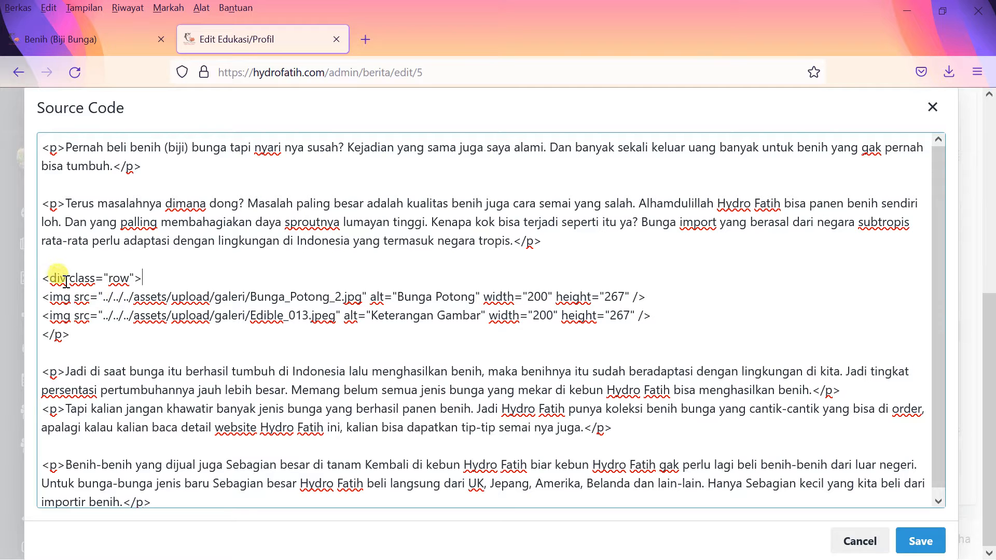
Step: Replace the closing p tag below the images with the row's closing </div> copied from the Notepad script
key(alt+Tab)
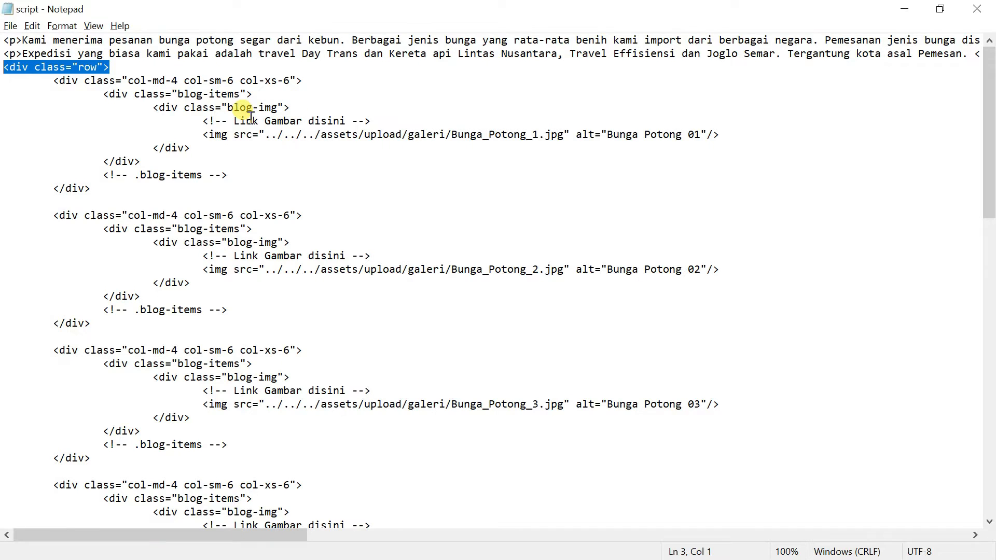
scroll(82, 305, down, 5)
scroll(82, 305, down, 10)
drag(54, 217, 11, 226)
key(ctrl+c)
key(alt+Tab)
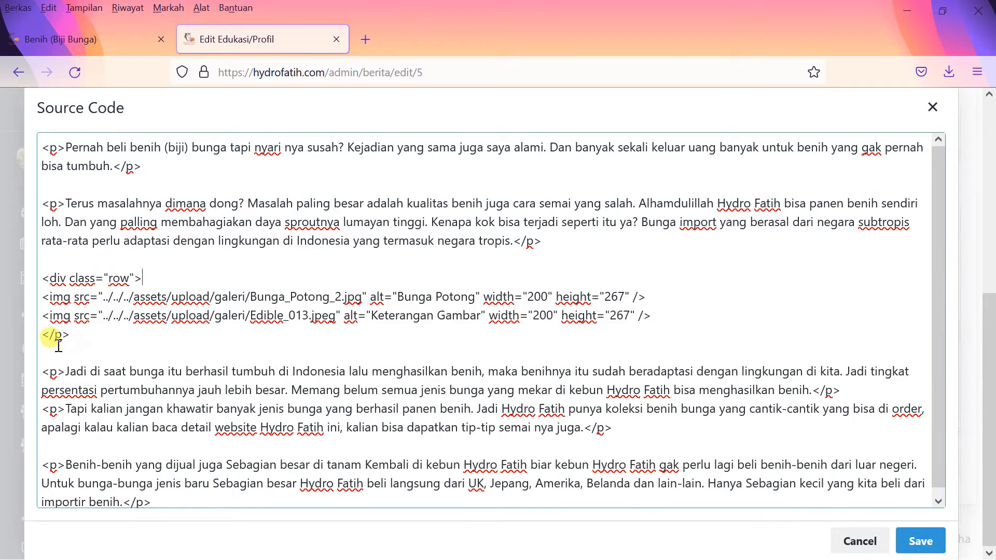
drag(73, 334, 30, 331)
key(ctrl+v)
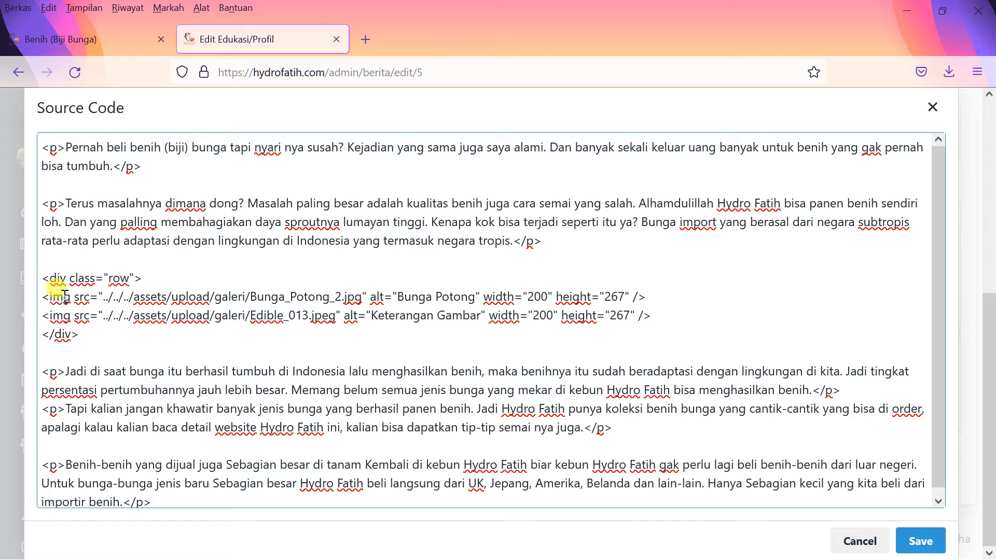
Step: Copy the opening col-md-4, blog-items and blog-img divs with the "Link Gambar disini" comment from the Notepad script to below the row tag
key(alt+Tab)
scroll(179, 197, up, 5)
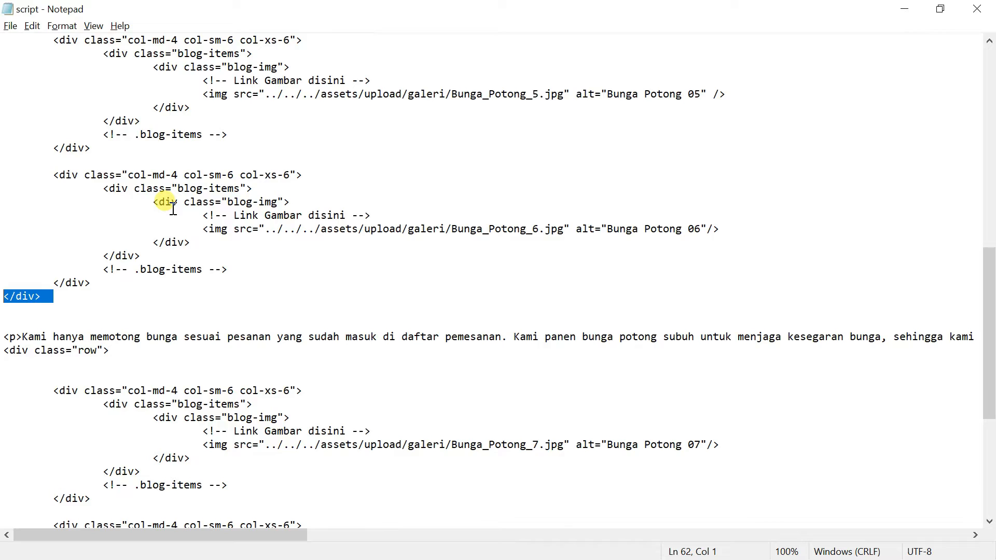
scroll(173, 208, up, 11)
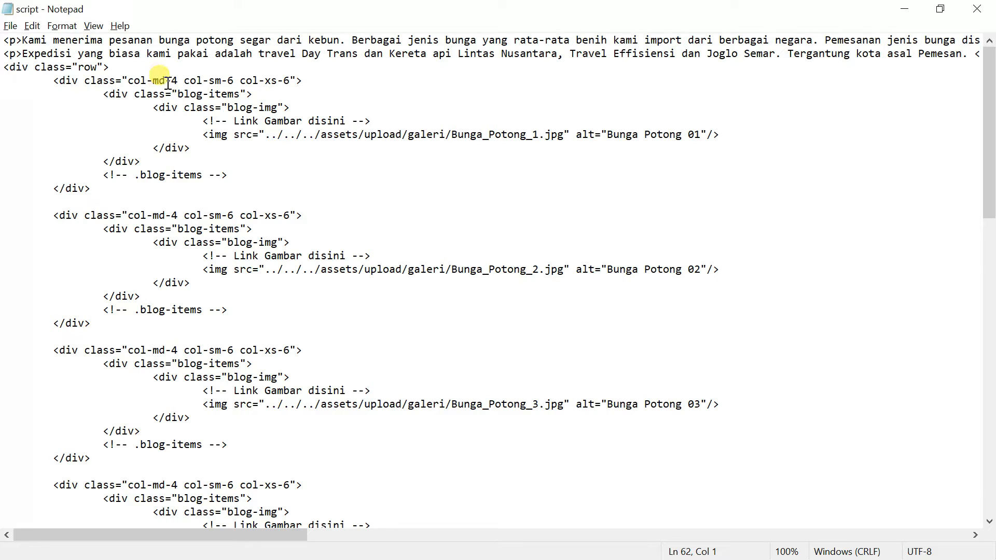
drag(53, 80, 373, 118)
key(ctrl+c)
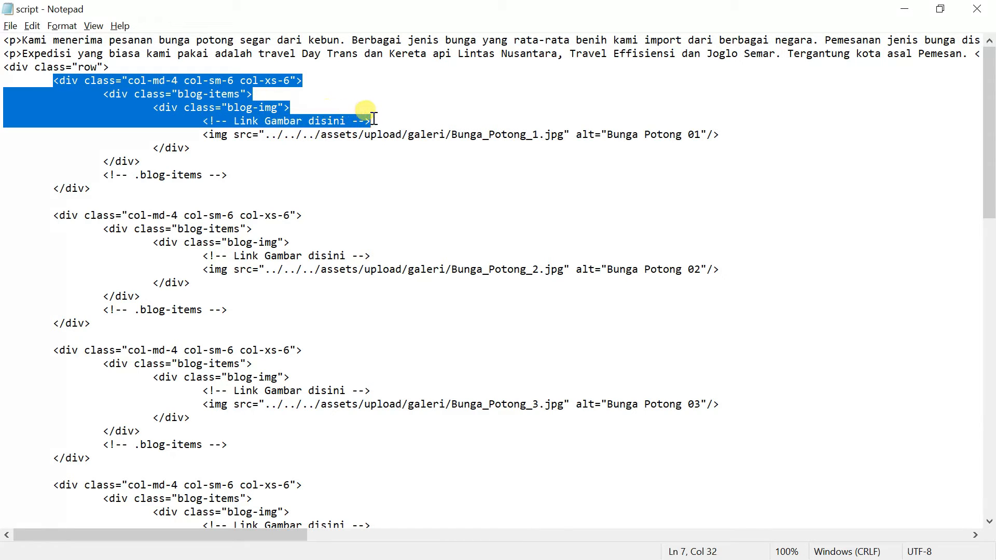
key(alt+Tab)
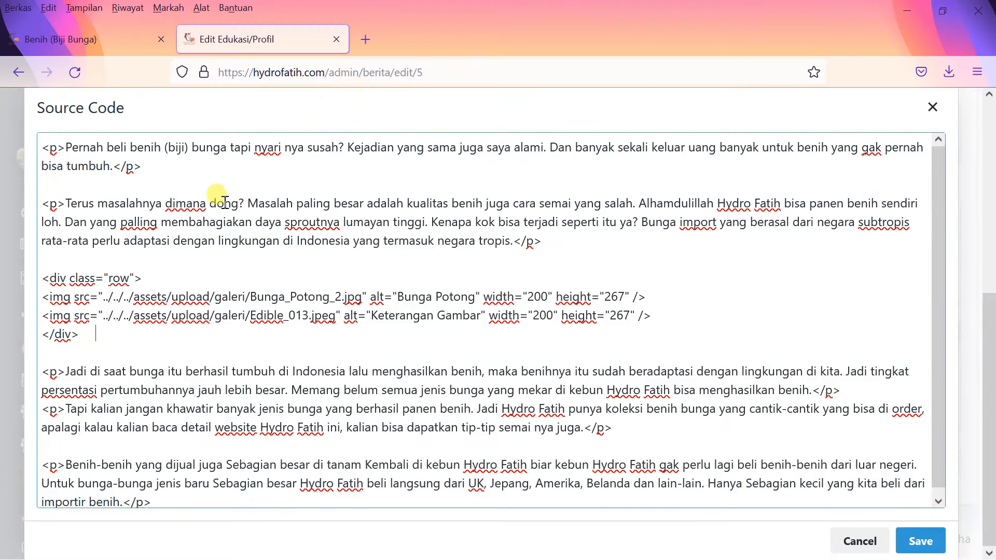
click(146, 278)
key(Return)
key(ctrl+v)
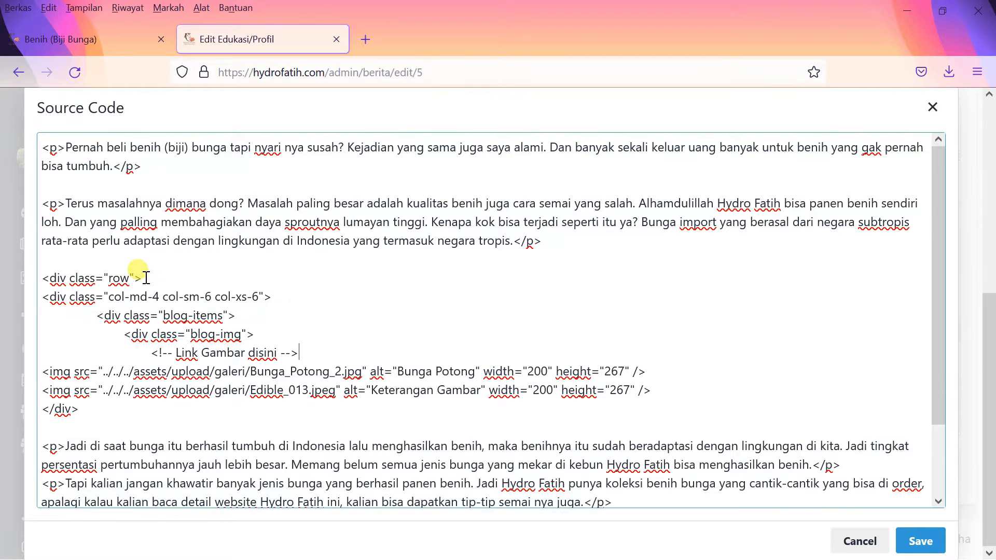
Step: Indent the Bunga_Potong_2.jpg img tag and add the closing divs and .blog-items comment from the Notepad script below it, followed by a blank line
key(alt+Tab)
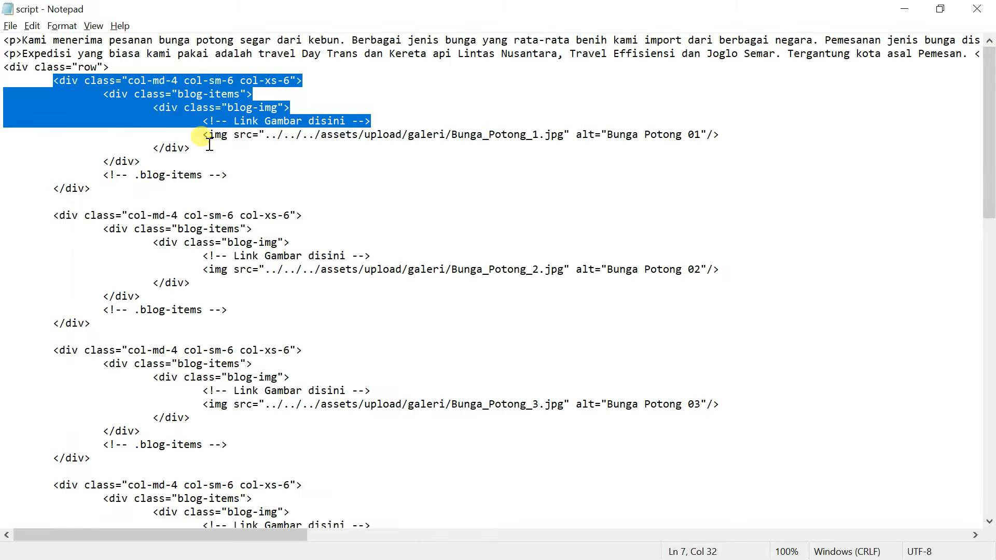
drag(152, 150, 212, 184)
key(ctrl+c)
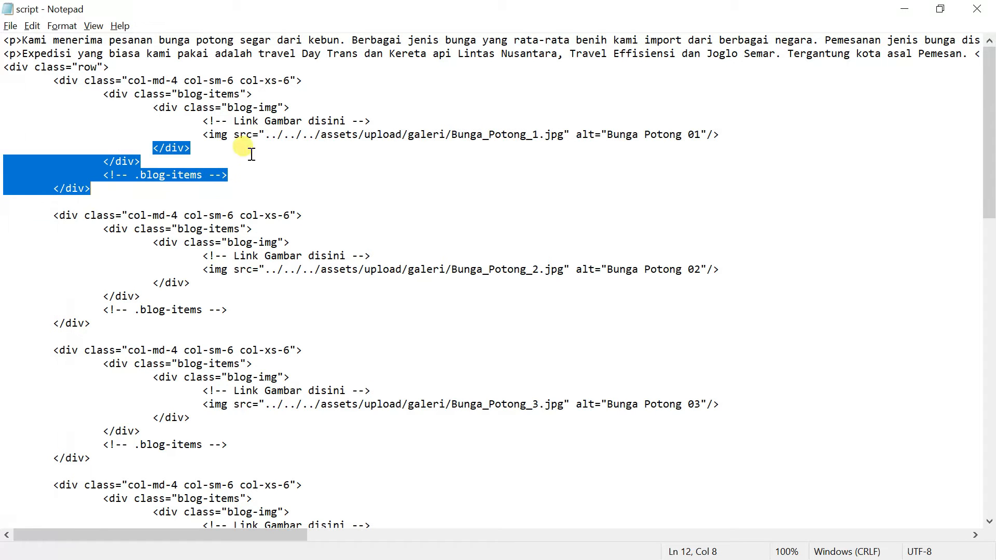
key(alt+Tab)
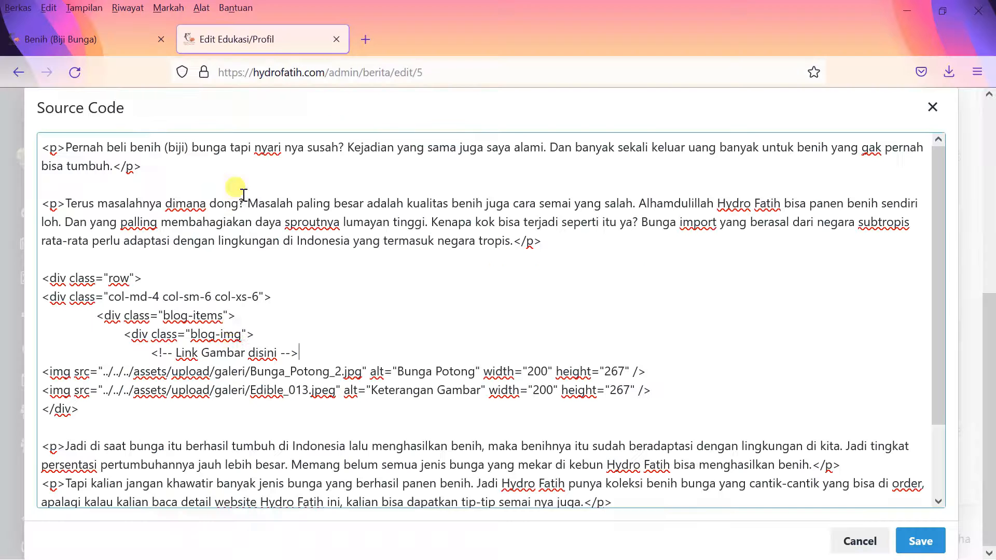
click(44, 372)
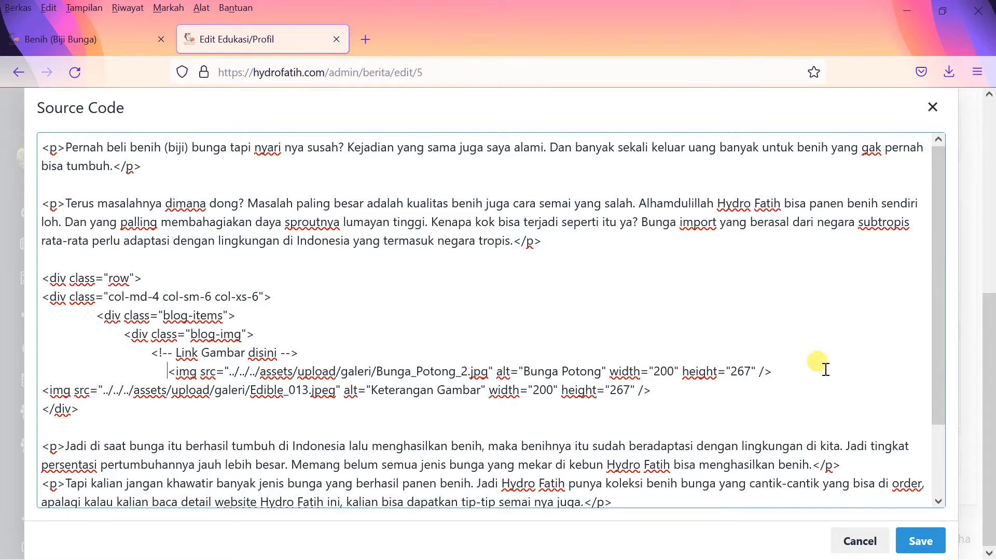
key(Return)
key(ctrl+v)
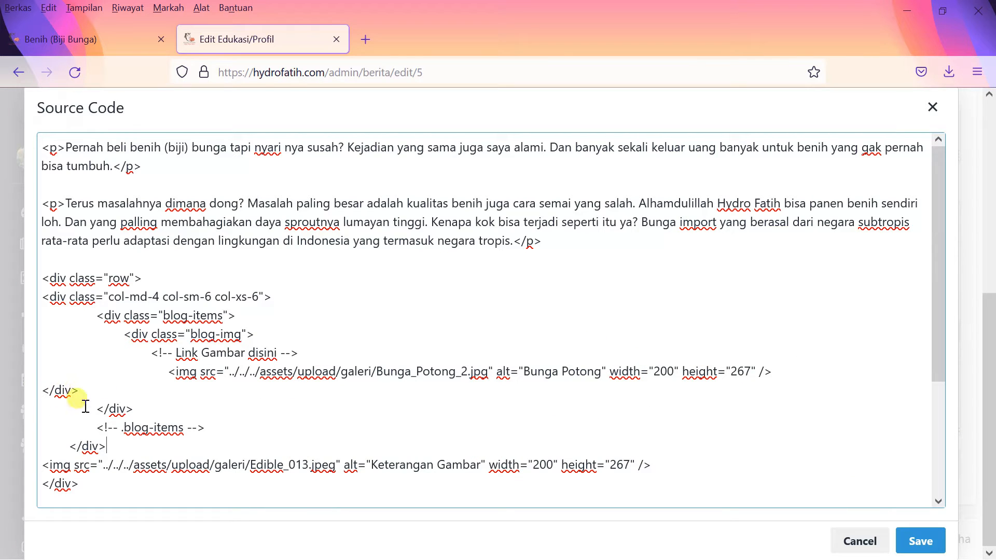
key(Return)
Step: Indent the first closing div under the Bunga_Potong_2.jpg image to line up with its blog-img opening tag
click(41, 391)
key(Tab)
key(Tab)
key(shift+Tab)
key(Tab)
key(Tab)
key(Tab)
key(Tab)
key(Tab)
key(Tab)
key(Tab)
click(44, 391)
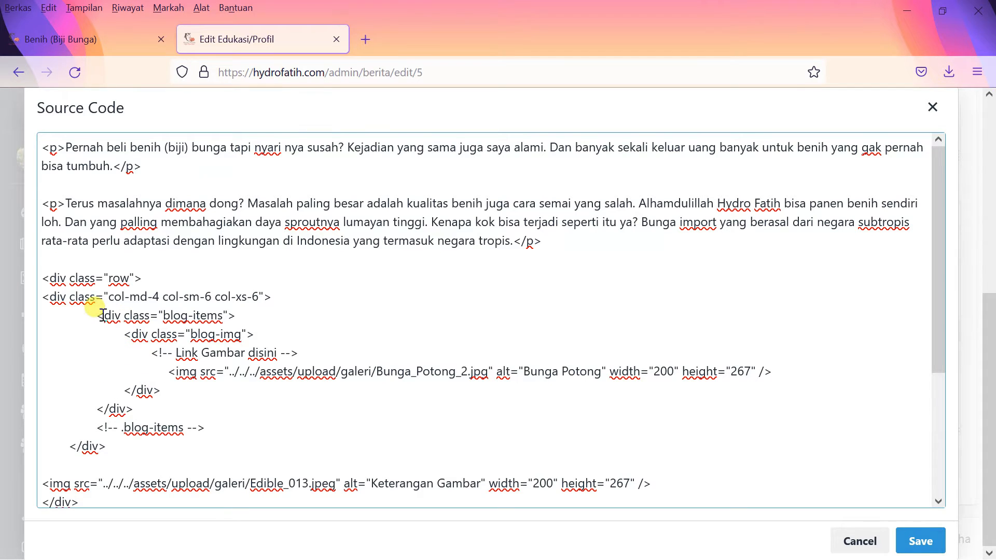
Step: Adjust the indentation of the column block's opening col-md-4 div and its closing div inside the row
drag(45, 296, 67, 297)
click(70, 447)
key(BackSpace)
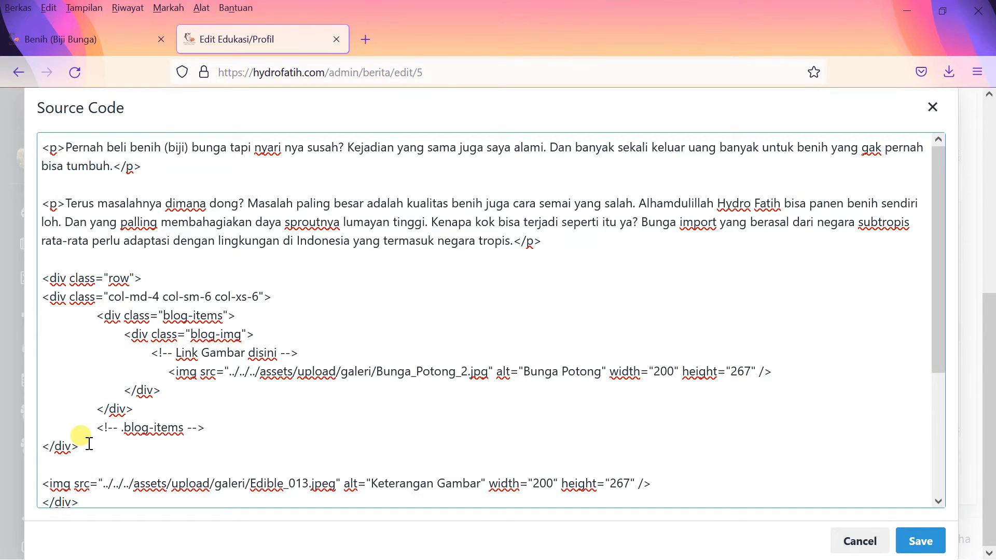
click(41, 295)
click(109, 446)
Step: Duplicate the whole col-md-4 column block directly below the first one
drag(100, 446, 129, 406)
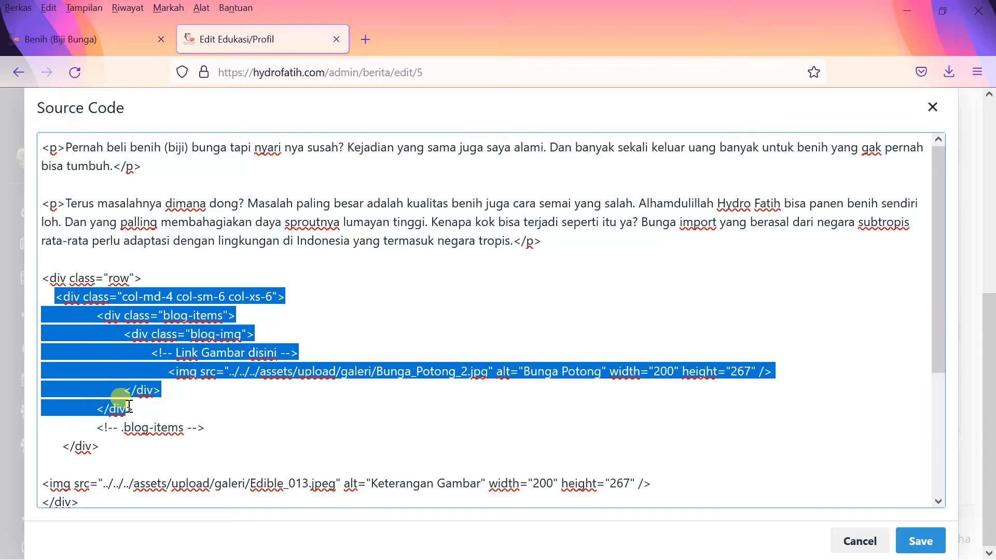
click(117, 383)
scroll(54, 203, down, 2)
drag(54, 202, 21, 203)
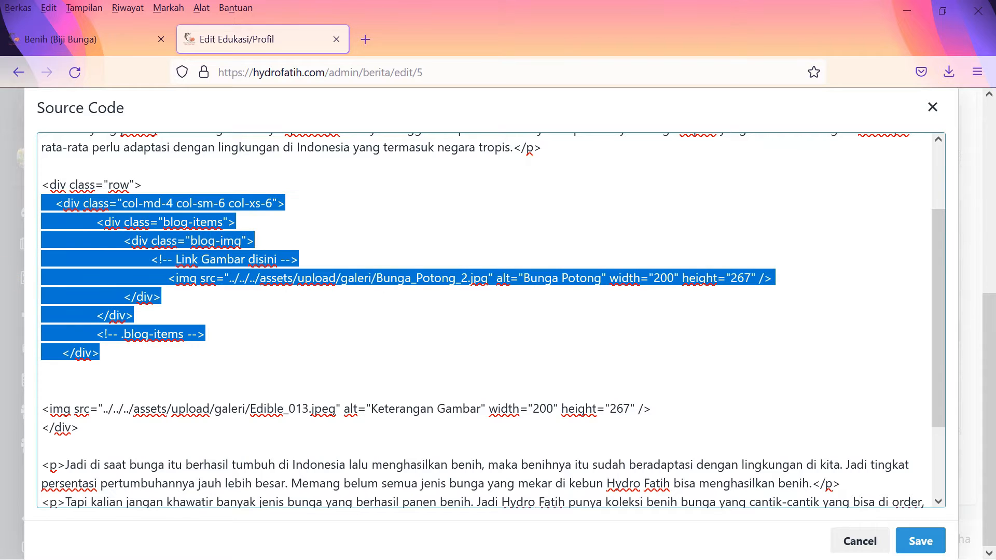
click(52, 374)
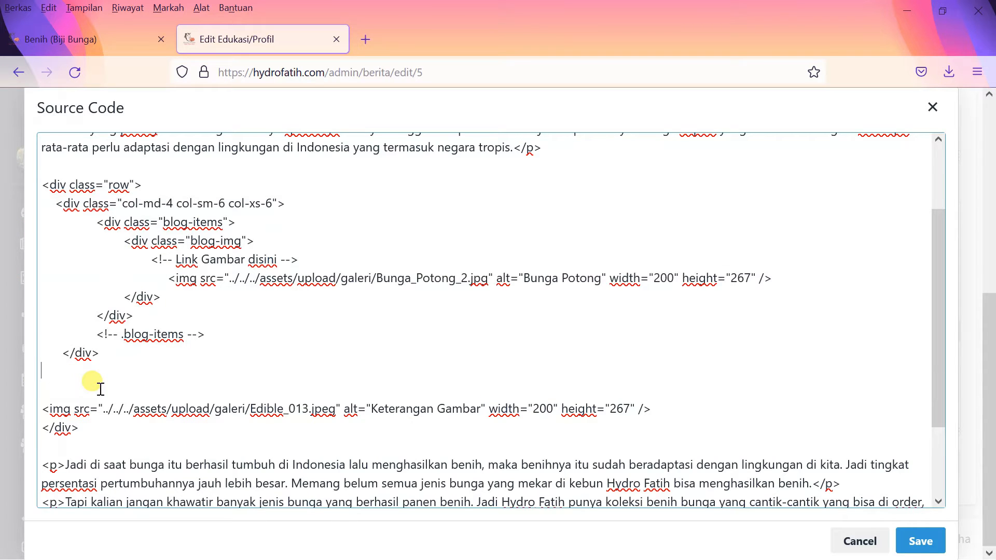
key(ctrl+v)
Step: Move the Edible_013.jpeg img tag into the second column block, replacing its duplicated Bunga_Potong_2.jpg tag
scroll(97, 387, down, 4)
drag(44, 307, 667, 306)
key(BackSpace)
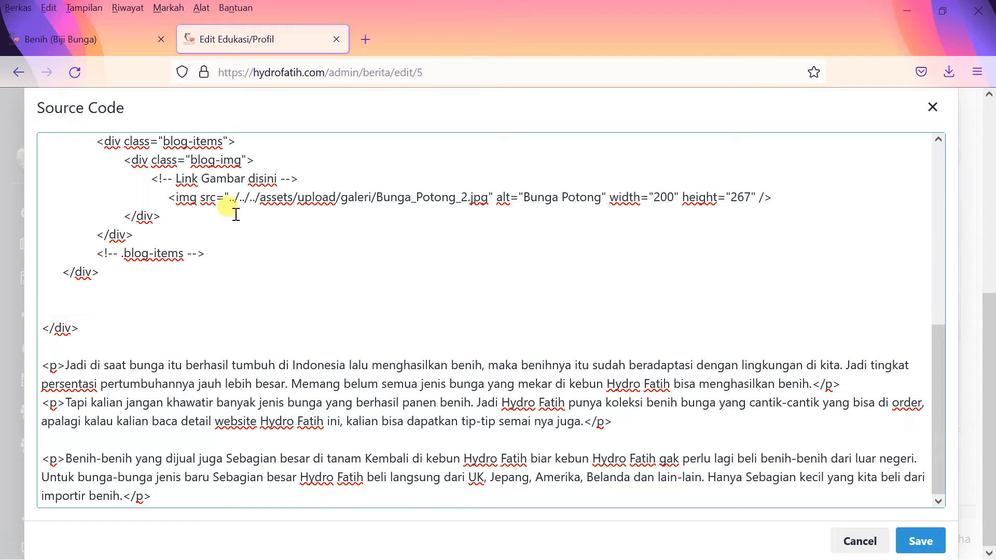
drag(167, 197, 776, 197)
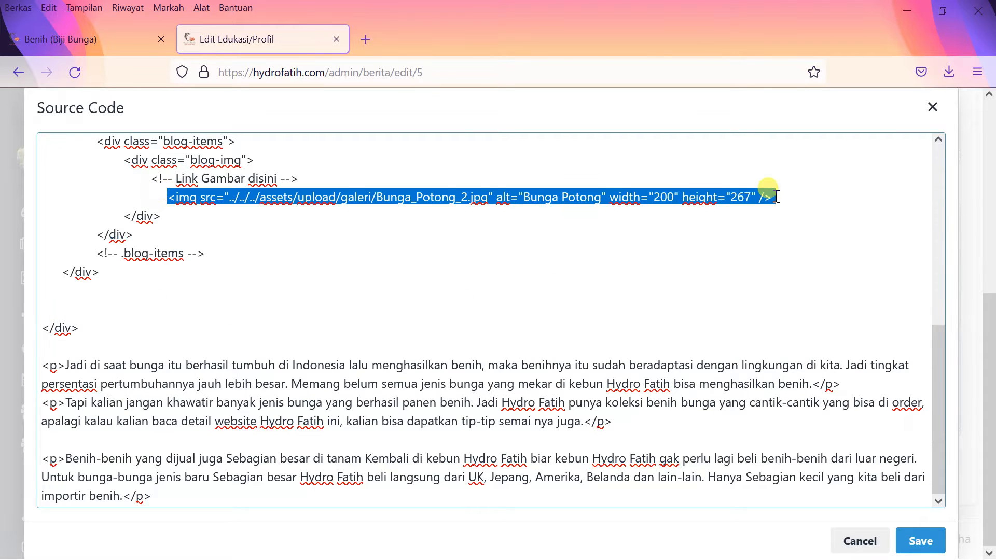
key(ctrl+v)
Step: Delete the blank lines between the second column block and the row's closing div
scroll(40, 326, up, 2)
click(46, 384)
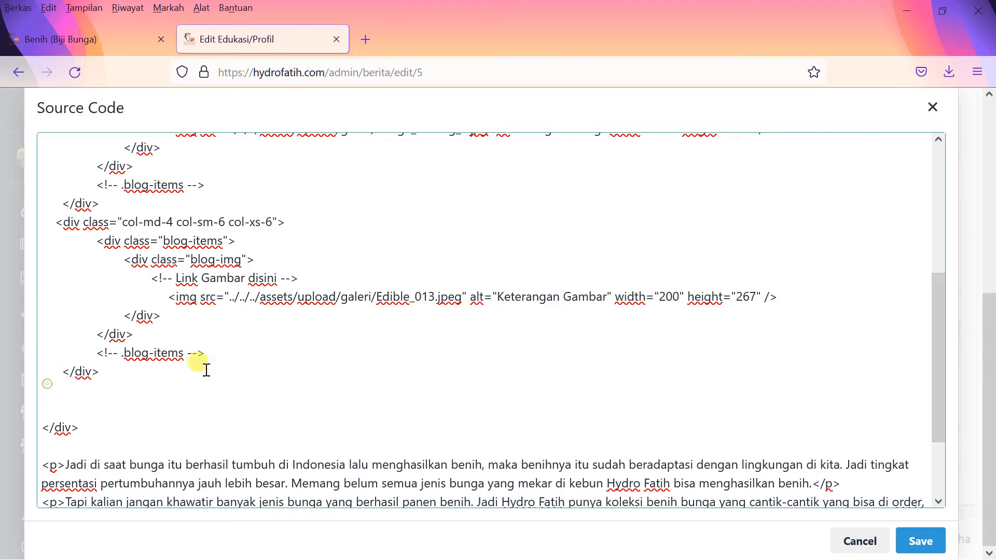
key(Delete)
key(Delete)
Step: Review the complete row block from its opening to its closing div, including both image columns
scroll(89, 395, up, 4)
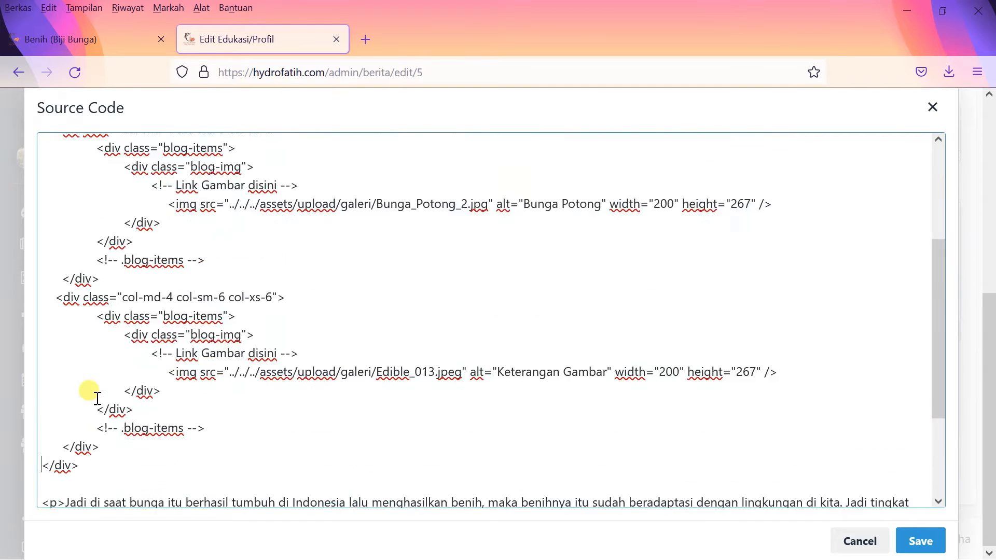
scroll(62, 295, down, 4)
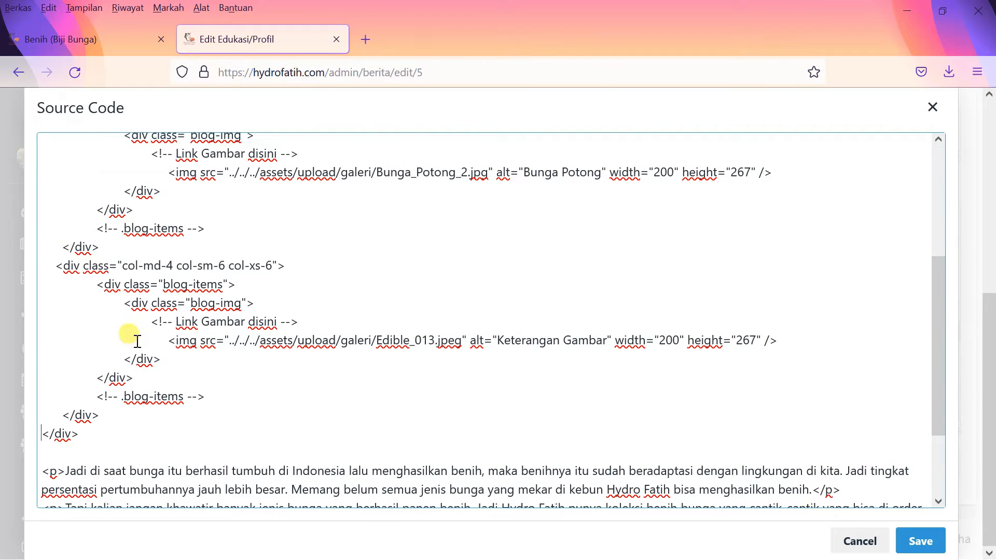
drag(94, 433, 20, 387)
scroll(48, 371, up, 4)
shift+click(39, 275)
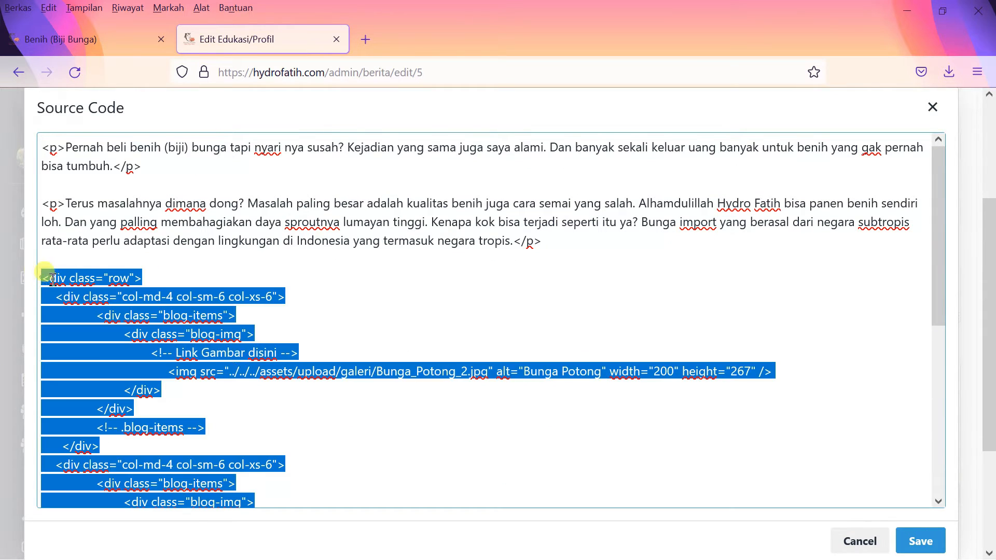
scroll(266, 383, down, 1)
scroll(266, 384, down, 1)
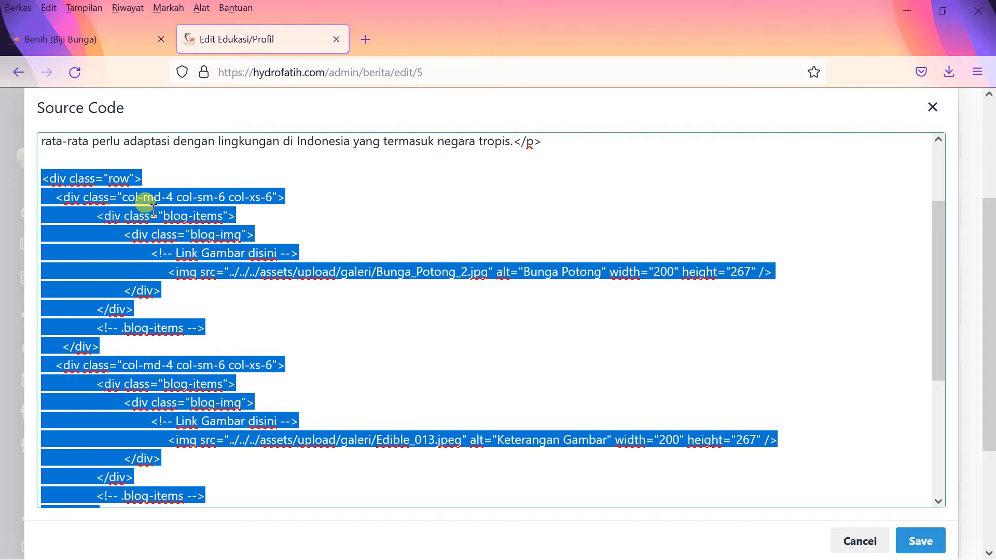
Step: Save the edited source code and submit the article's changes
click(916, 550)
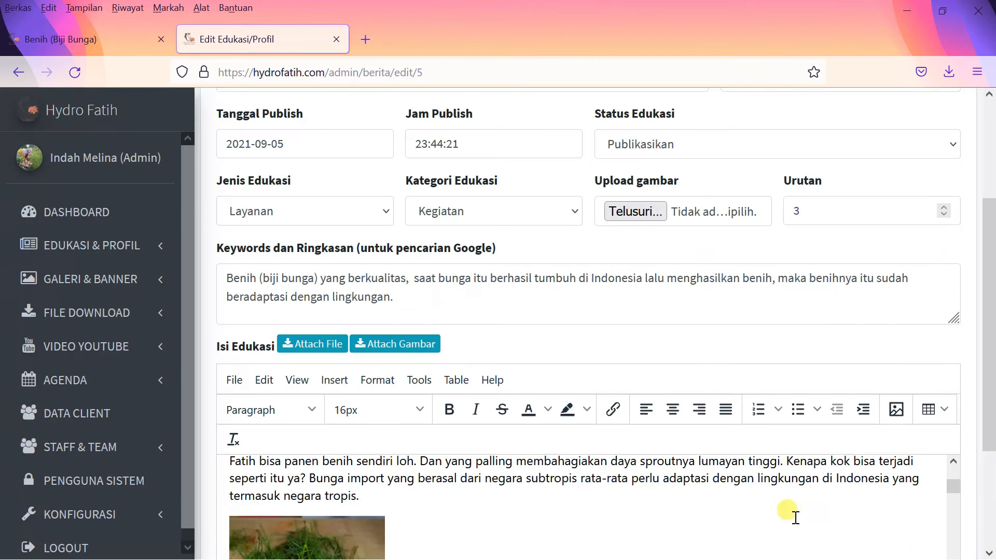
scroll(563, 461, down, 5)
scroll(566, 463, up, 2)
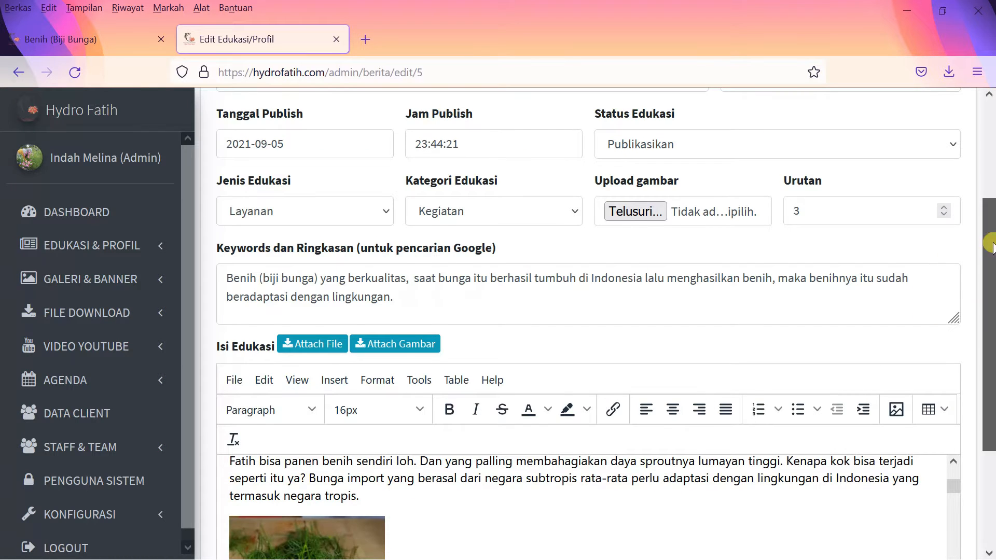
drag(988, 270, 987, 400)
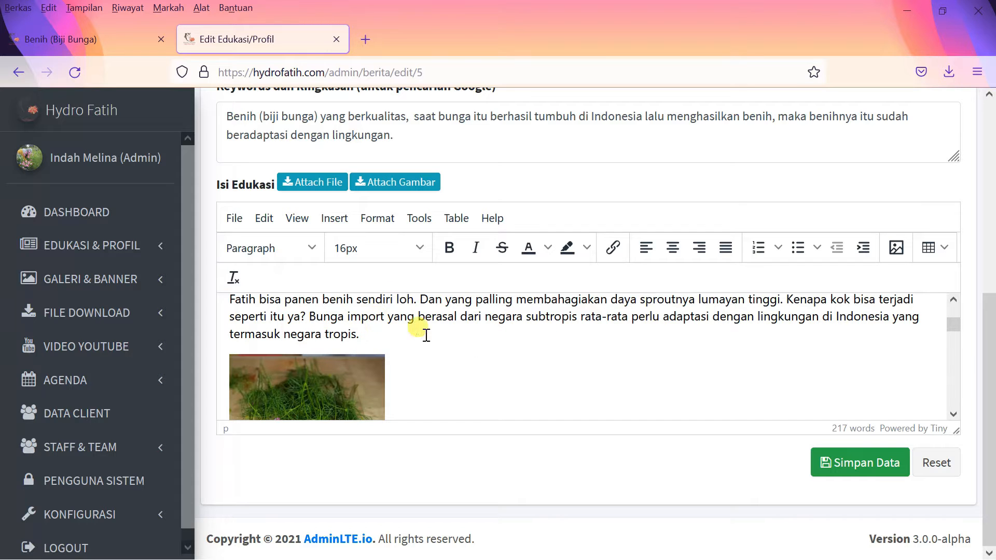
click(820, 462)
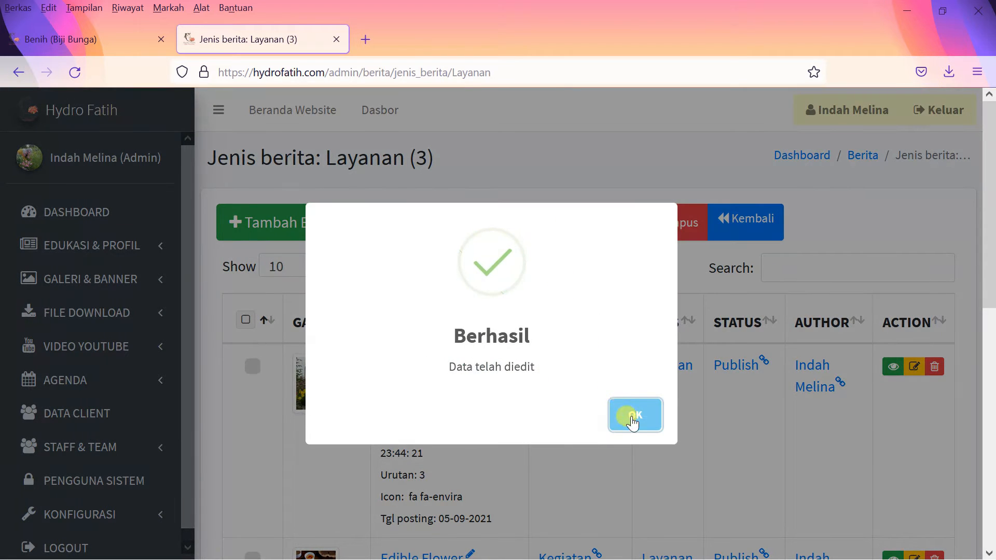
Step: Dismiss the save message, reload the published Benih (Biji Bunga) article and examine its two image columns
click(632, 416)
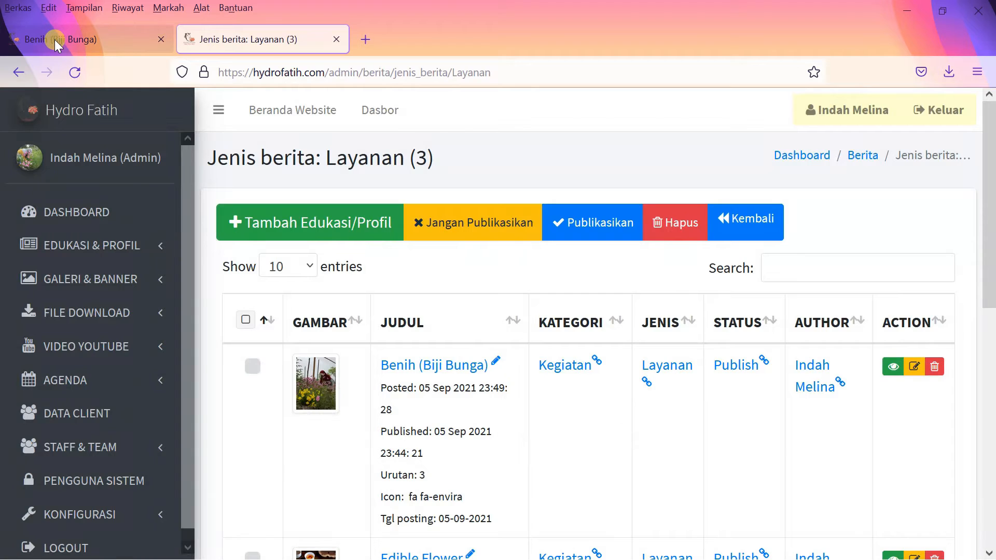
click(55, 39)
scroll(445, 393, down, 3)
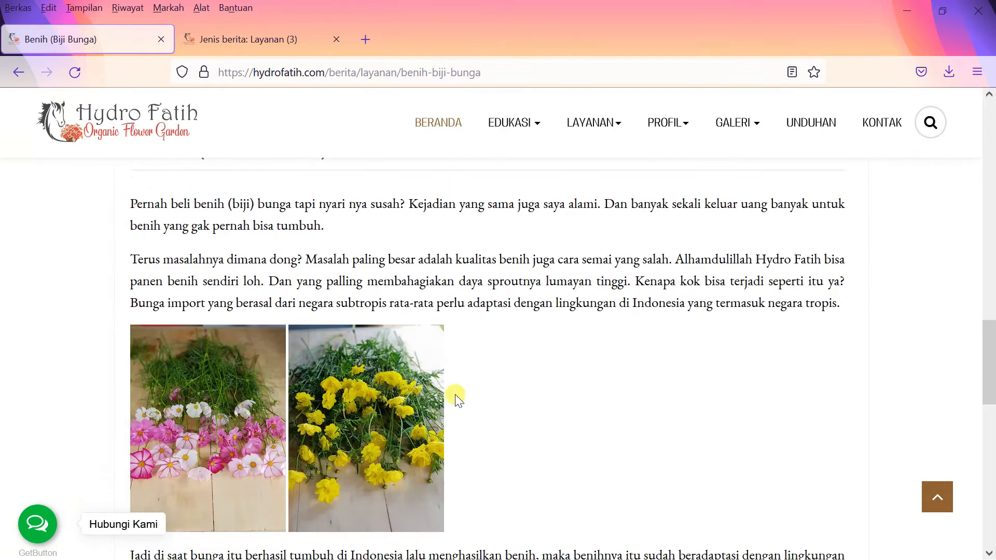
scroll(248, 398, down, 2)
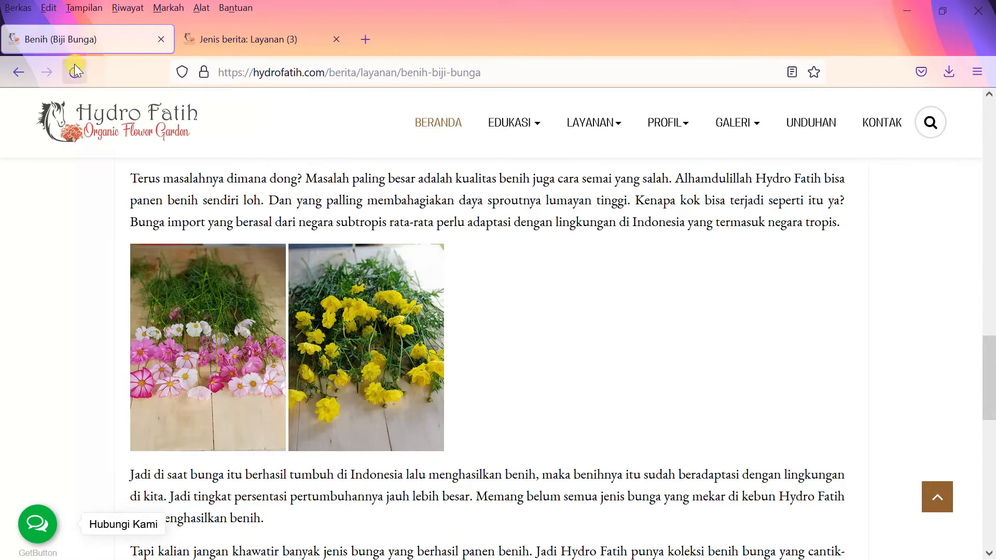
click(77, 72)
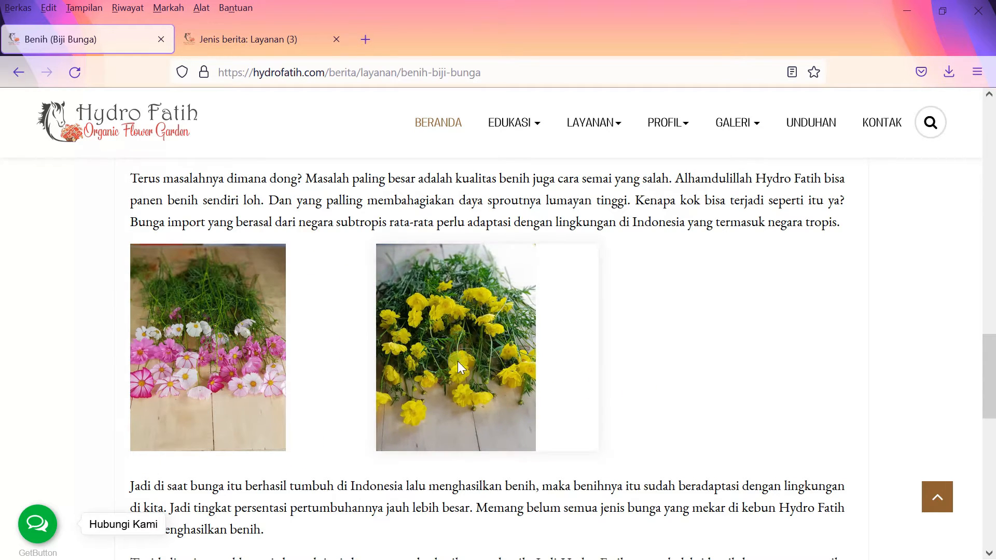
scroll(624, 347, down, 3)
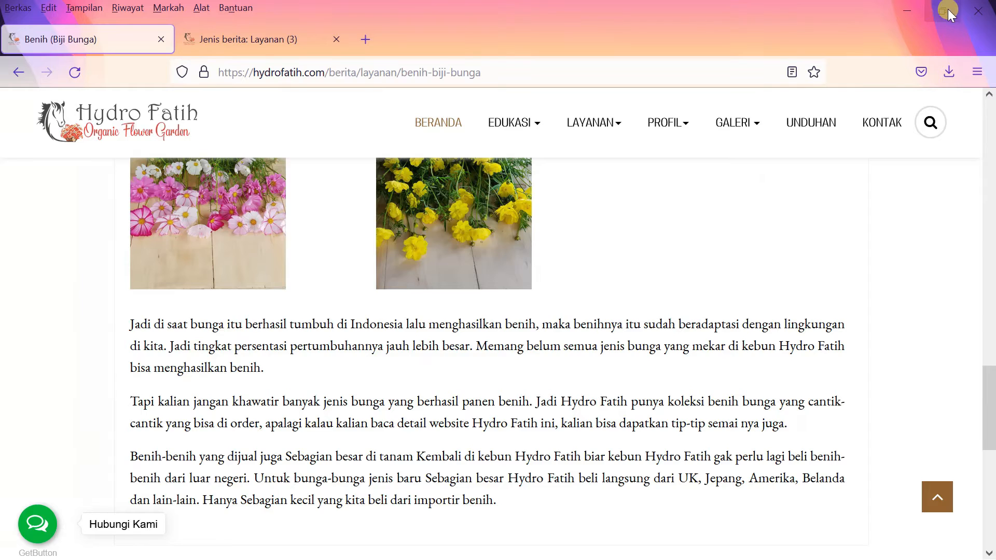
Step: Preview the article in an iPhone X/XS responsive view at 375 × 812, examine both images, and return to the desktop view
key(F12)
drag(992, 238, 991, 251)
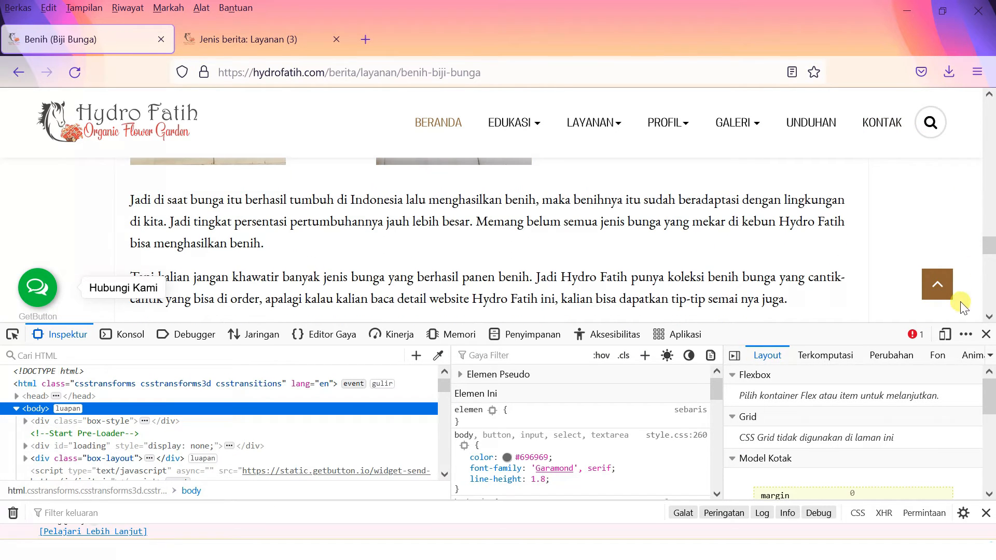
click(944, 334)
click(986, 334)
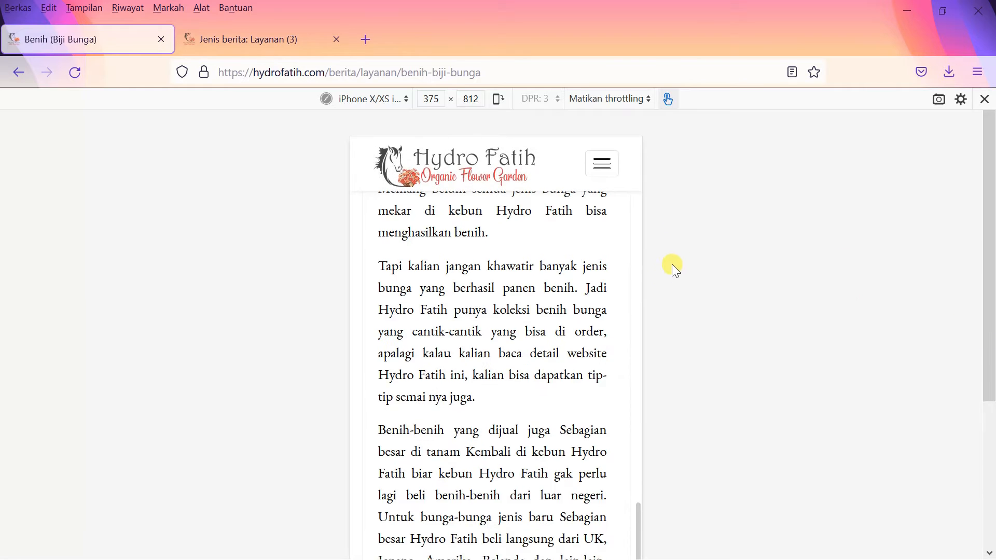
scroll(535, 340, up, 3)
scroll(535, 339, up, 10)
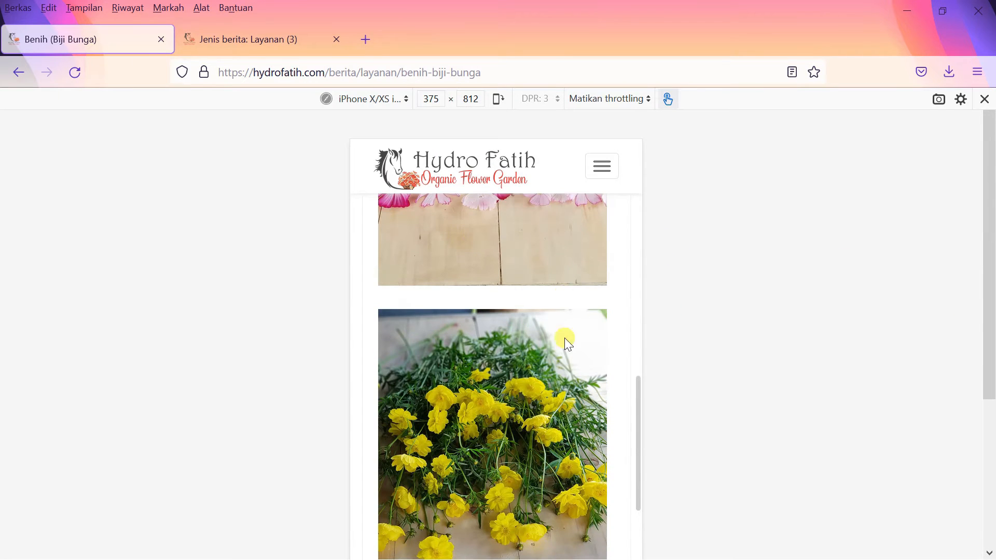
scroll(502, 349, up, 5)
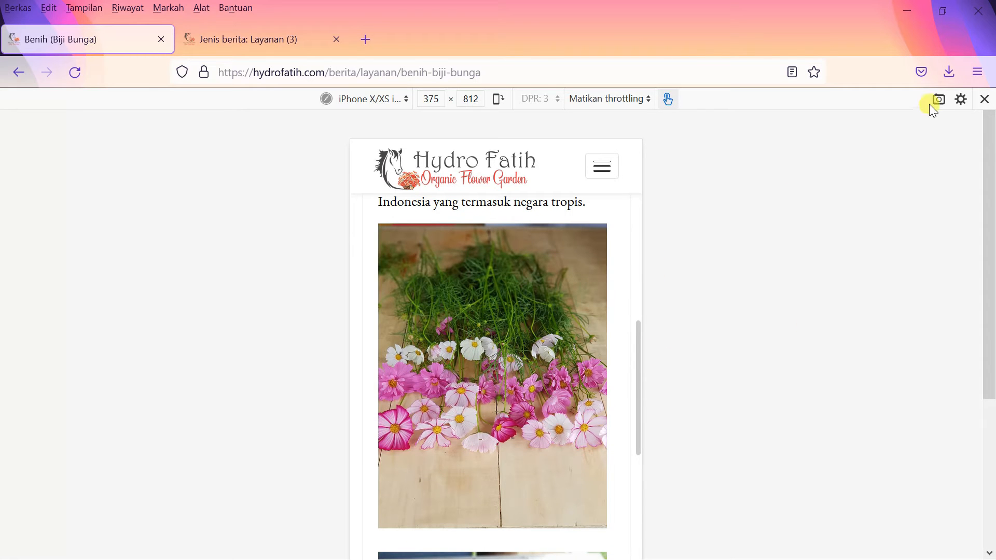
click(984, 99)
scroll(678, 319, down, 10)
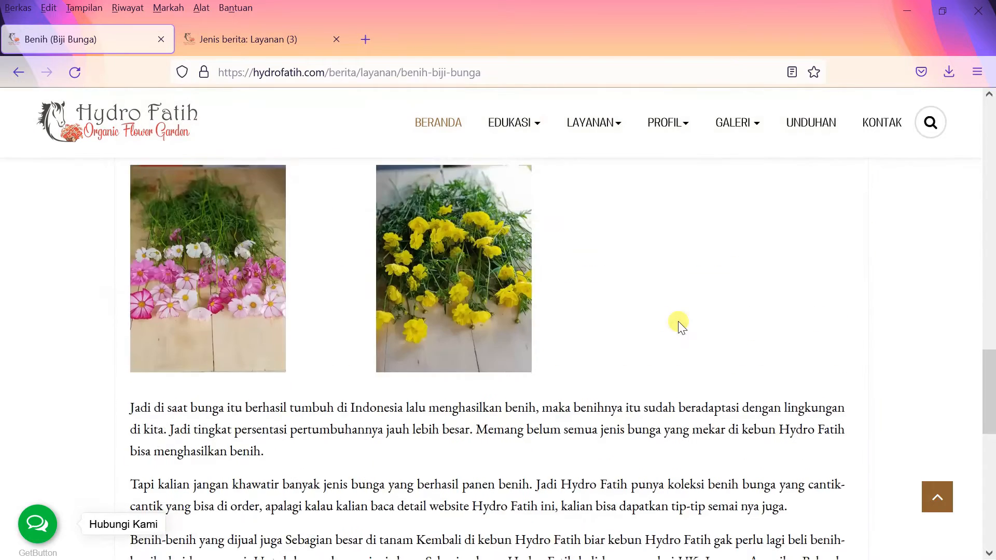
scroll(677, 322, up, 2)
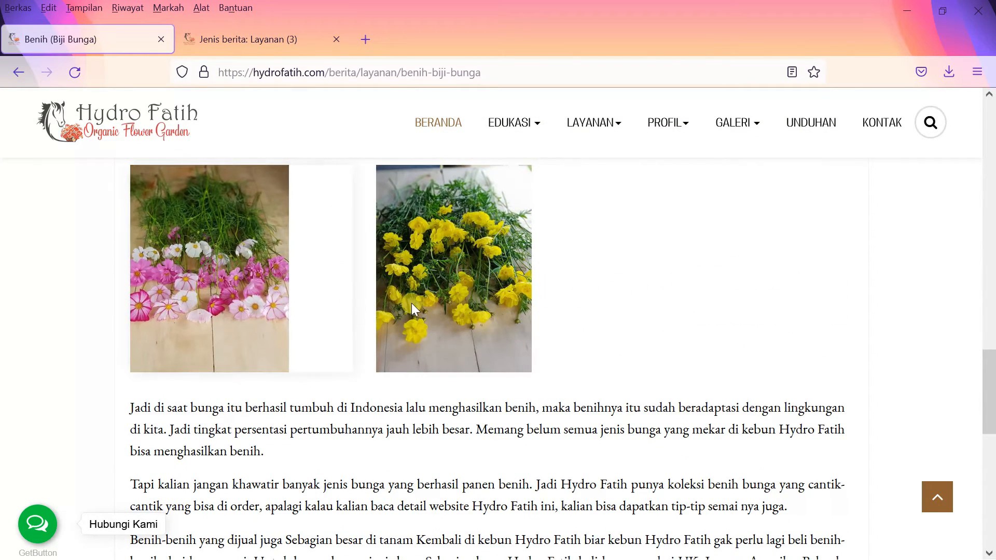
Step: Open the Benih (Biji Bunga) article for editing in the admin site and display its body's source code
click(298, 51)
click(924, 366)
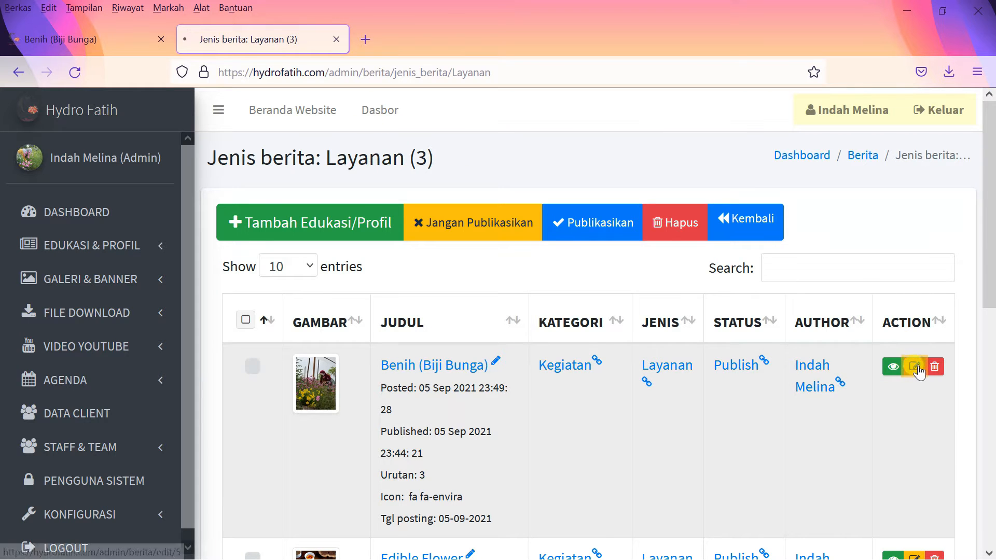
scroll(447, 300, down, 6)
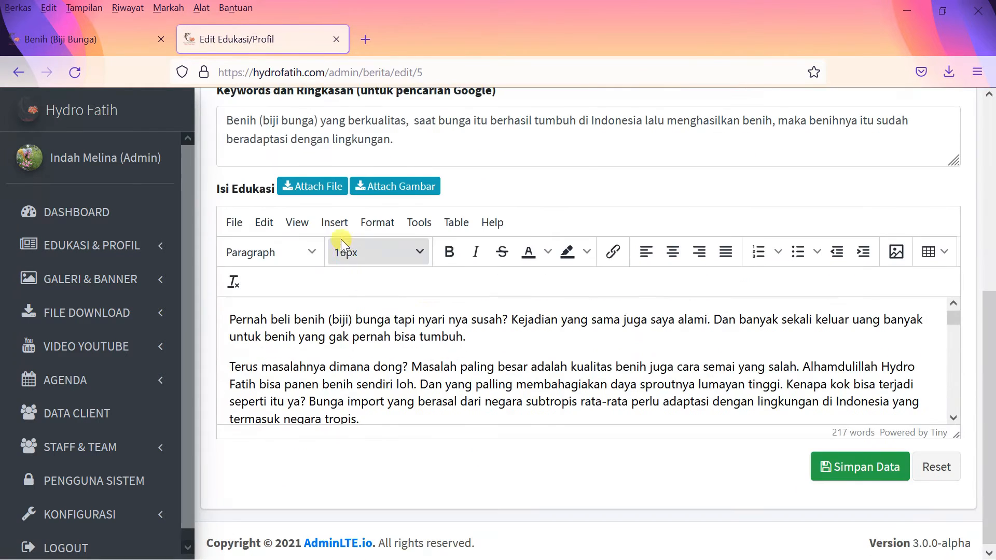
click(297, 223)
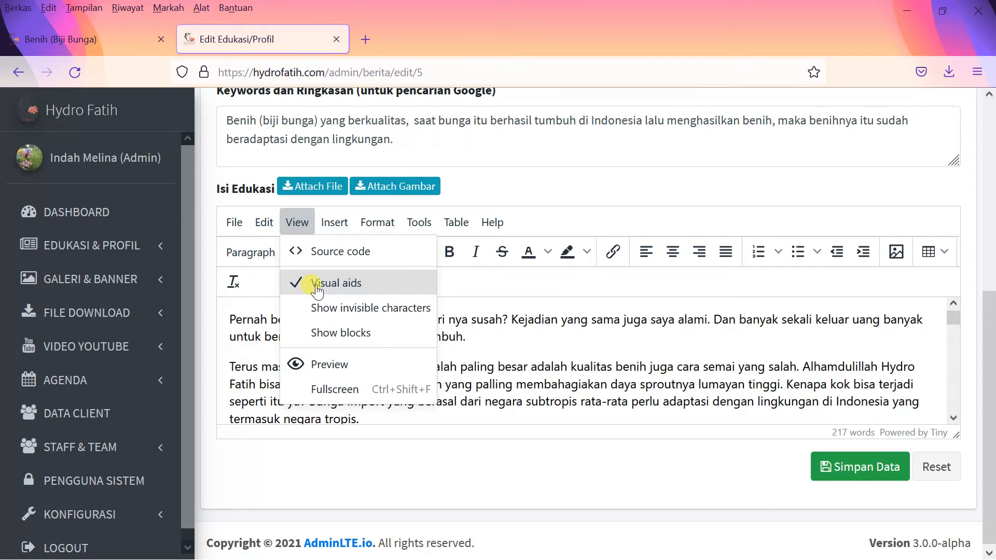
click(331, 251)
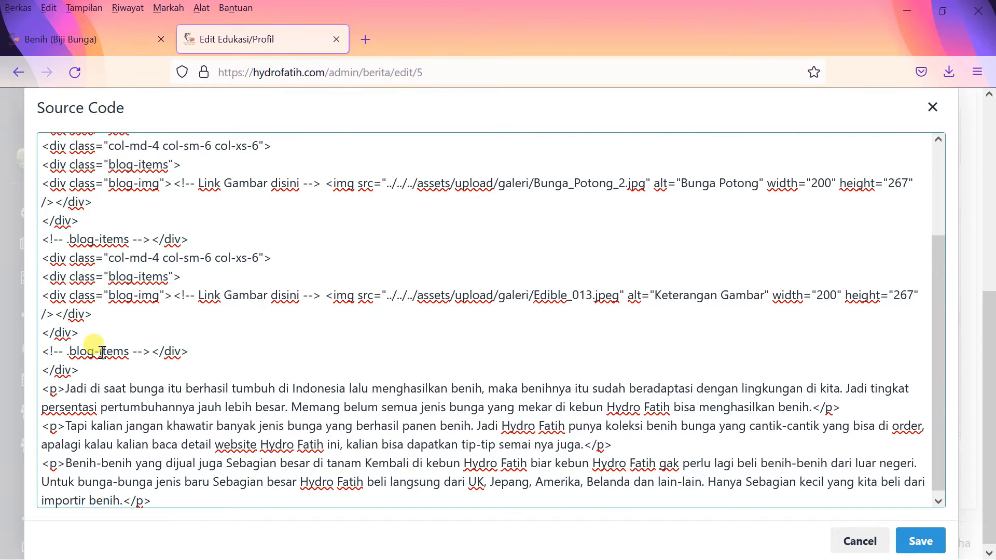
Step: Examine the Link Gambar disini placeholders and closing div in the two column blocks, then close the source code without saving
drag(86, 332, 31, 328)
scroll(63, 304, up, 2)
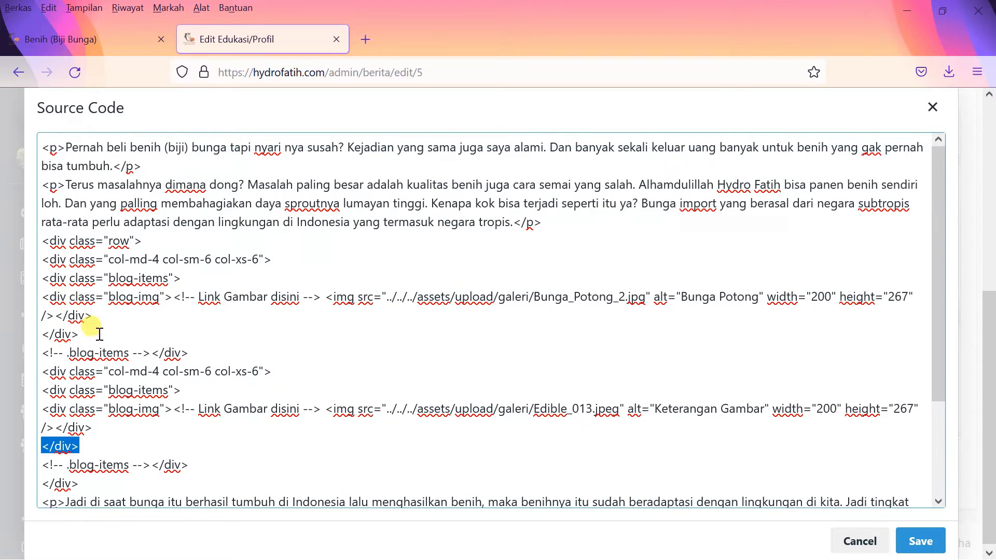
scroll(141, 350, up, 2)
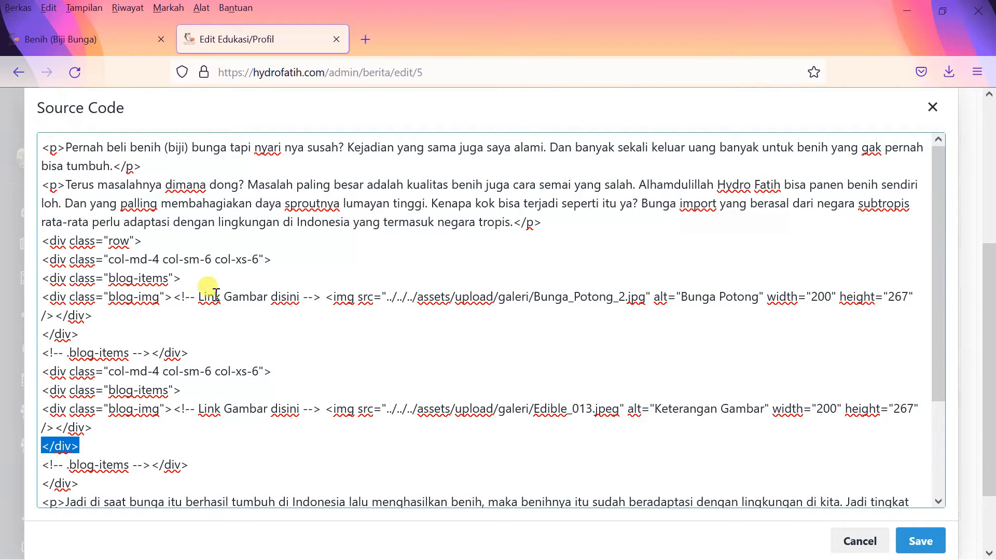
drag(198, 297, 253, 297)
drag(215, 410, 279, 410)
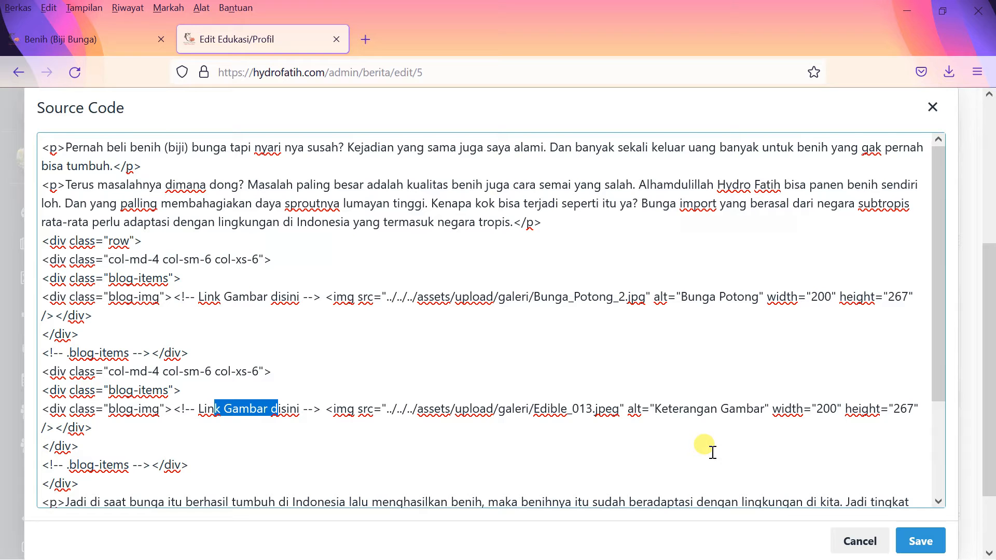
scroll(287, 236, up, 5)
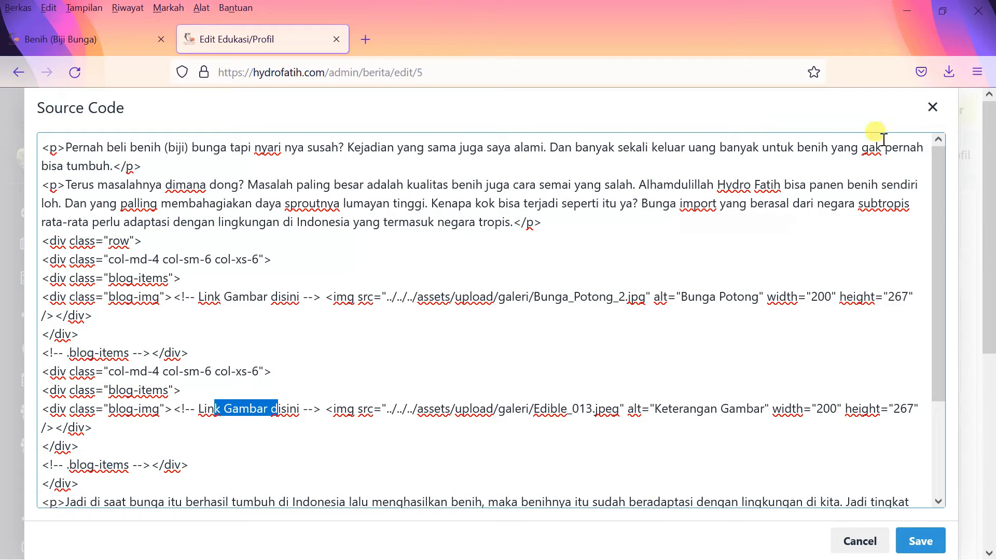
click(932, 107)
Step: View the list of gallery image links available for the article body, then close it
scroll(421, 280, up, 4)
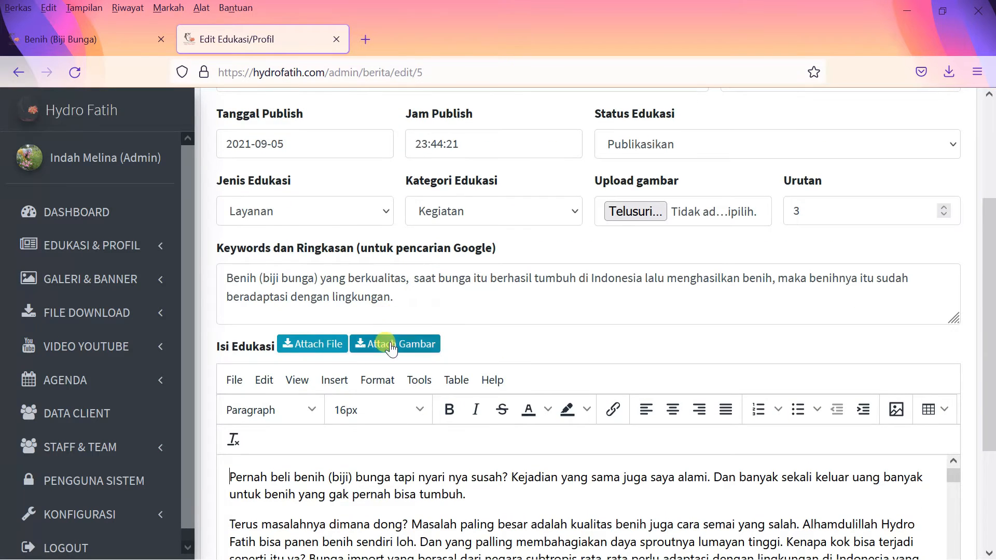
click(389, 344)
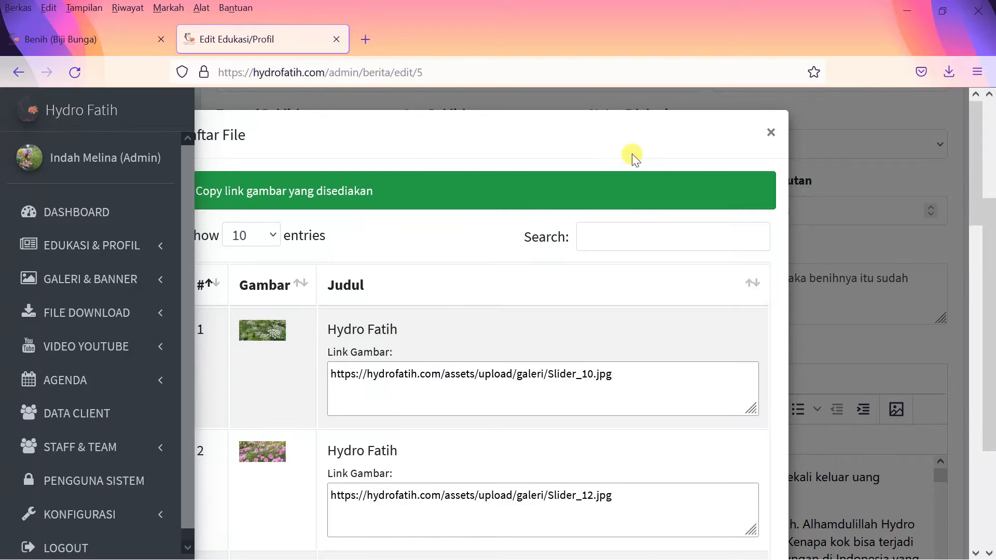
click(770, 133)
scroll(227, 185, up, 2)
scroll(227, 186, up, 3)
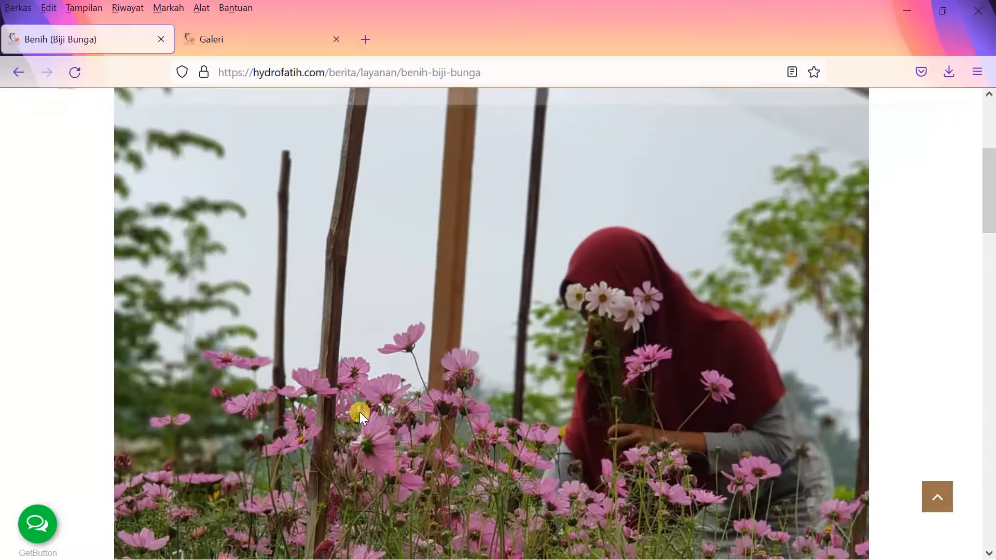
Step: Review the two images and surrounding paragraphs in the published Benih (Biji Bunga) article
scroll(359, 412, down, 10)
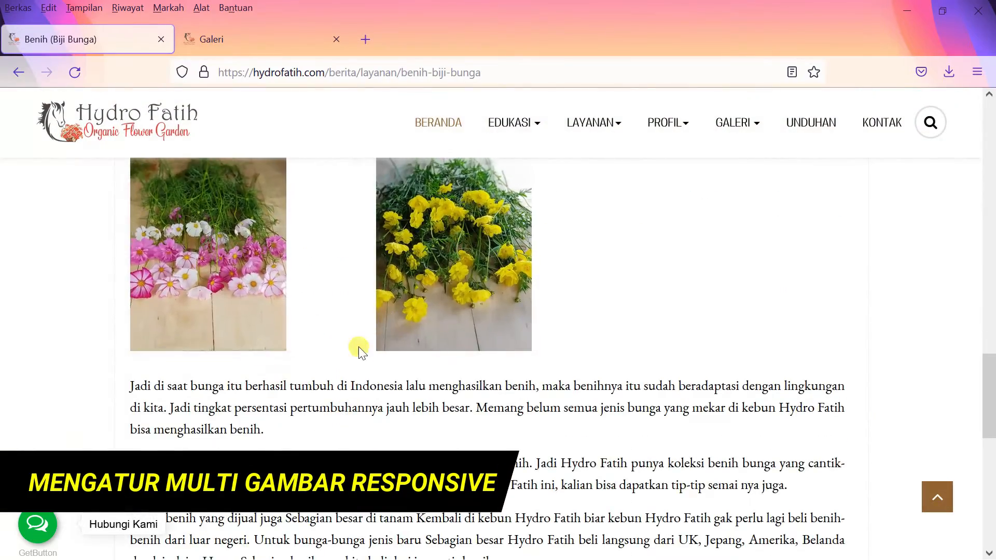
scroll(358, 347, down, 6)
scroll(361, 352, up, 15)
scroll(362, 352, down, 8)
scroll(359, 346, up, 1)
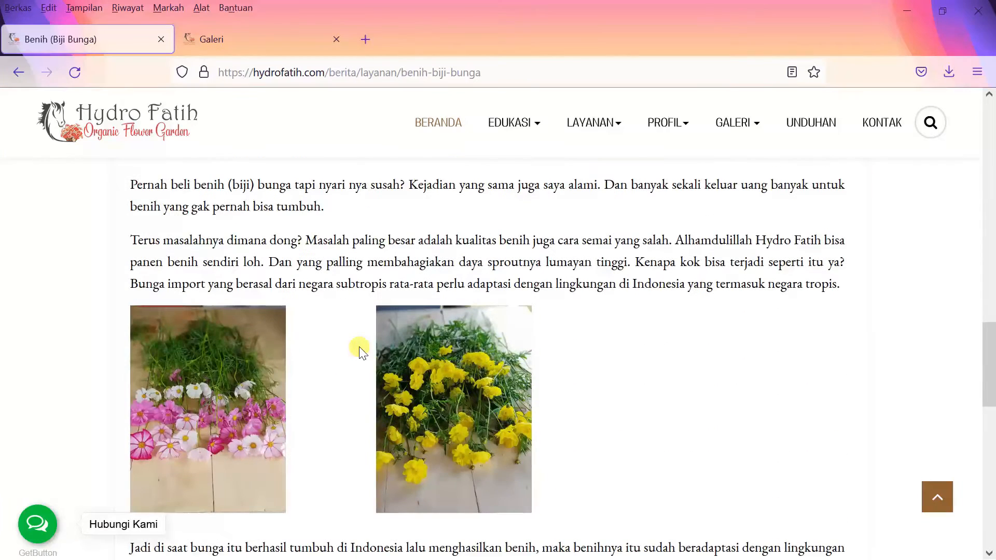
Step: Open the Benih (Biji Bunga) article for editing from the Edukasi/Profil list and locate the first image in its body
click(205, 39)
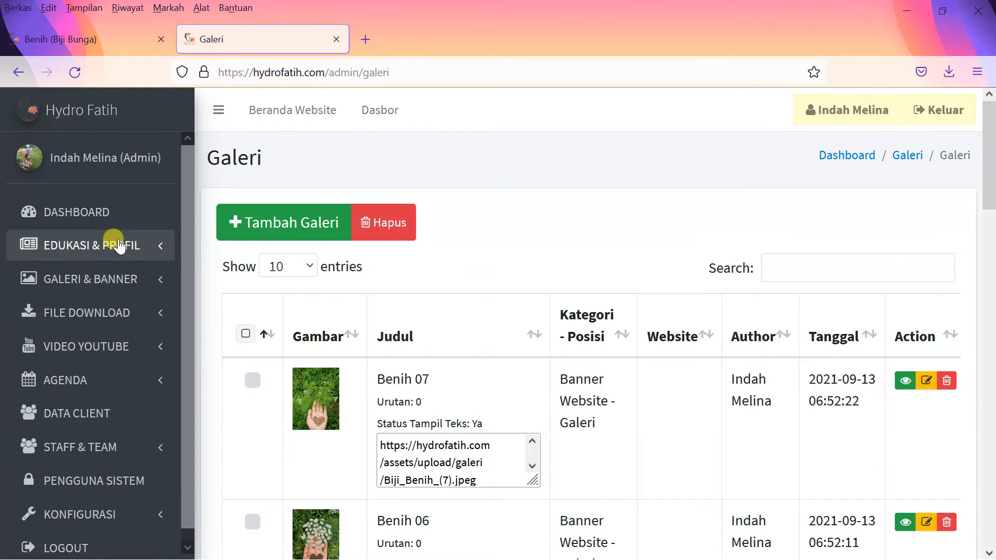
click(122, 246)
click(124, 278)
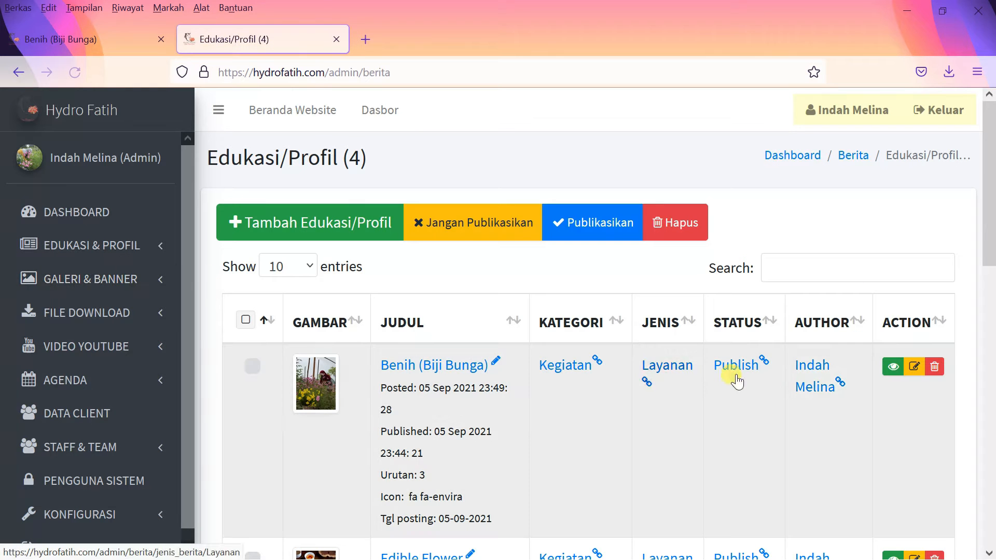
click(914, 367)
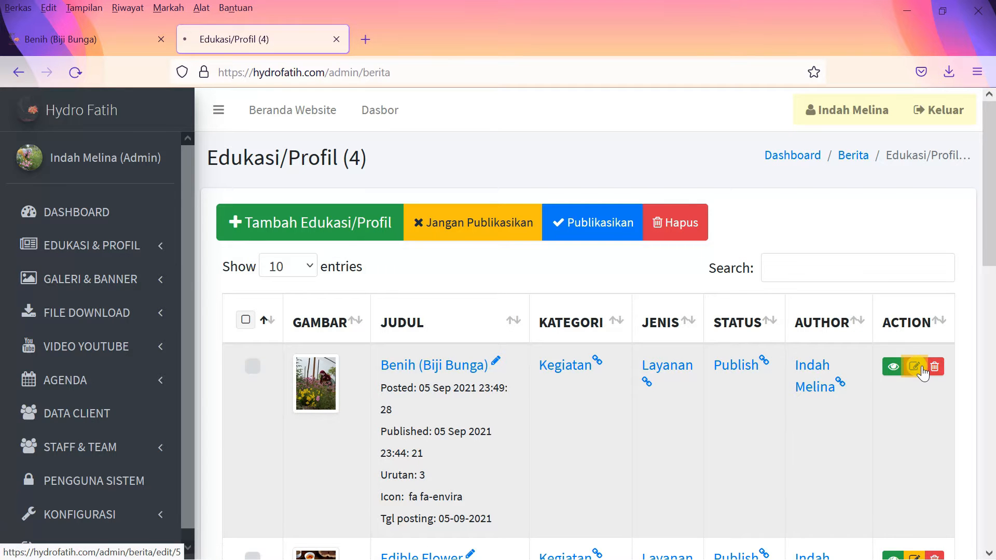
scroll(615, 381, down, 5)
scroll(591, 394, down, 5)
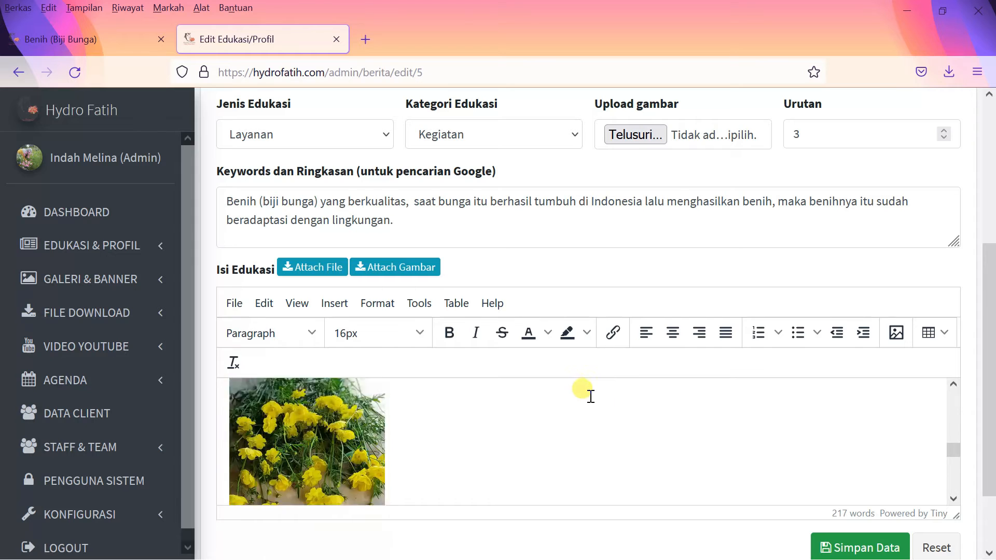
scroll(580, 401, up, 3)
drag(990, 342, 989, 396)
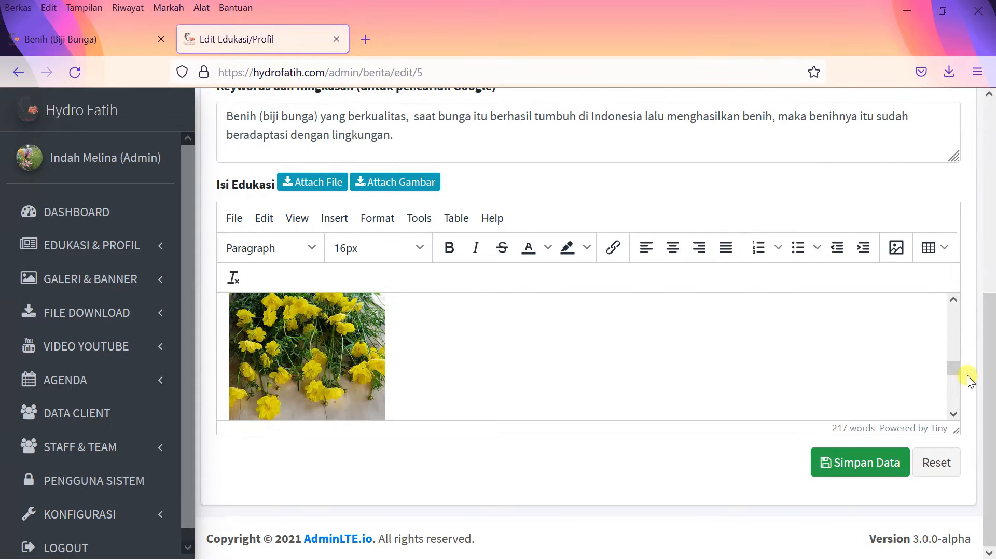
drag(953, 363, 953, 324)
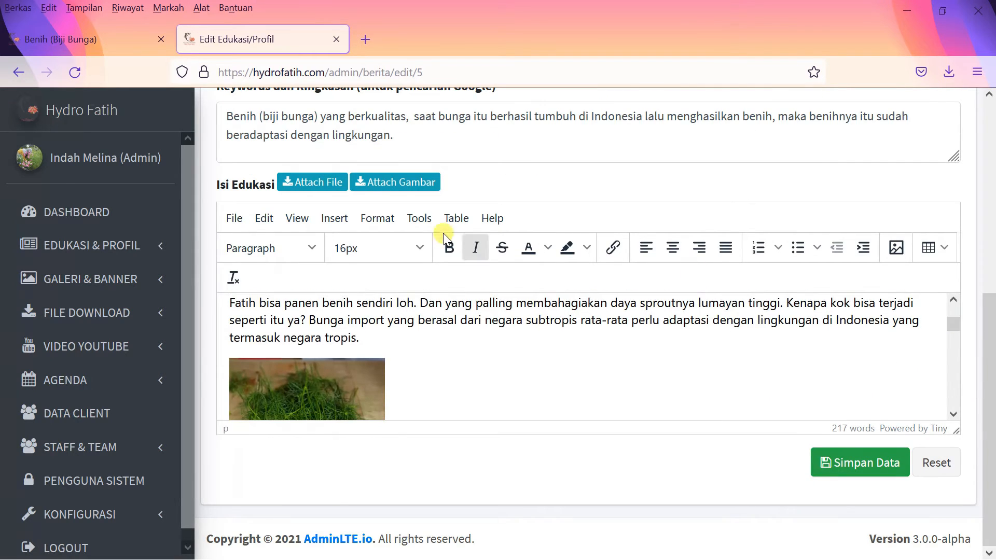
Step: Copy the Biji_Benih_(7).jpeg link from the attachable gallery images and compare the file numbering of the other Benih image links
click(413, 188)
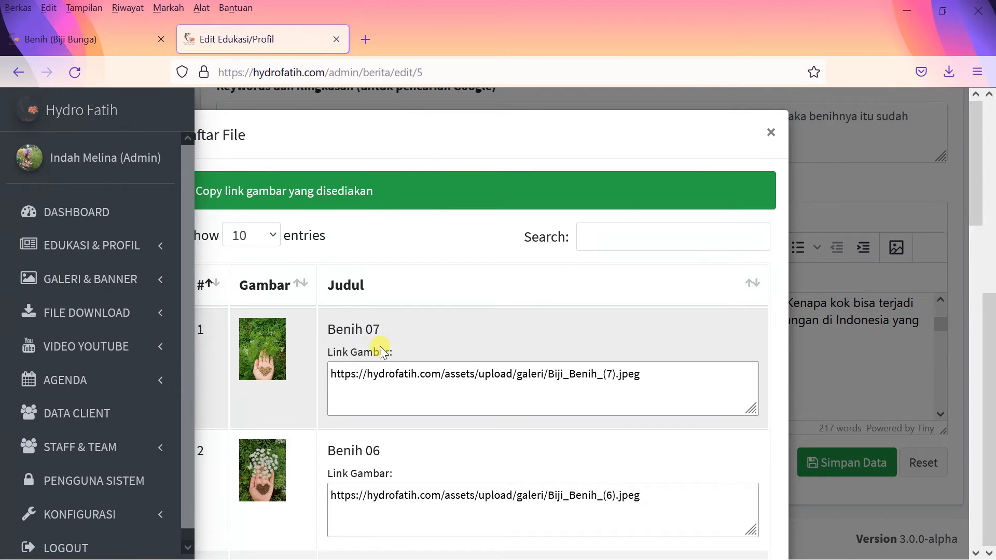
drag(648, 373, 332, 373)
key(ctrl+c)
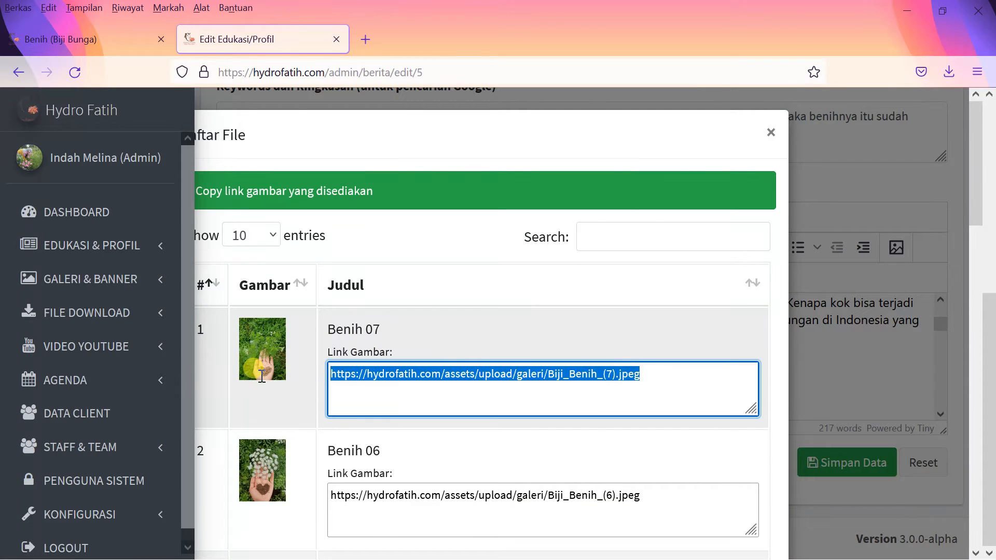
scroll(450, 381, down, 5)
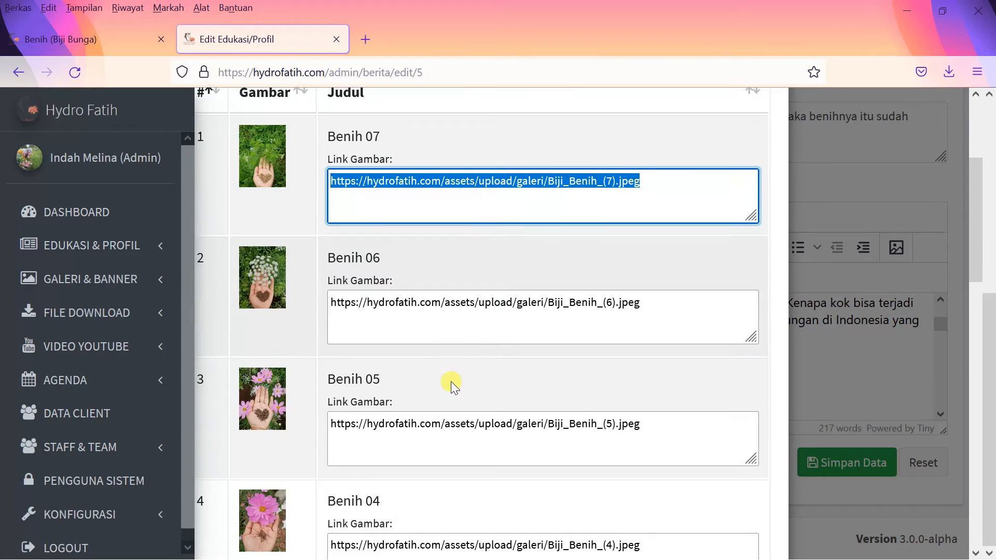
scroll(404, 415, down, 3)
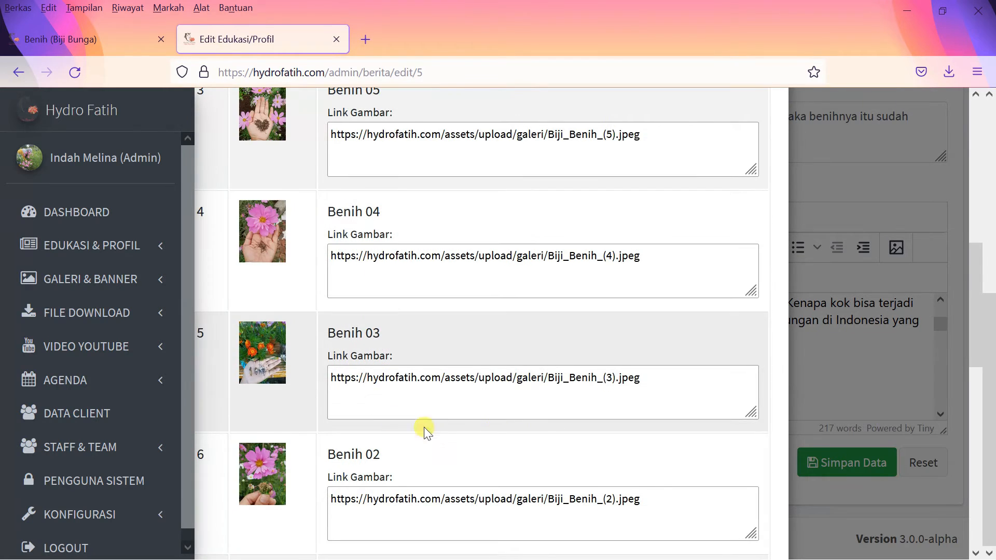
click(611, 382)
click(612, 494)
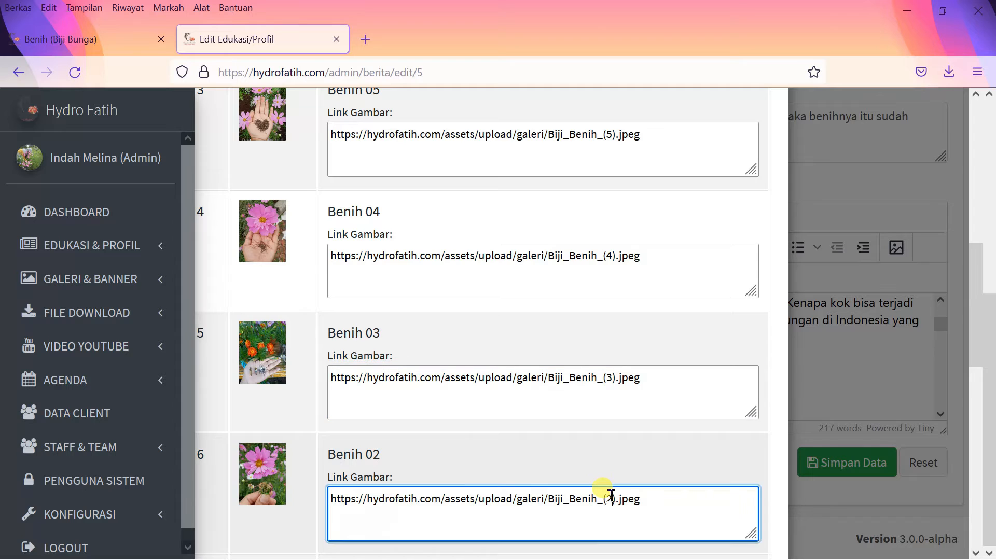
Step: Check the remaining Benih image links in the attachable gallery list down to the last one, then close the list
scroll(615, 503, down, 3)
scroll(616, 508, down, 2)
drag(648, 345, 332, 288)
scroll(344, 329, up, 10)
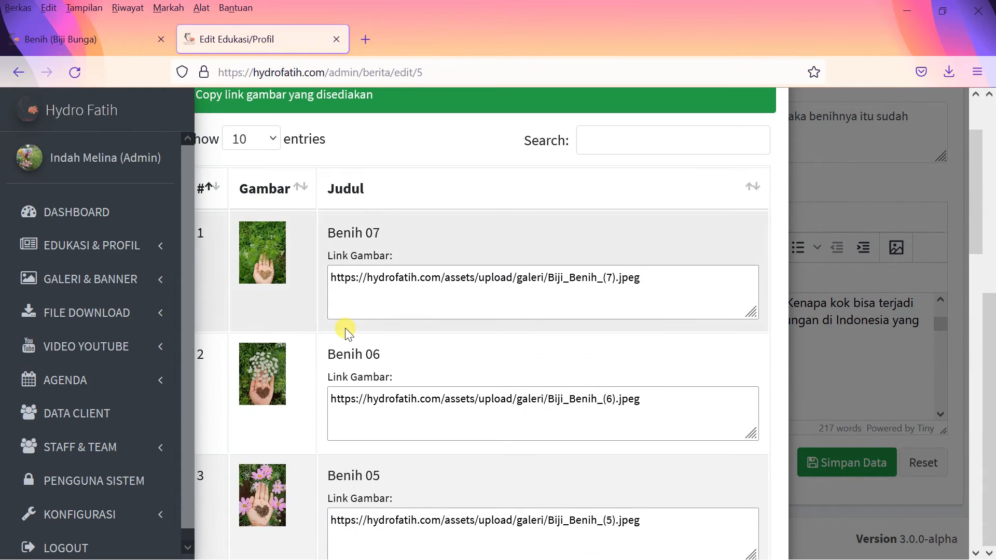
scroll(761, 165, up, 2)
click(769, 134)
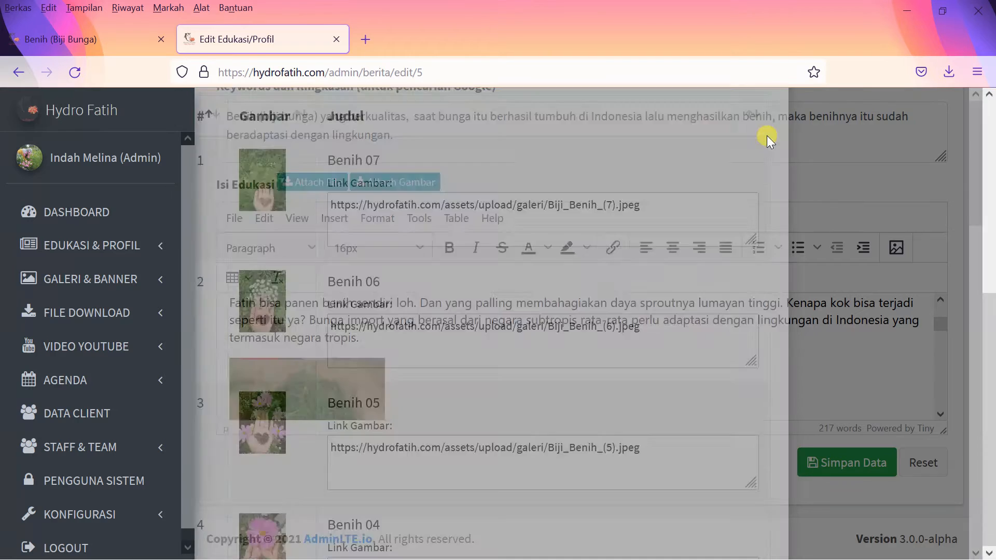
Step: Open the HTML source code of the article body and locate the row that holds the two images
scroll(363, 339, down, 2)
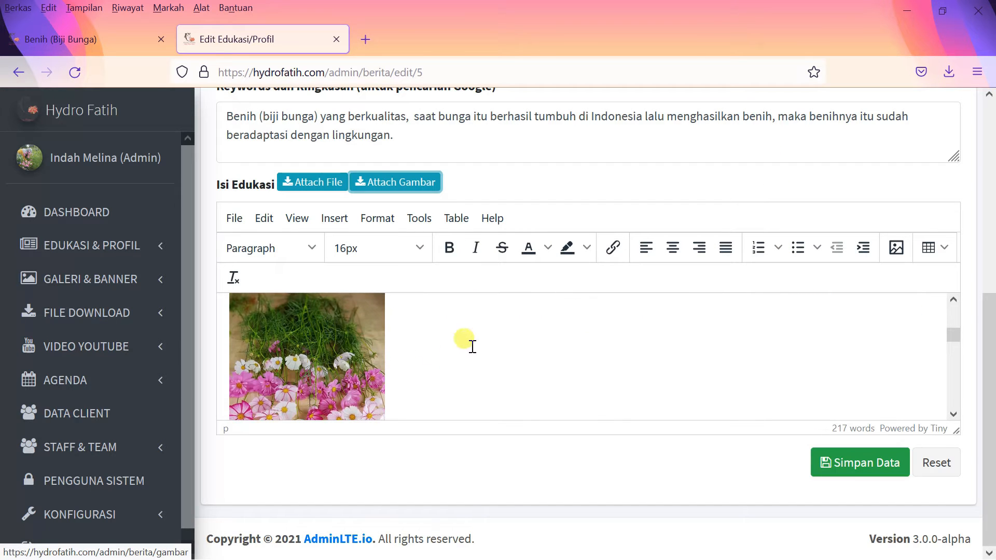
scroll(467, 353, up, 5)
scroll(449, 355, down, 2)
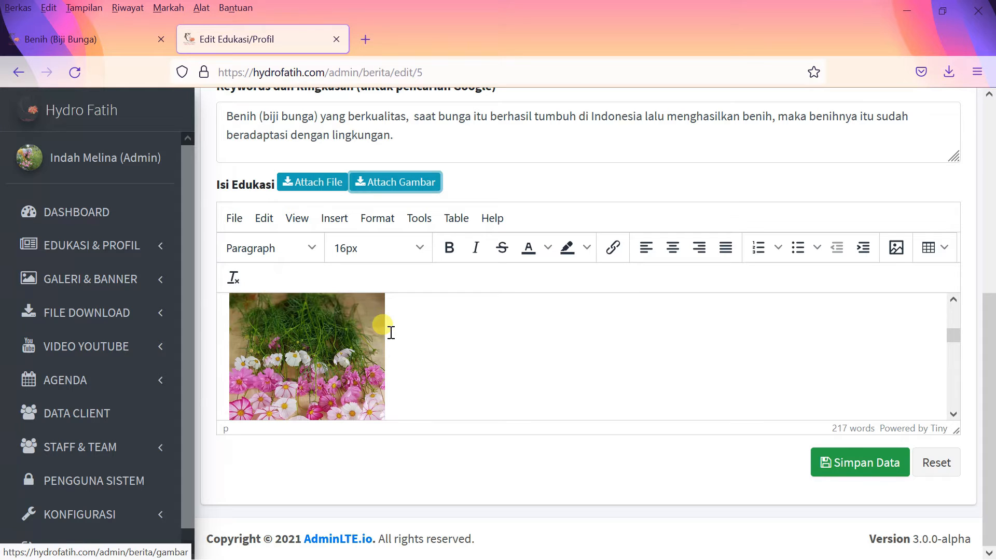
scroll(391, 333, down, 3)
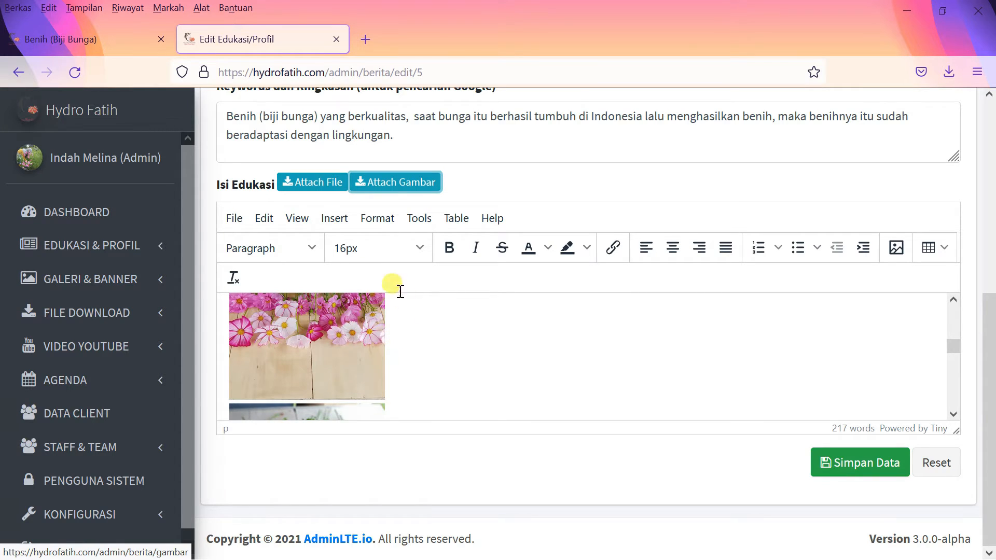
scroll(341, 343, up, 2)
click(297, 219)
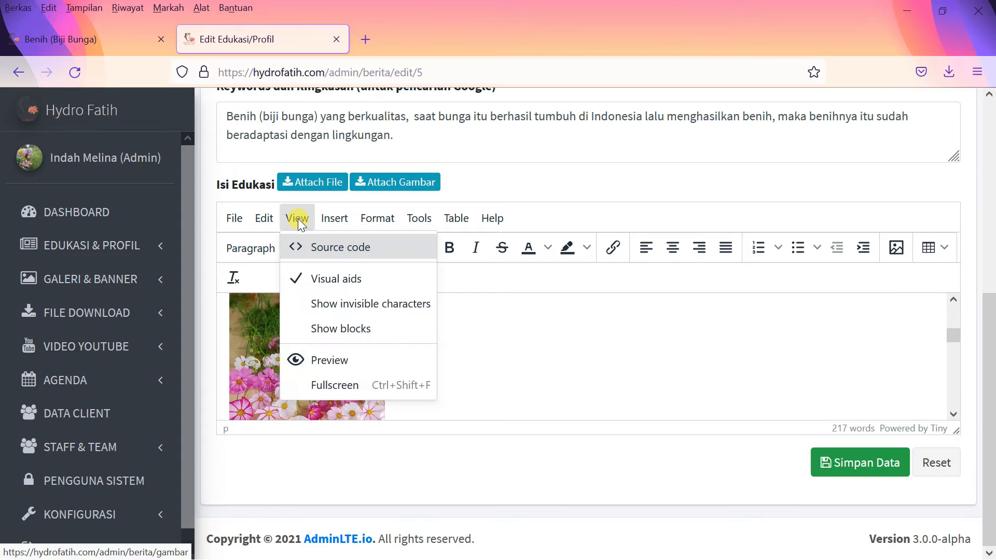
click(309, 252)
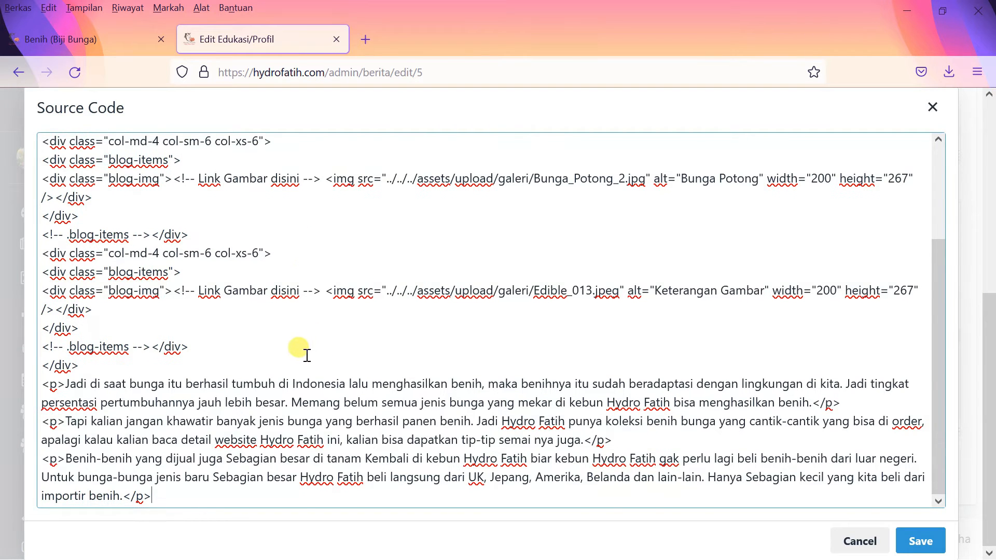
scroll(259, 337, up, 2)
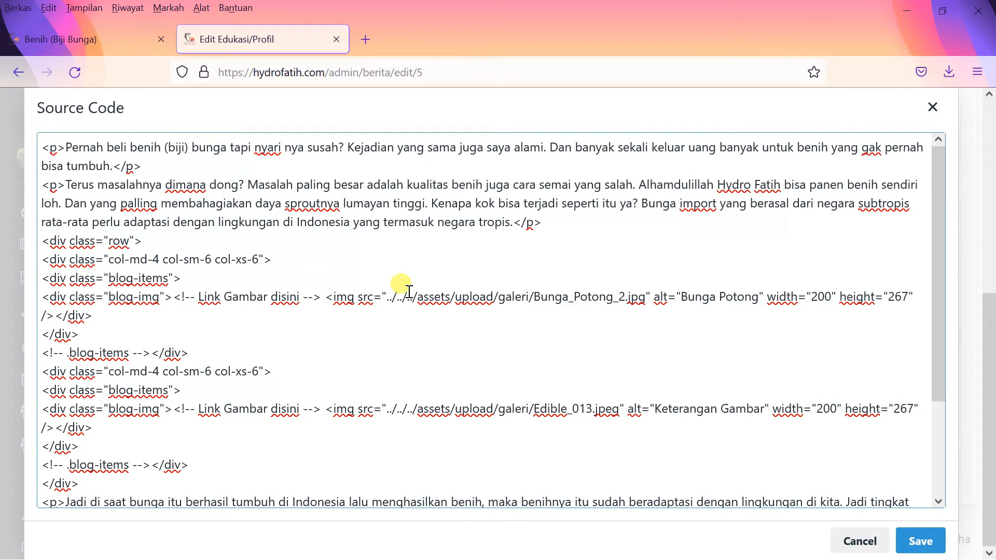
drag(387, 297, 642, 297)
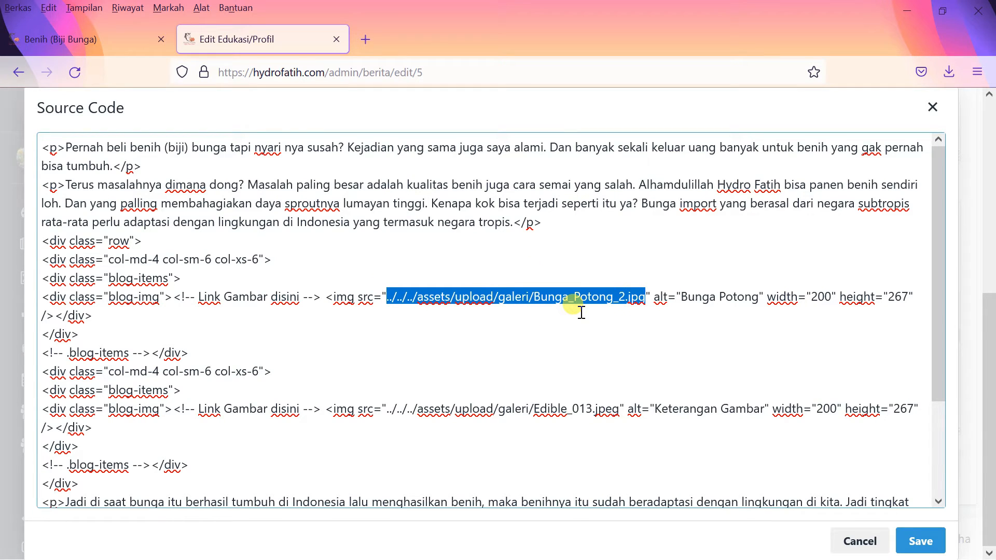
key(ctrl+v)
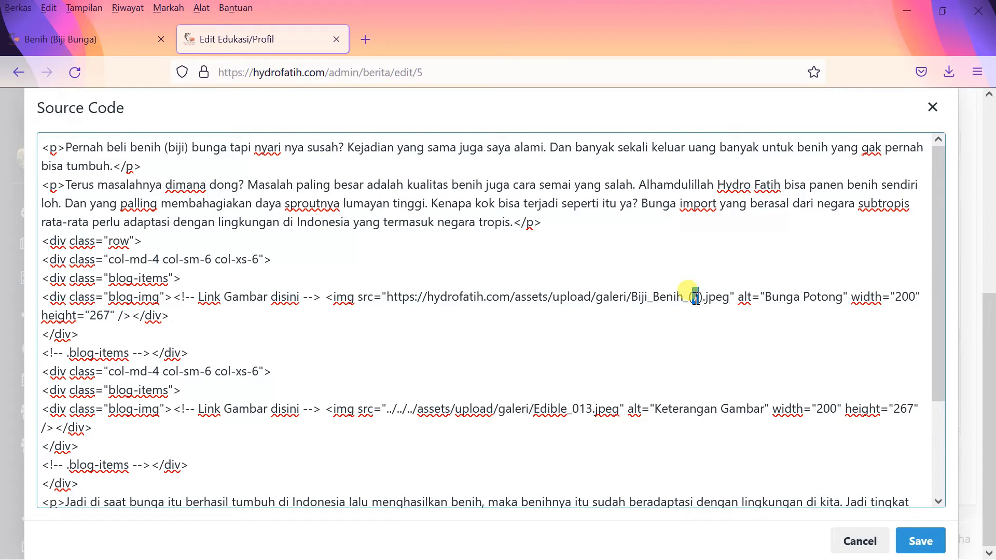
text(1)
drag(765, 295, 838, 300)
text(Benih)
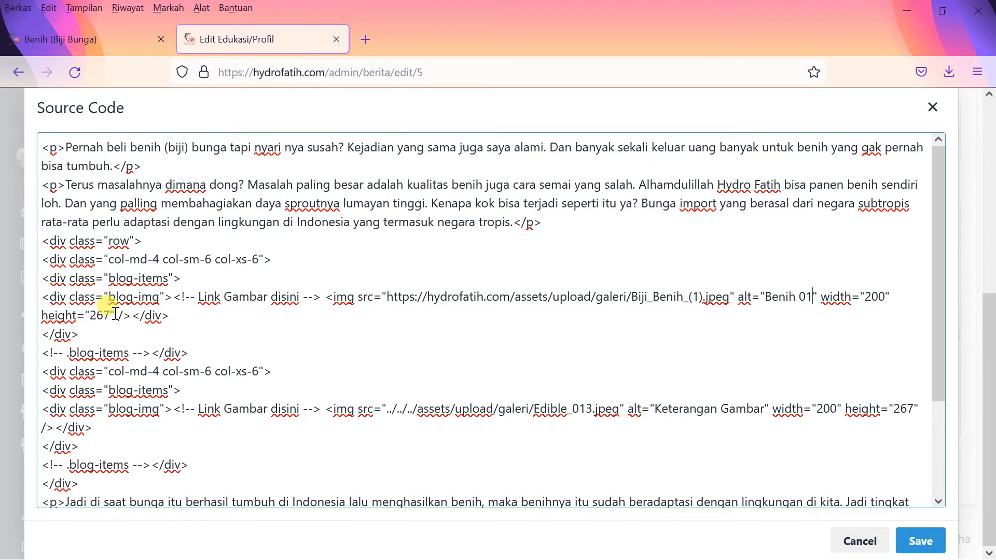
drag(115, 314, 833, 301)
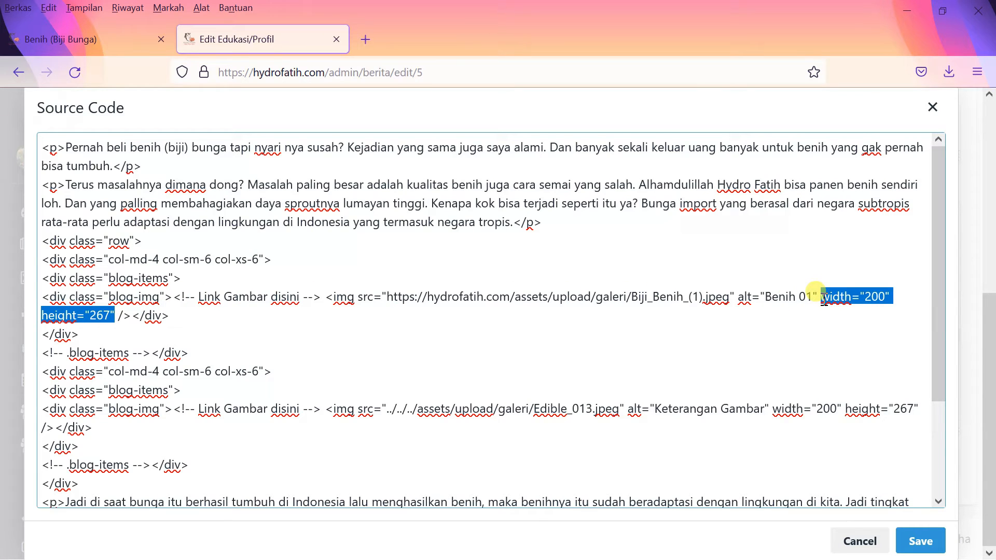
key(BackSpace)
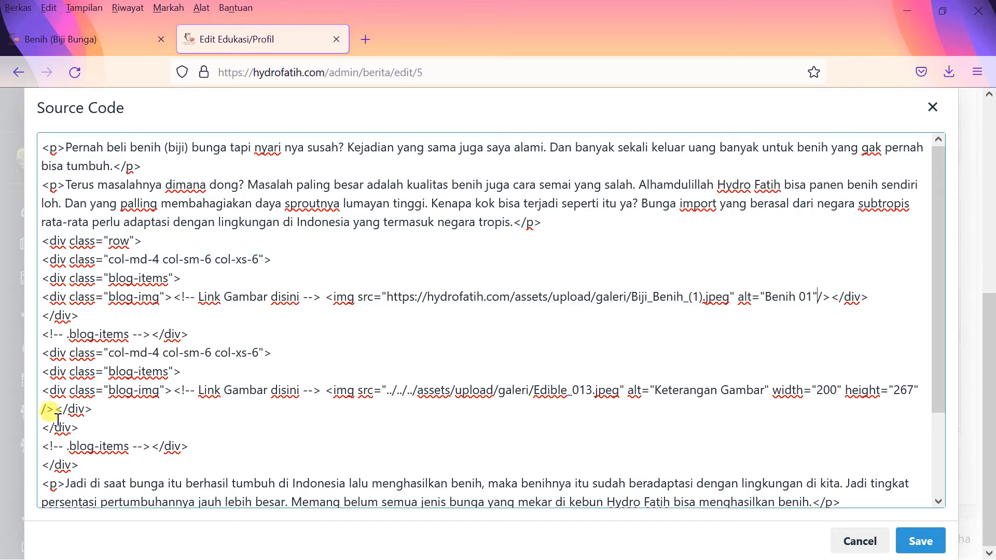
Step: Delete the code from the first blog-items comment through the Edible_013.jpeg image div
drag(98, 410, 30, 338)
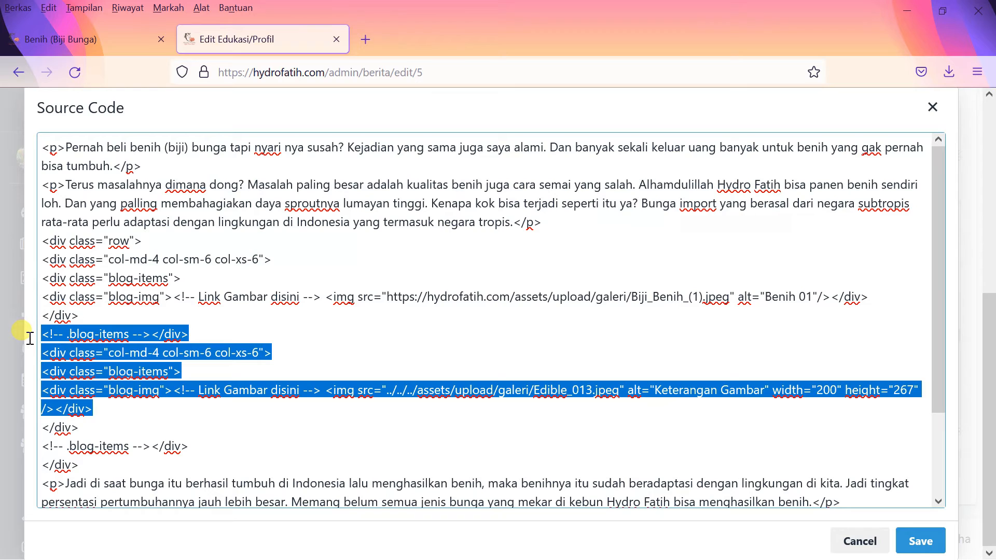
click(180, 334)
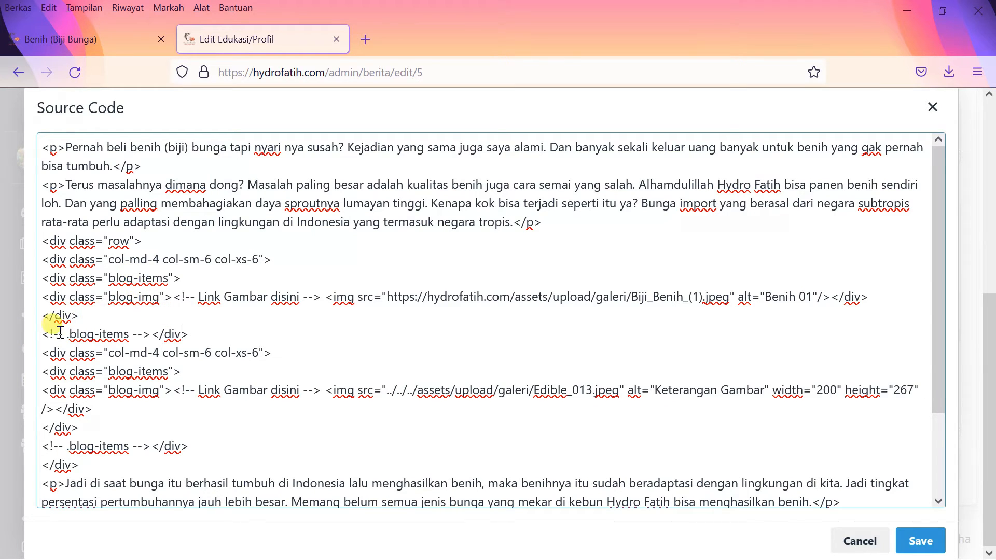
drag(42, 334, 182, 338)
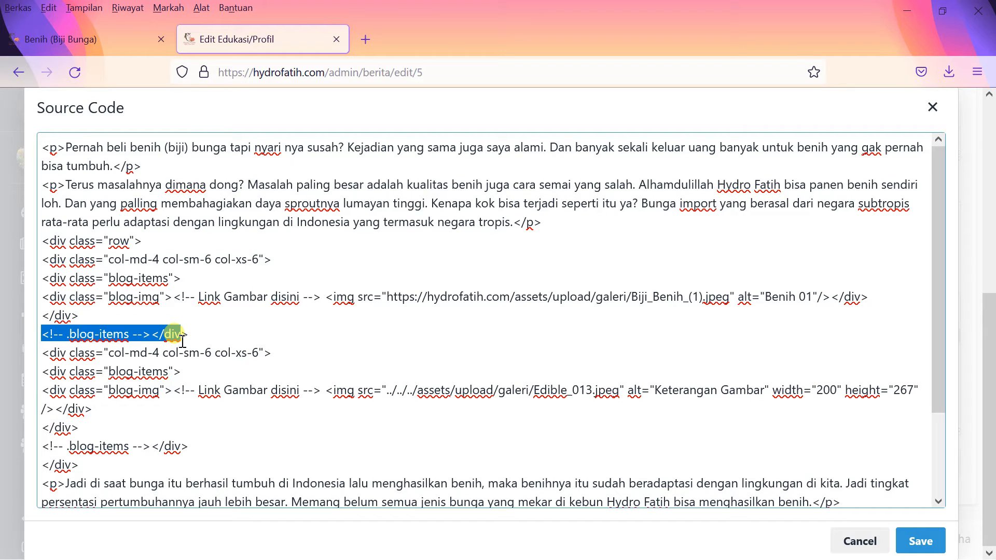
drag(183, 339, 180, 403)
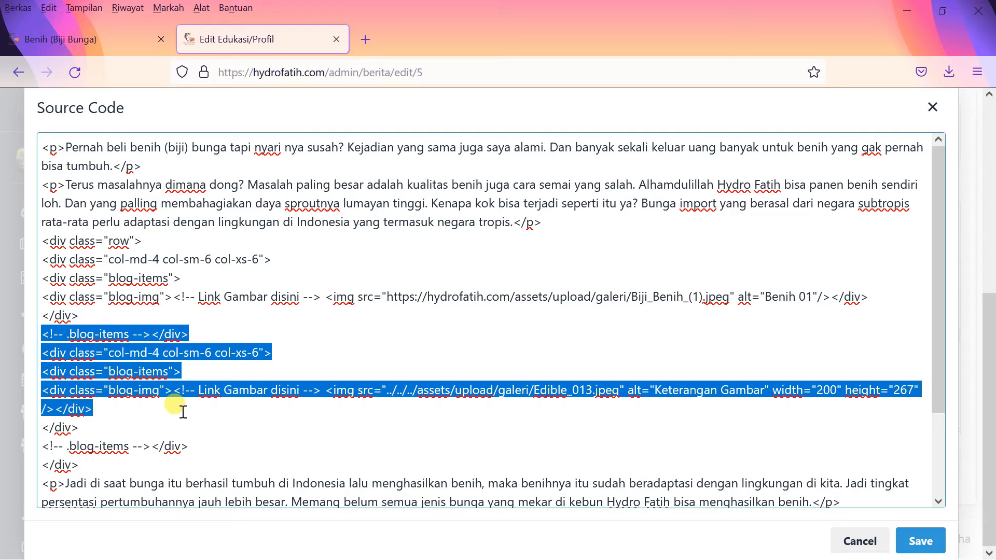
key(BackSpace)
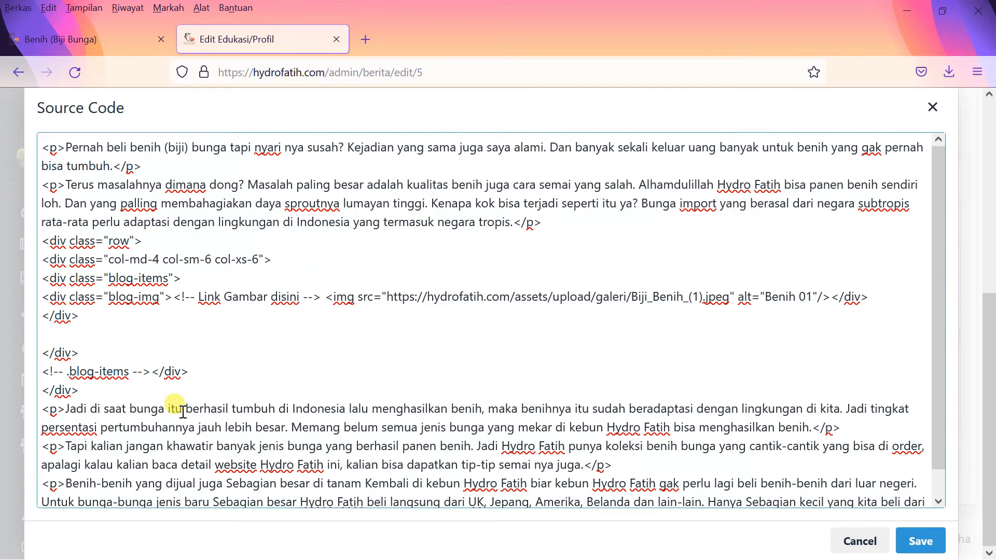
Step: Add a blank line after the opening row div and remove the leftover blog-items comment line and the gap between the column's closing divs
click(152, 241)
key(Return)
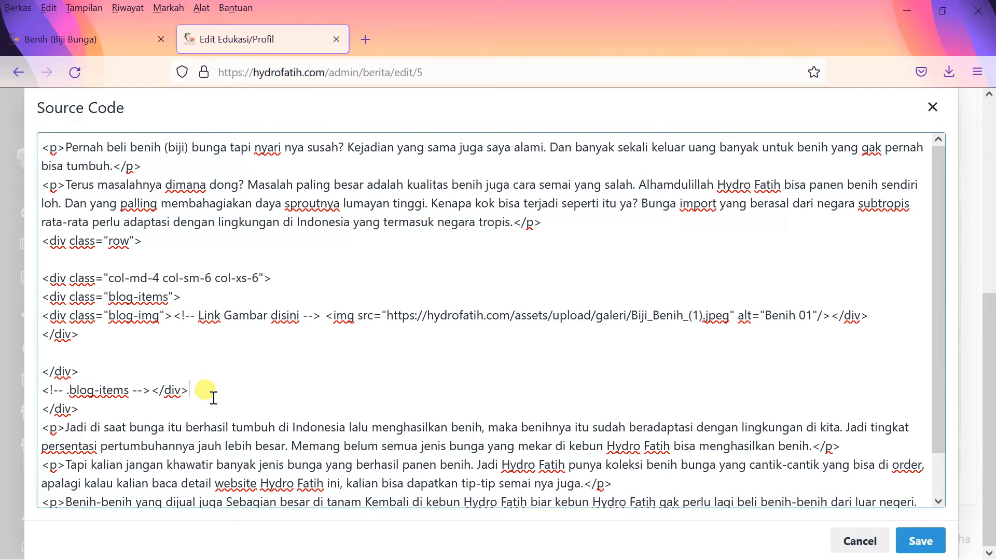
key(Return)
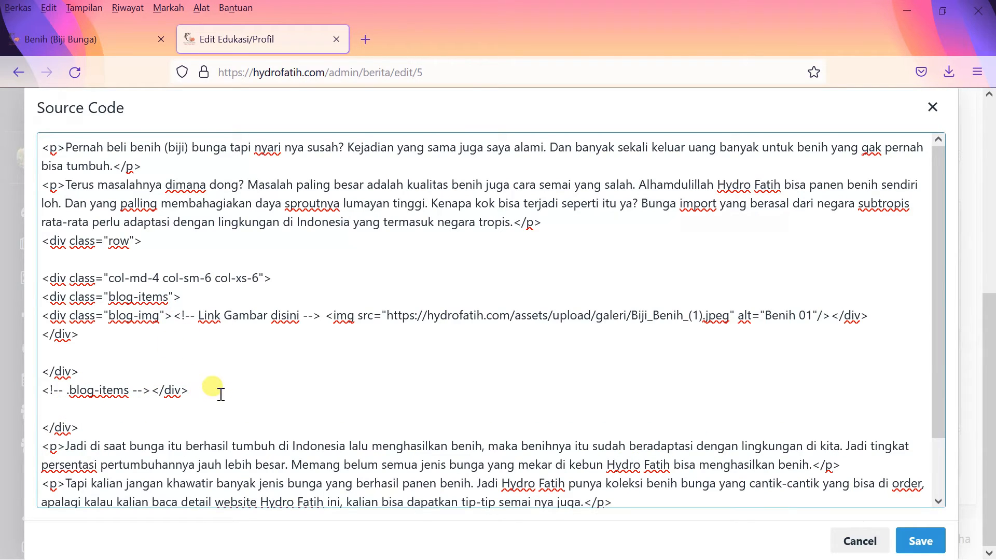
drag(200, 390, 12, 388)
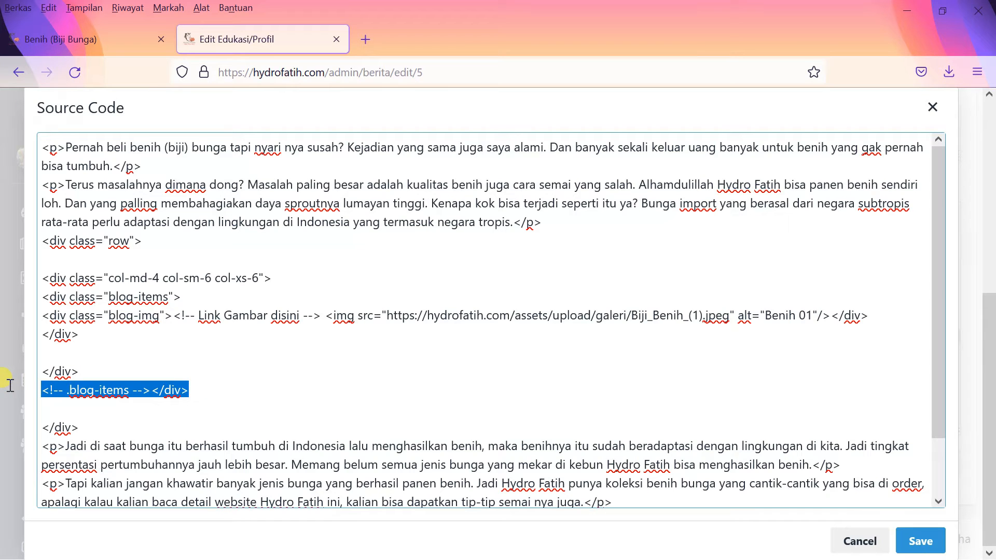
key(Delete)
key(Delete)
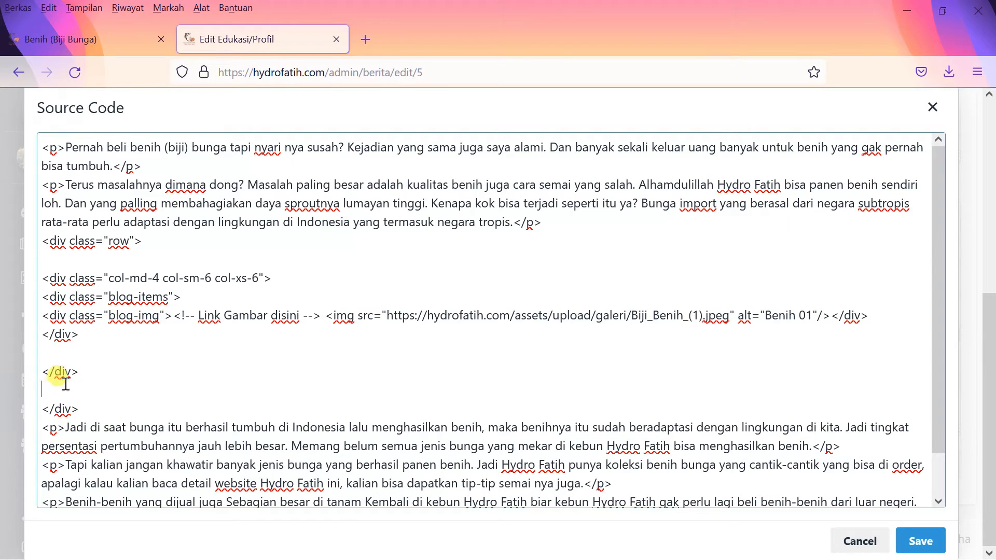
click(62, 347)
key(Delete)
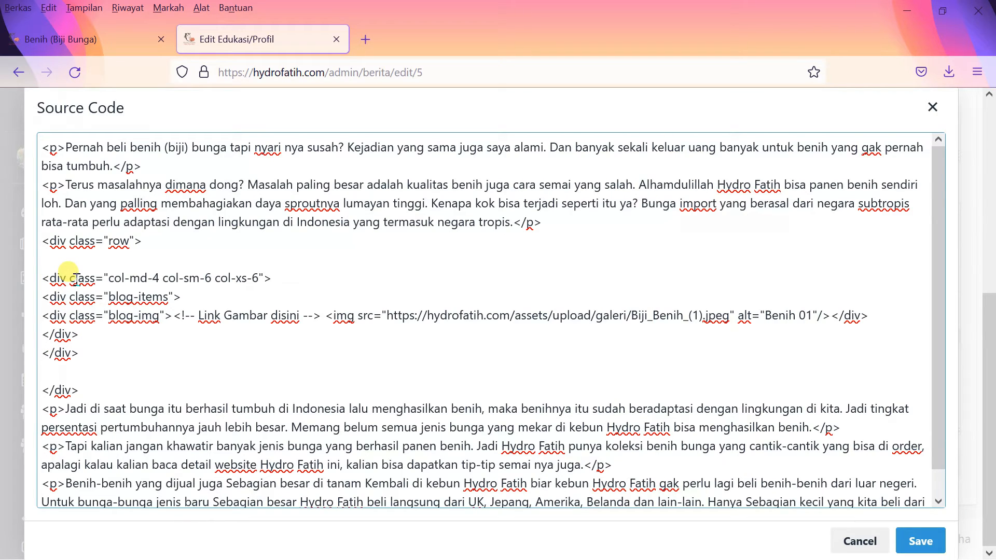
Step: Duplicate the Benih 01 column block below itself and change the copy to Biji_Benih_(2).jpeg with alt text Benih 02
click(43, 279)
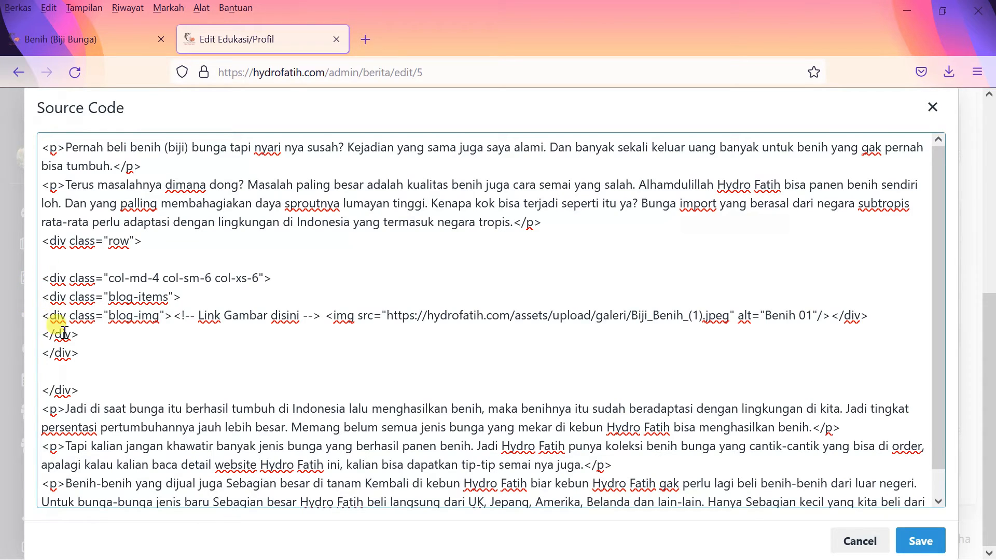
drag(78, 352, 42, 278)
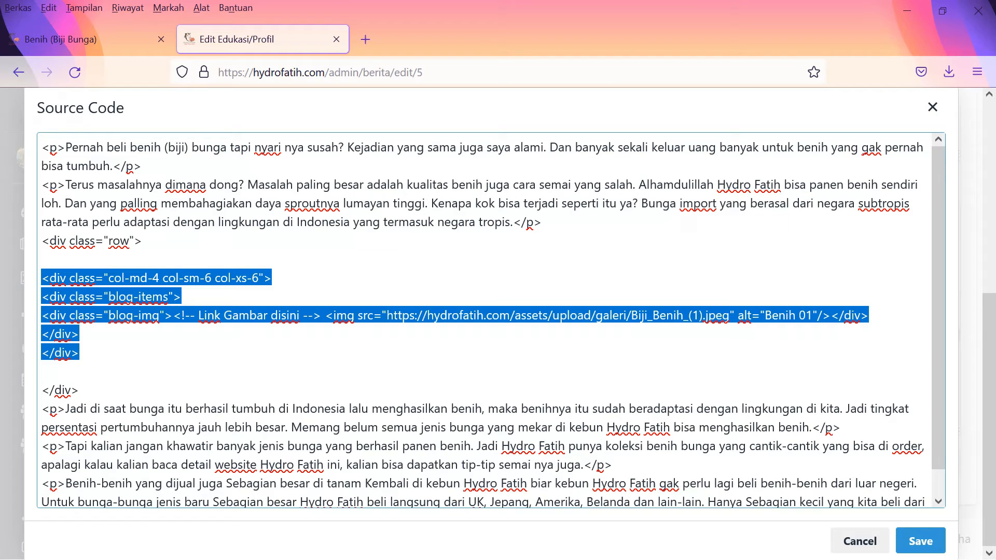
key(ctrl+c)
click(41, 371)
key(ctrl+v)
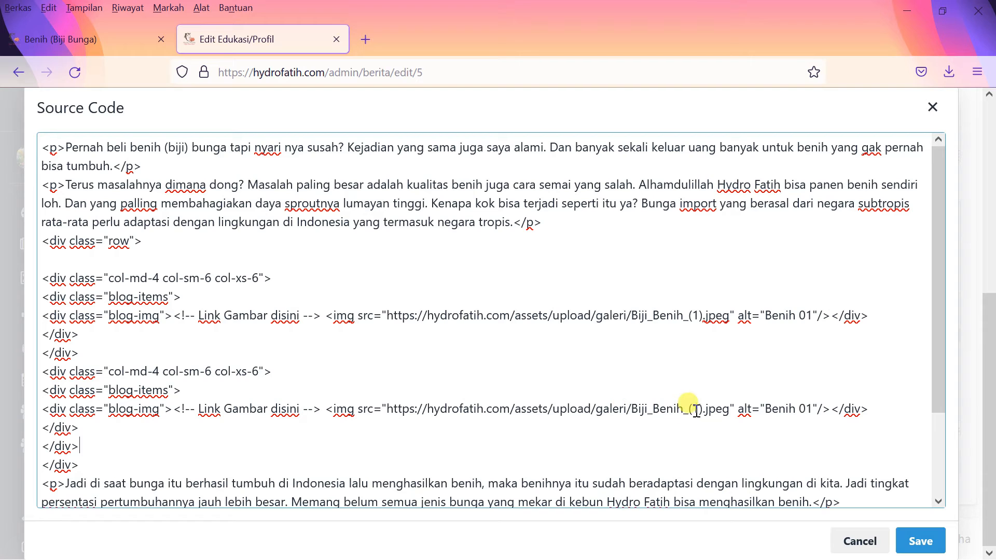
text(2)
text(2)
Step: Add a third column block below Benih 02, set off by blank lines, using Biji_Benih_(3).jpeg and alt text Benih 03
scroll(249, 402, down, 2)
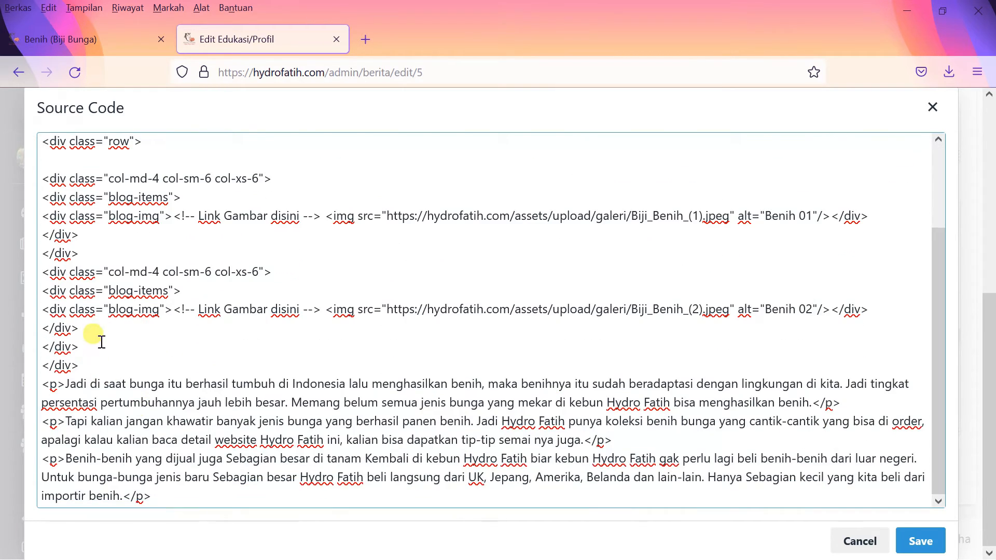
key(Return)
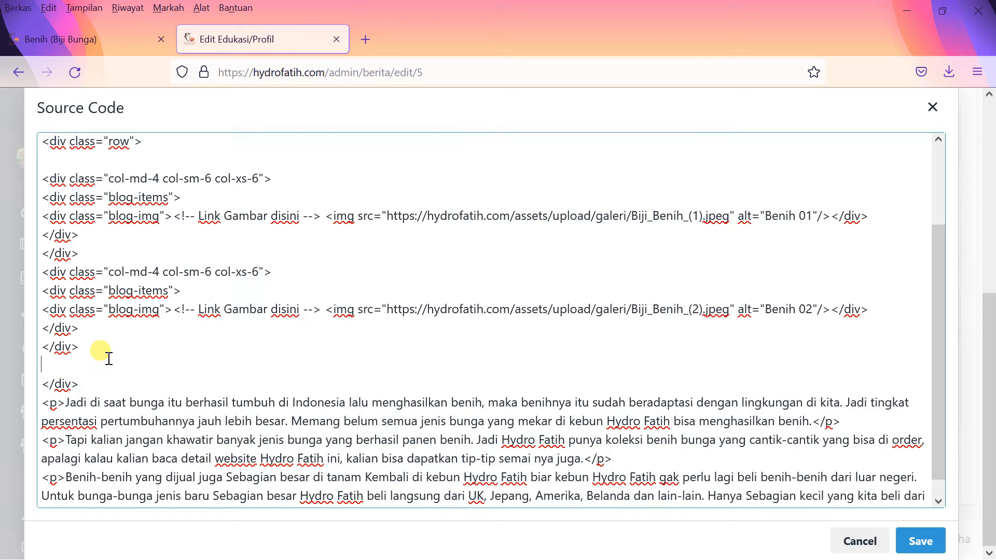
key(Return)
key(Return)
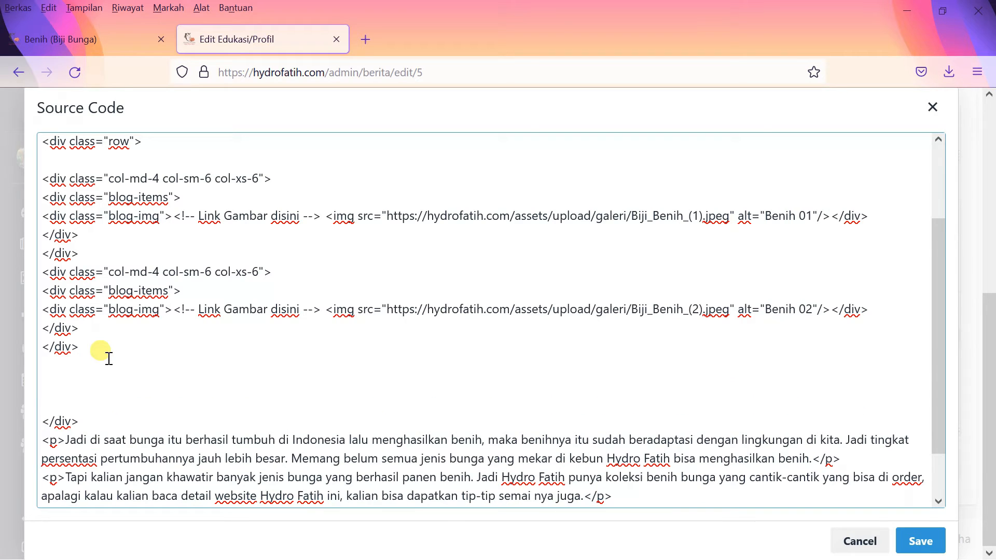
key(ctrl+v)
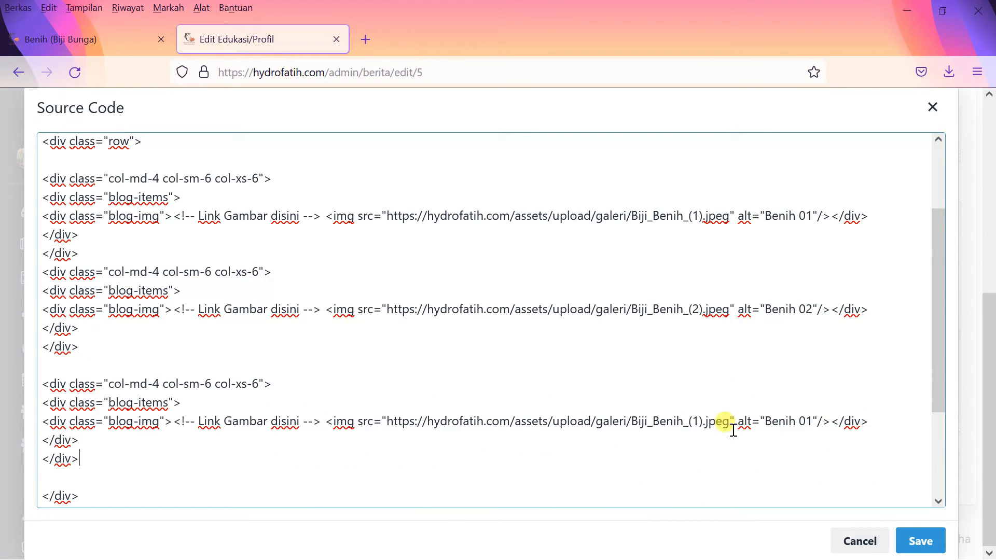
text(3)
text(3)
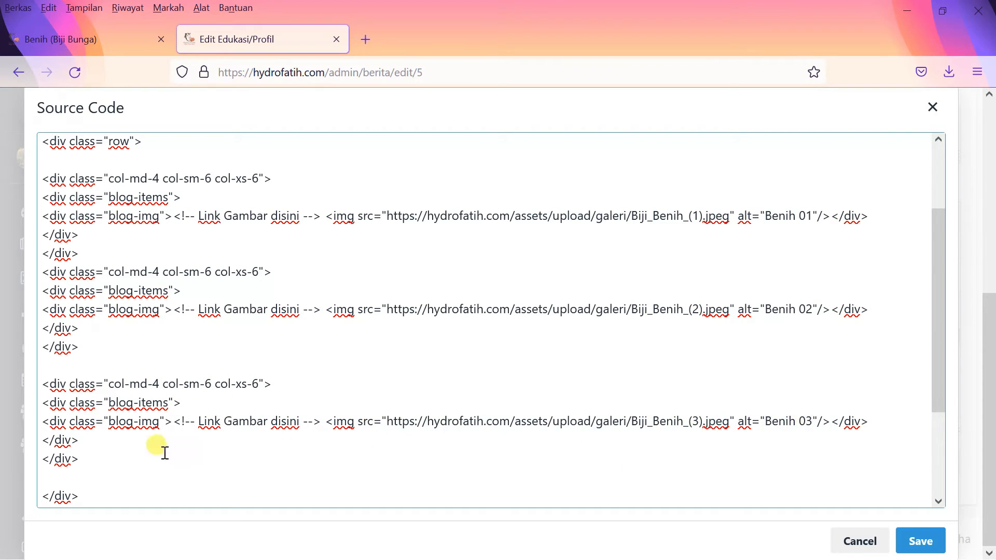
Step: Add a fourth column block below Benih 03 using Biji_Benih_(4).jpeg and alt text Benih 04
click(95, 460)
key(ctrl+v)
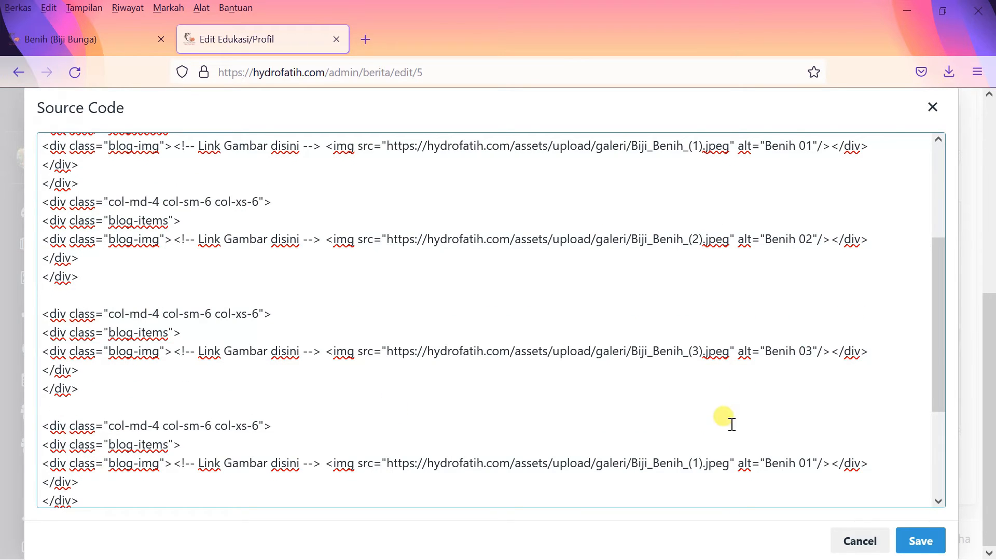
text(4)
Step: Add a fifth column block below Benih 04, set off by blank lines, using Biji_Benih_(5).jpeg and alt text Benih 05
scroll(123, 415, down, 3)
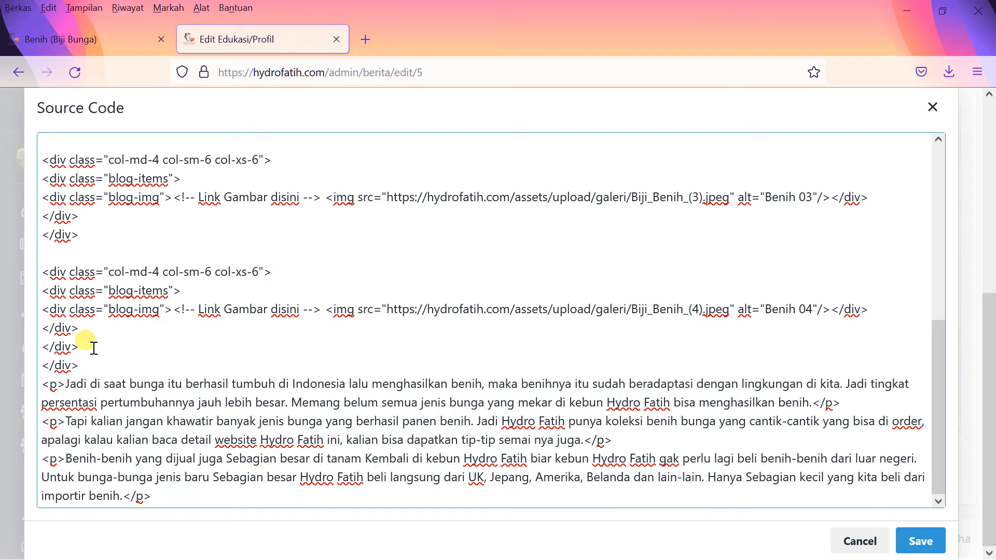
key(Return)
key(Return)
key(ctrl+v)
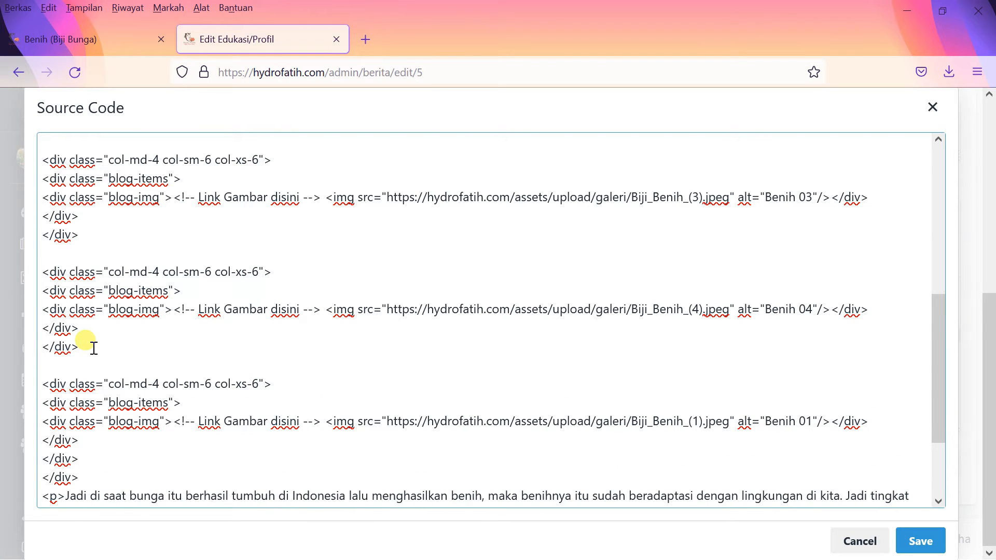
key(Return)
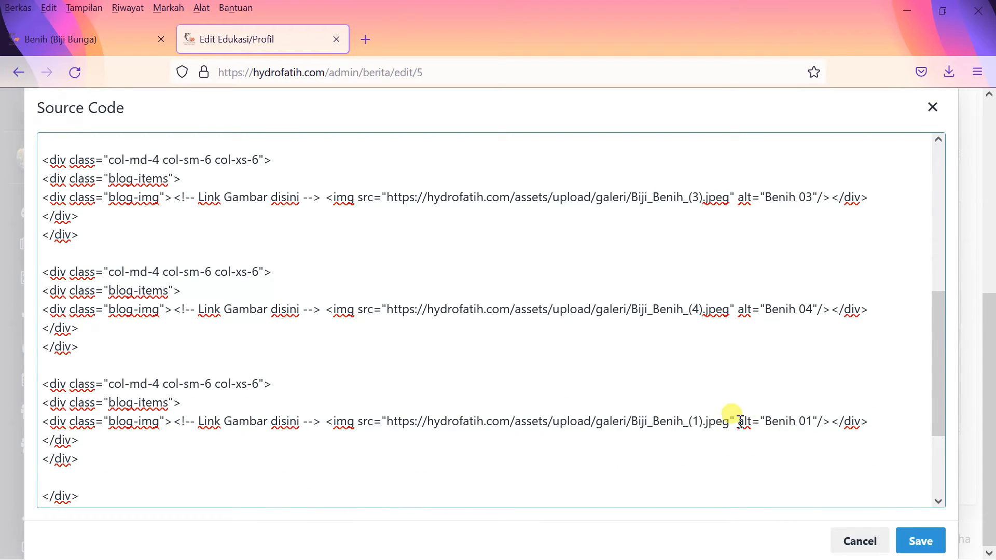
text(5)
text(5)
Step: Paste two more copies of the column block below Benih 05, separating them with blank lines inside the row
scroll(225, 451, down, 3)
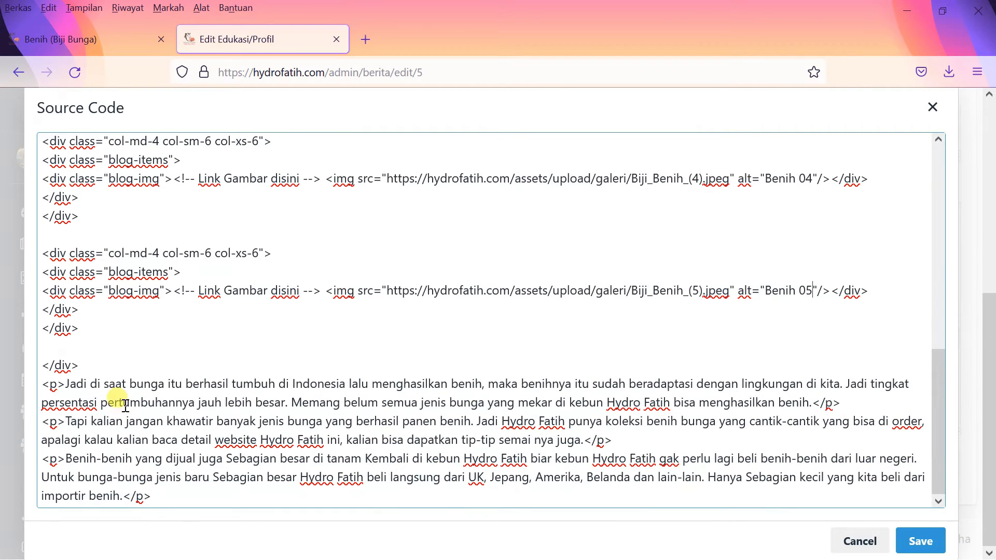
click(91, 332)
key(Return)
key(ctrl+v)
key(Return)
key(Return)
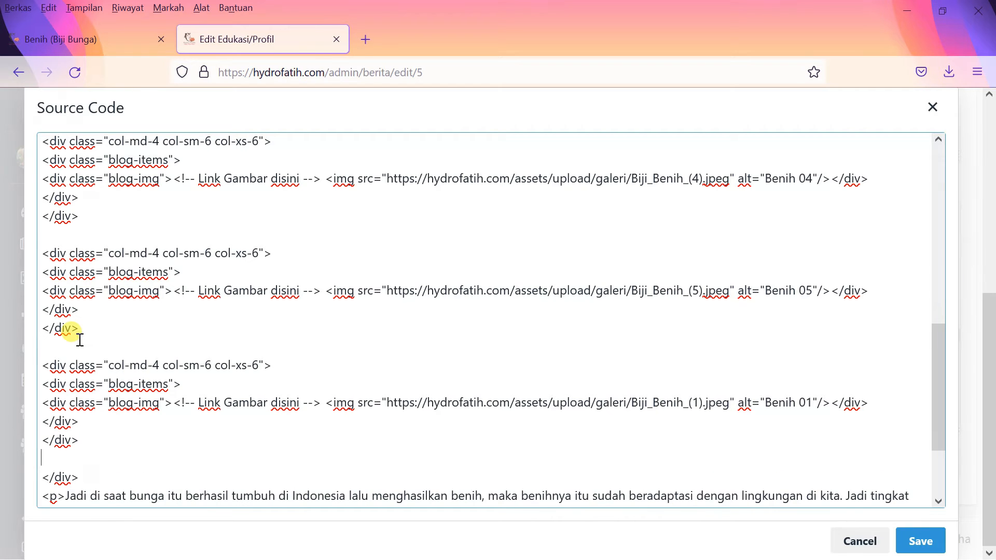
key(ctrl+v)
key(Return)
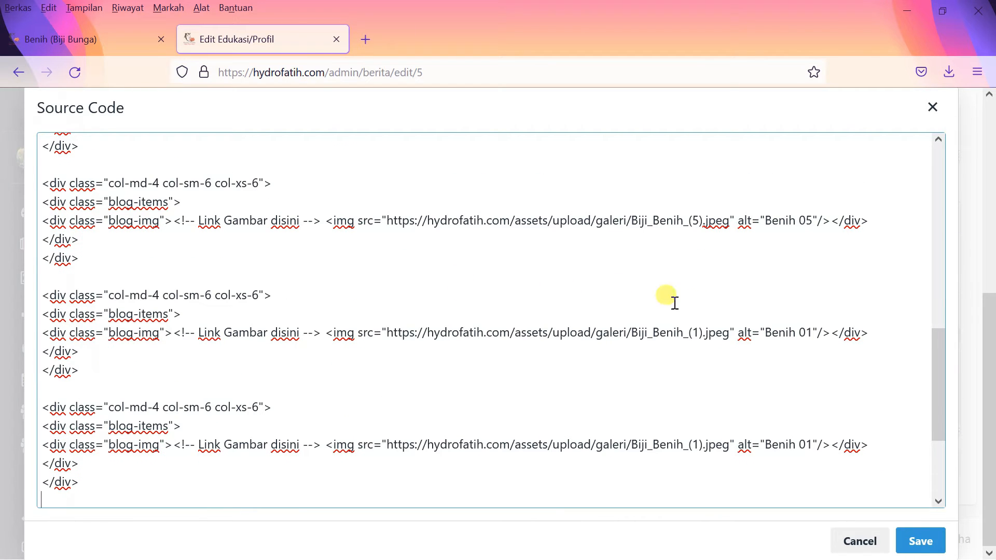
Step: Change the two pasted blocks to Biji_Benih_(6).jpeg with alt text Benih 06 and Biji_Benih_(7).jpeg with alt text Benih 07
text(6)
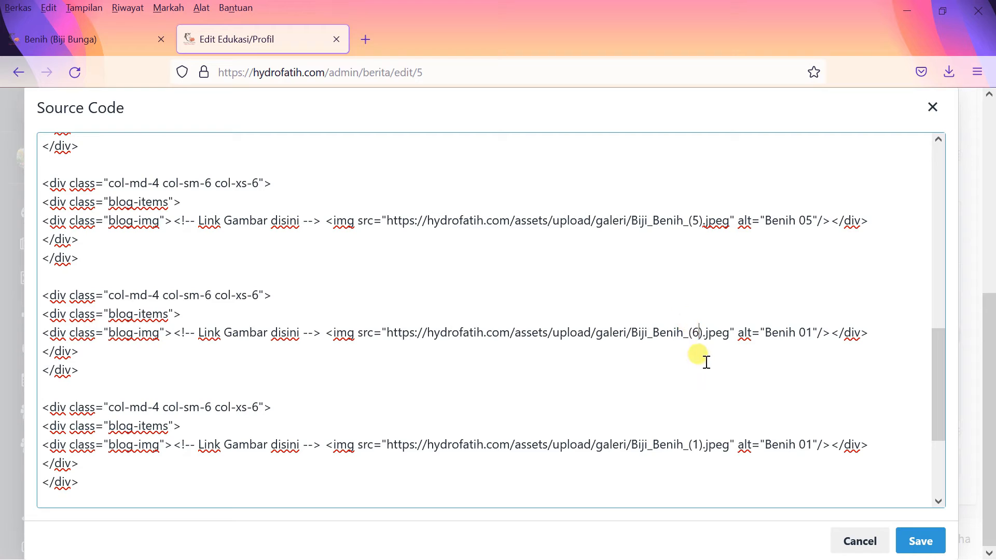
text(6)
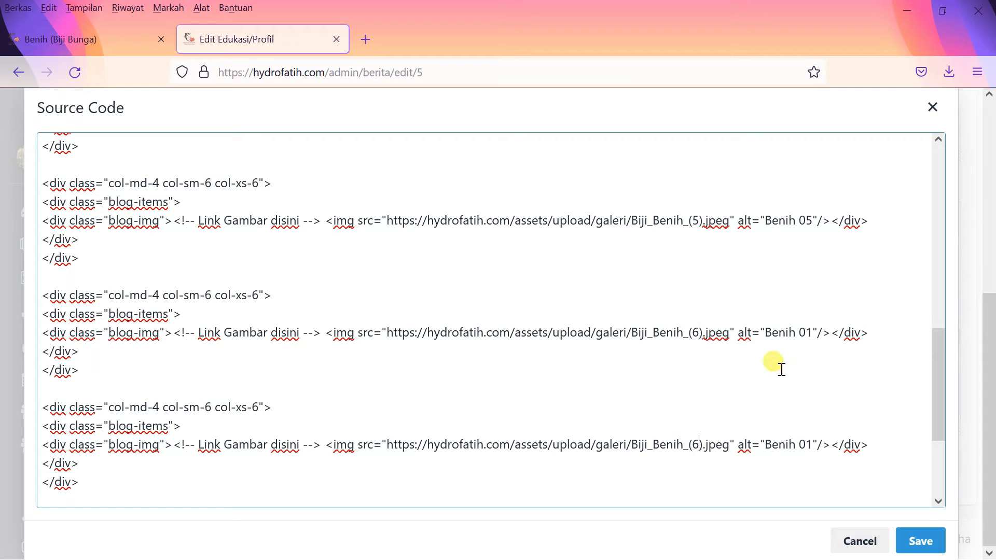
text(6)
drag(813, 444, 806, 445)
text(6)
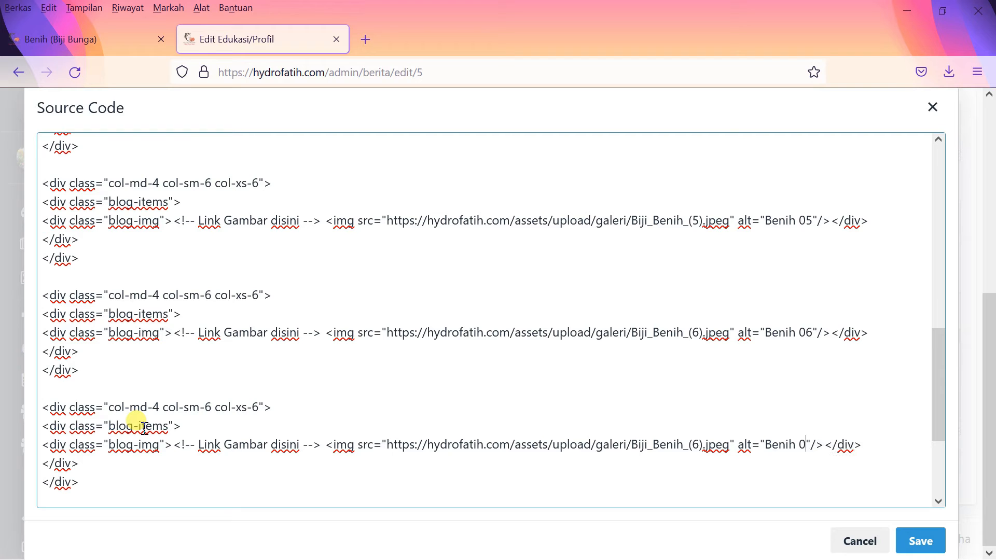
text(7)
Step: Save the edited source code and the article data
scroll(318, 371, up, 7)
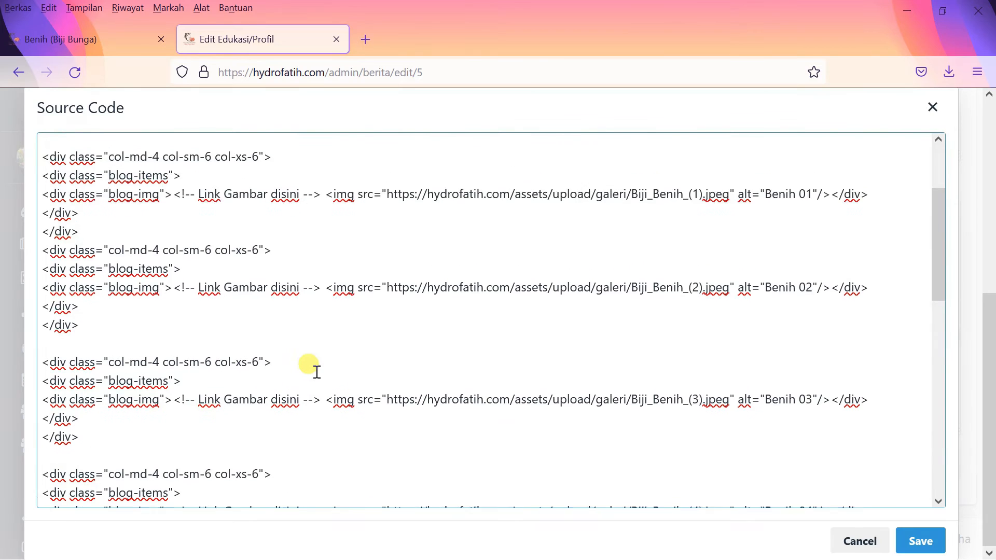
scroll(317, 372, up, 2)
scroll(317, 371, down, 7)
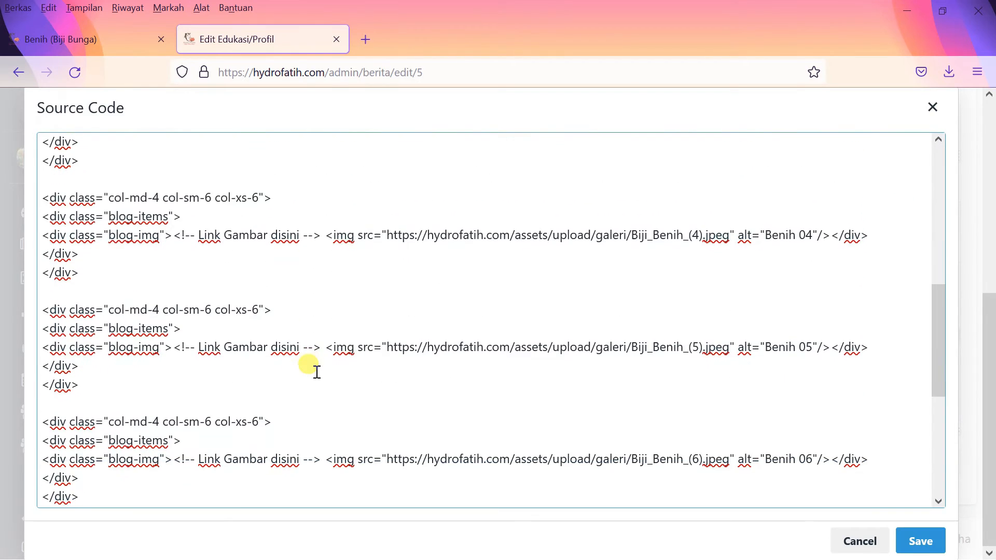
scroll(316, 371, up, 4)
scroll(317, 372, up, 5)
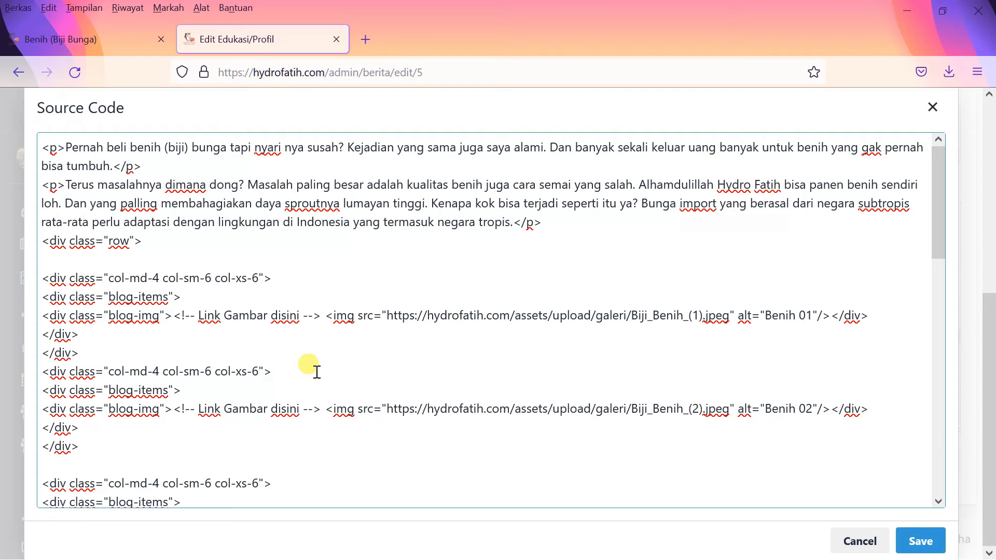
scroll(317, 371, down, 9)
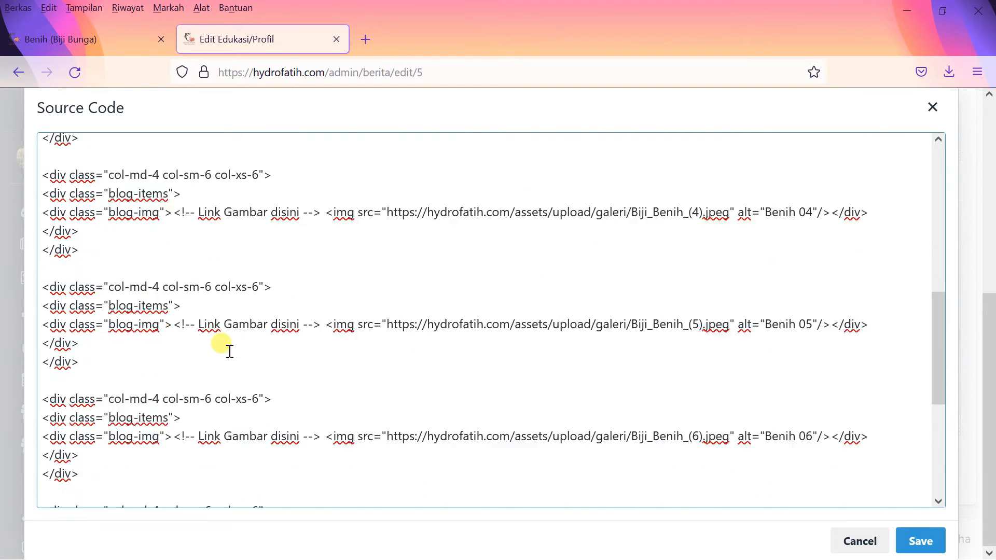
click(914, 541)
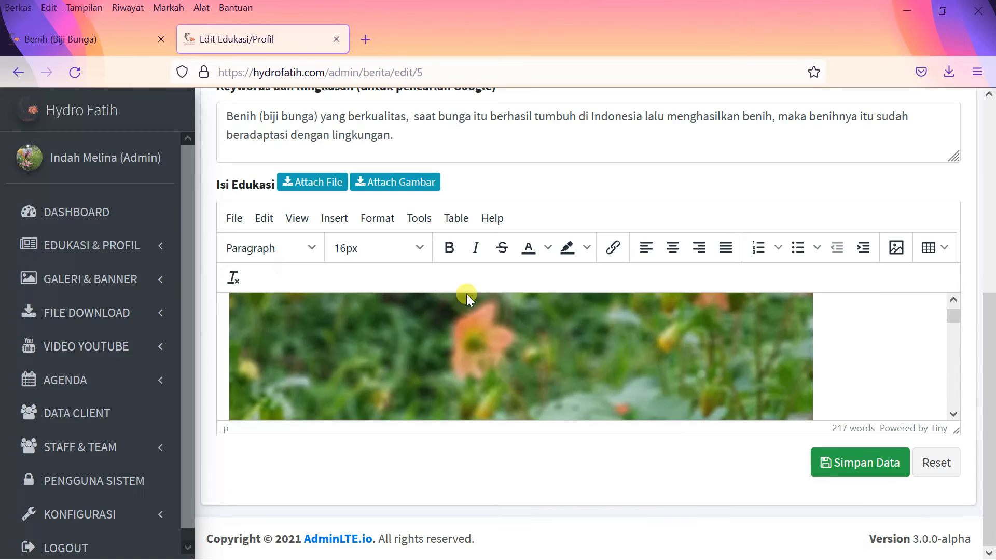
click(865, 463)
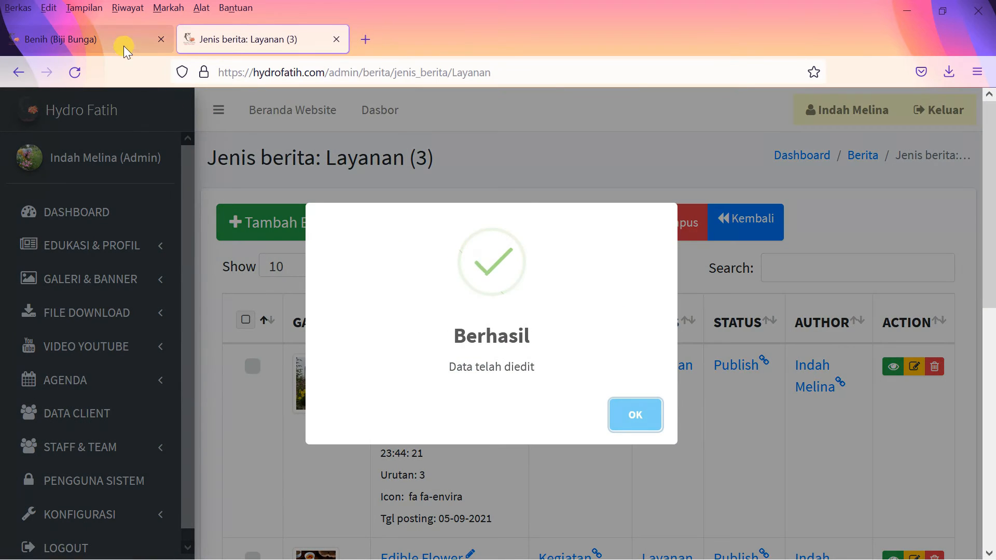
Step: Reload the public Benih (Biji Bunga) page and examine how the seed photos are laid out
click(124, 45)
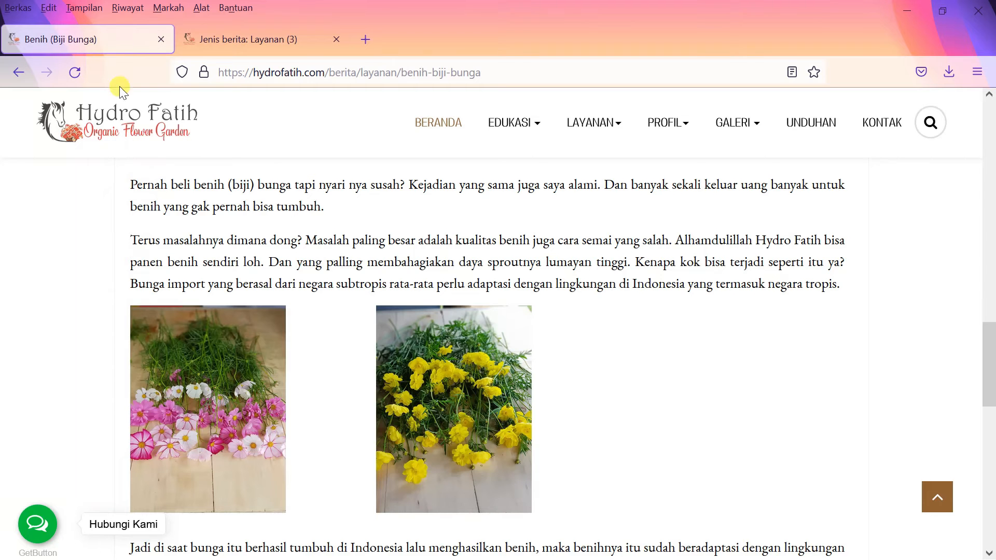
click(83, 77)
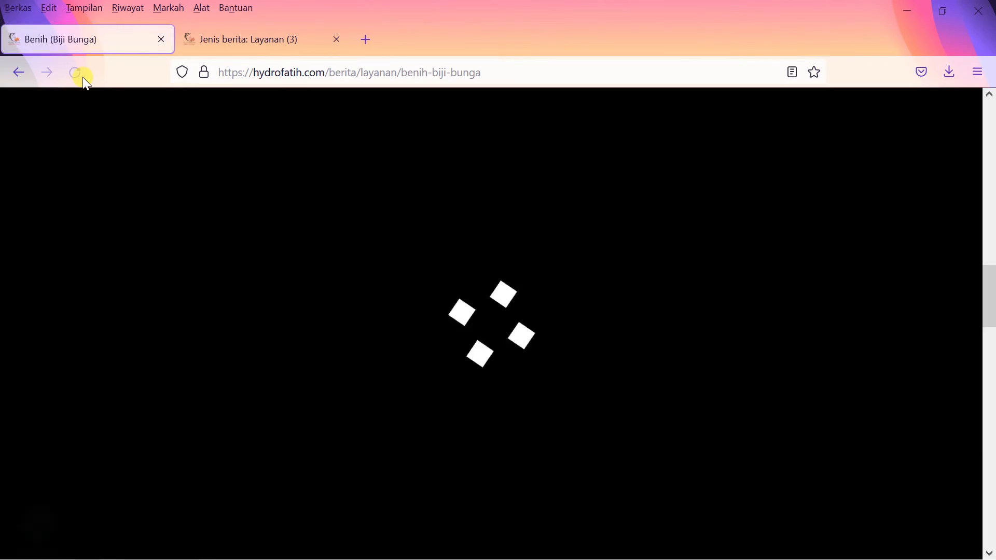
scroll(367, 306, down, 5)
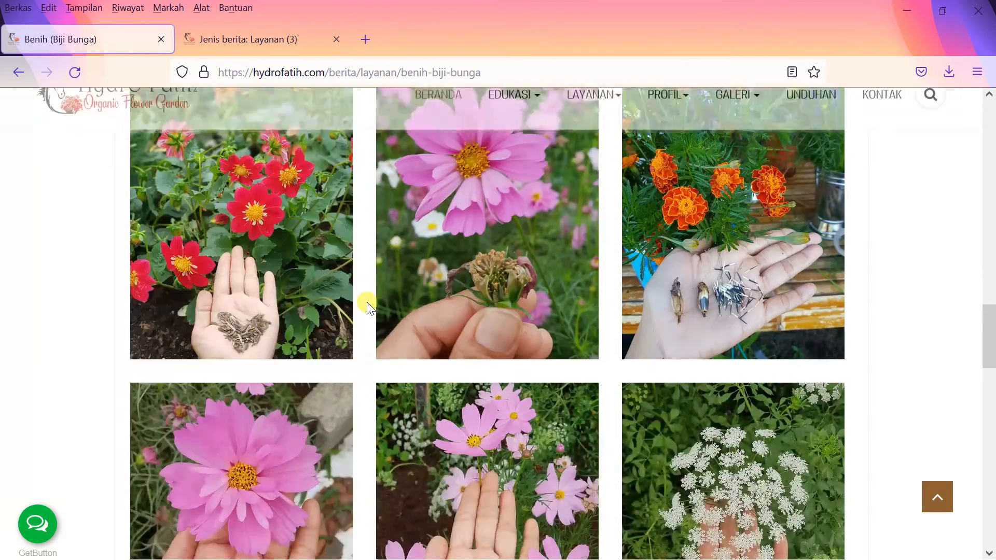
scroll(367, 306, down, 10)
scroll(269, 356, up, 11)
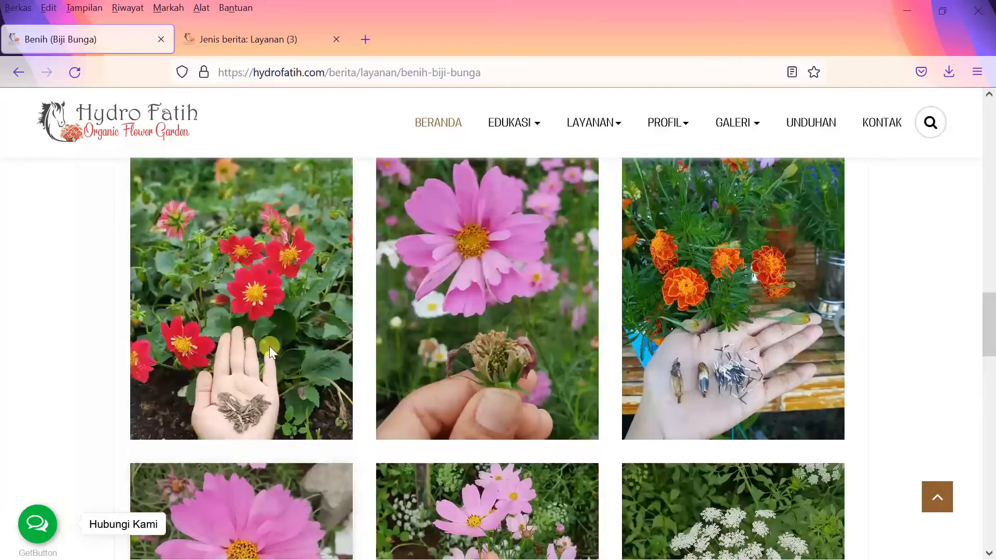
scroll(269, 346, up, 5)
scroll(294, 291, down, 3)
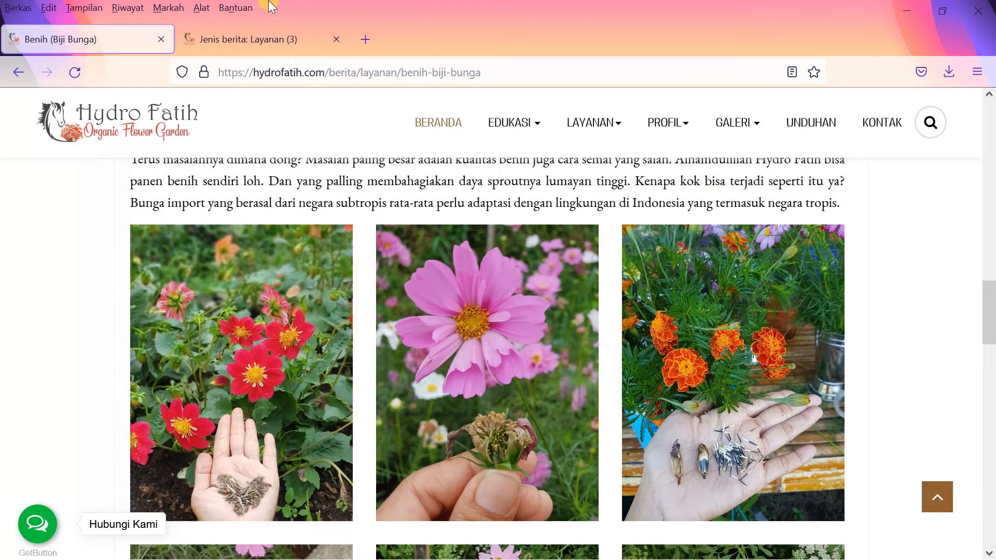
Step: Reopen the Benih (Biji Bunga) article for editing from the Layanan list and open its source code
click(257, 34)
click(625, 405)
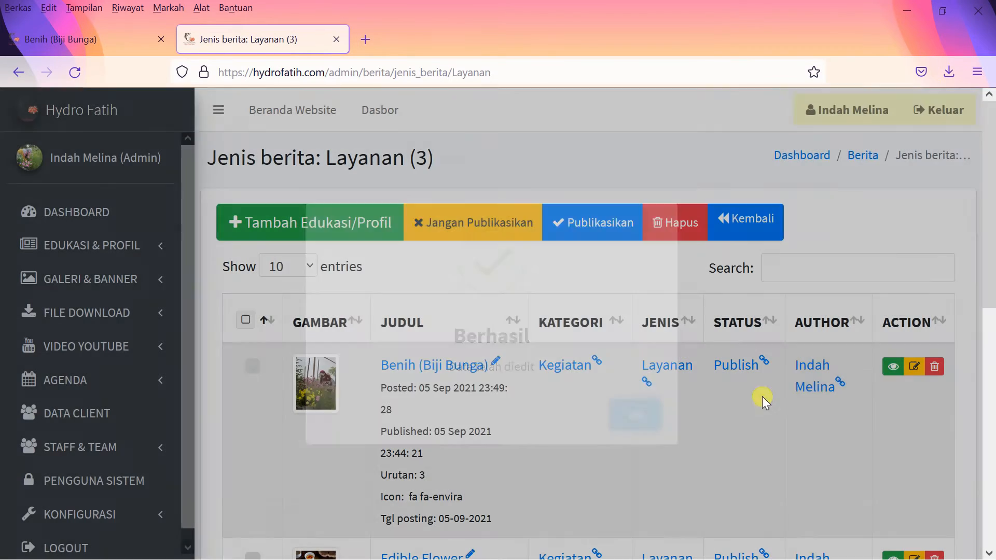
click(911, 365)
scroll(495, 316, down, 5)
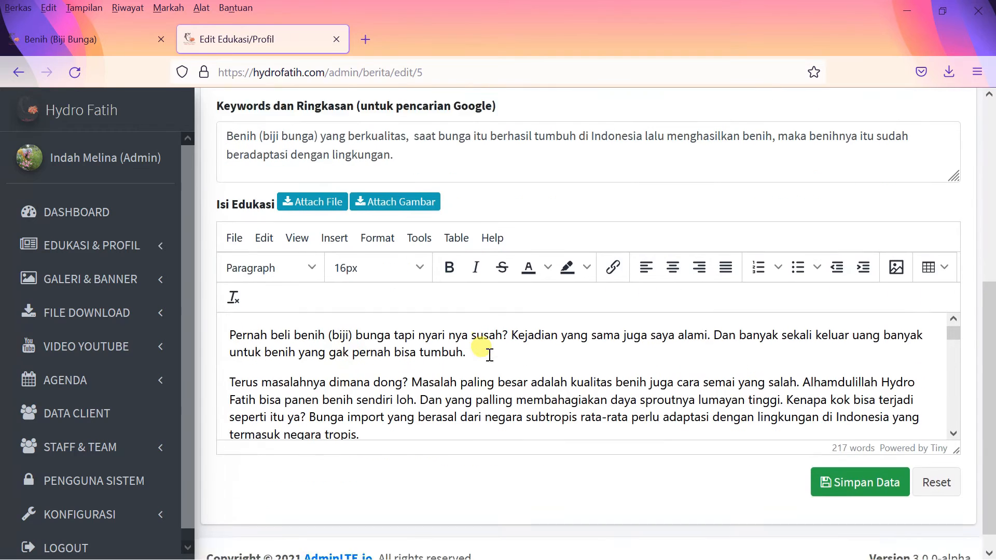
click(295, 222)
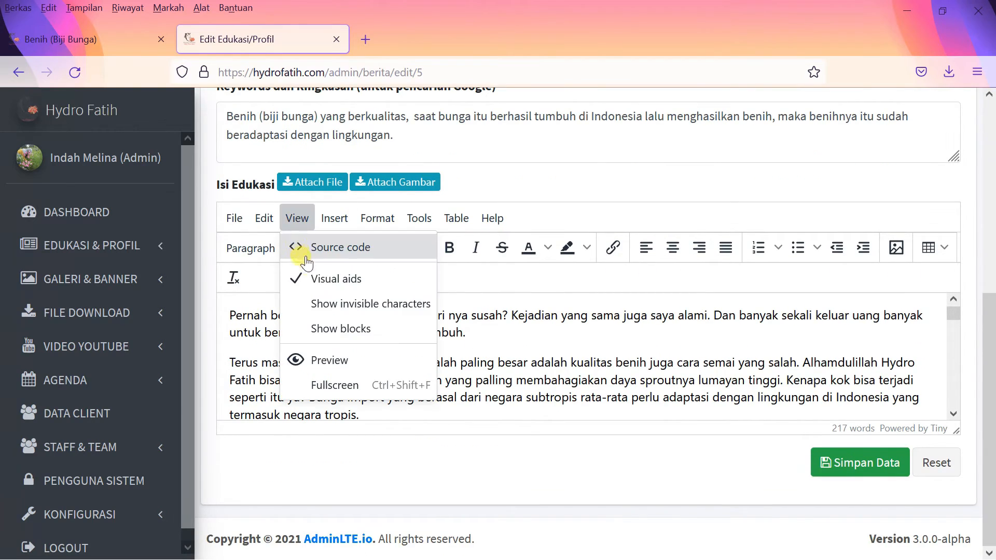
click(270, 248)
scroll(397, 315, down, 1)
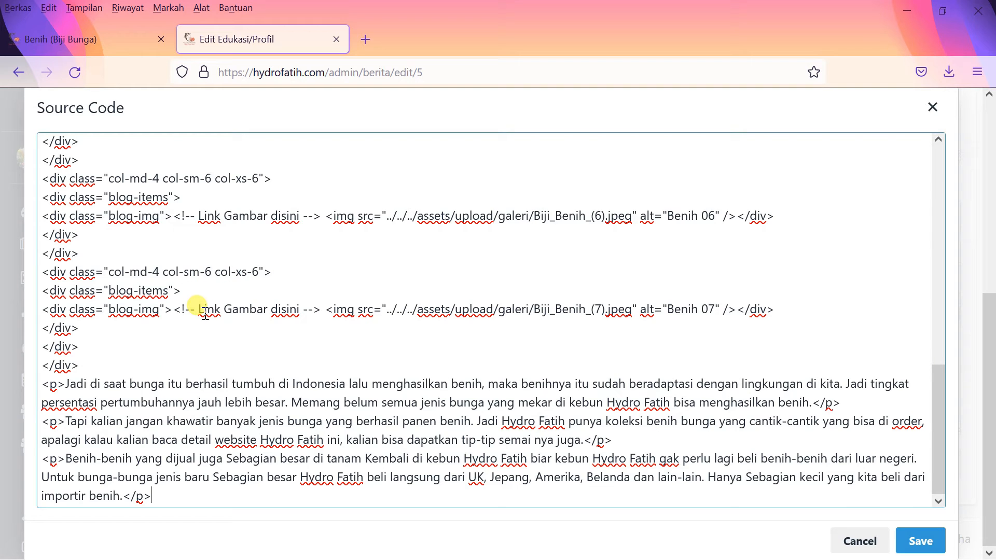
Step: Compare the photo rows on the public Benih (Biji Bunga) page with the column blocks in the article's source code
click(103, 39)
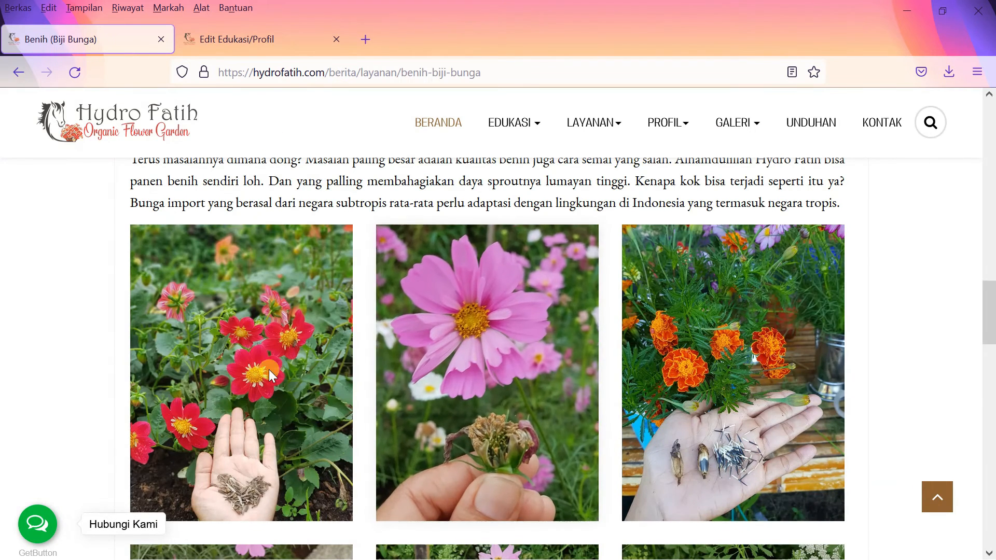
scroll(317, 381, down, 5)
scroll(628, 430, down, 5)
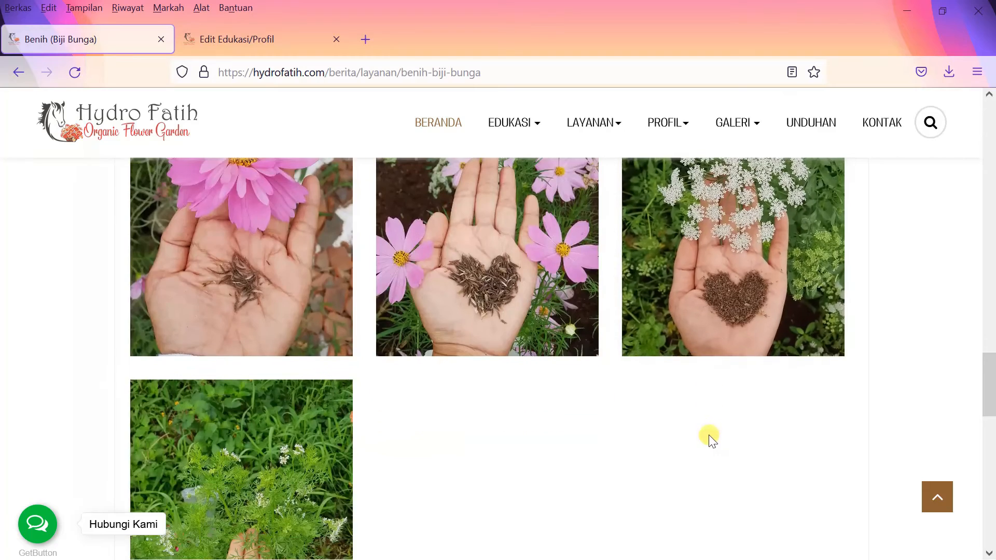
scroll(237, 313, up, 2)
scroll(618, 334, down, 10)
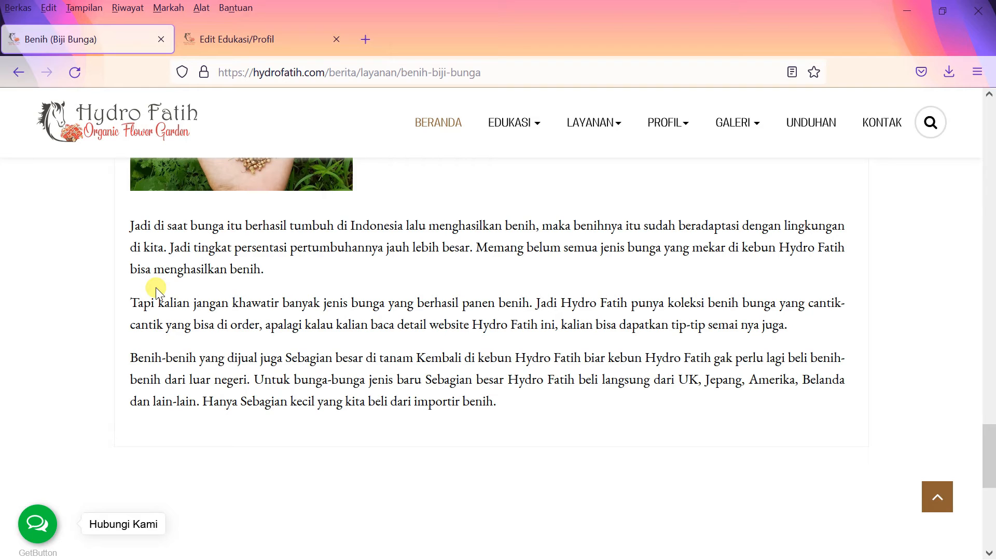
click(242, 40)
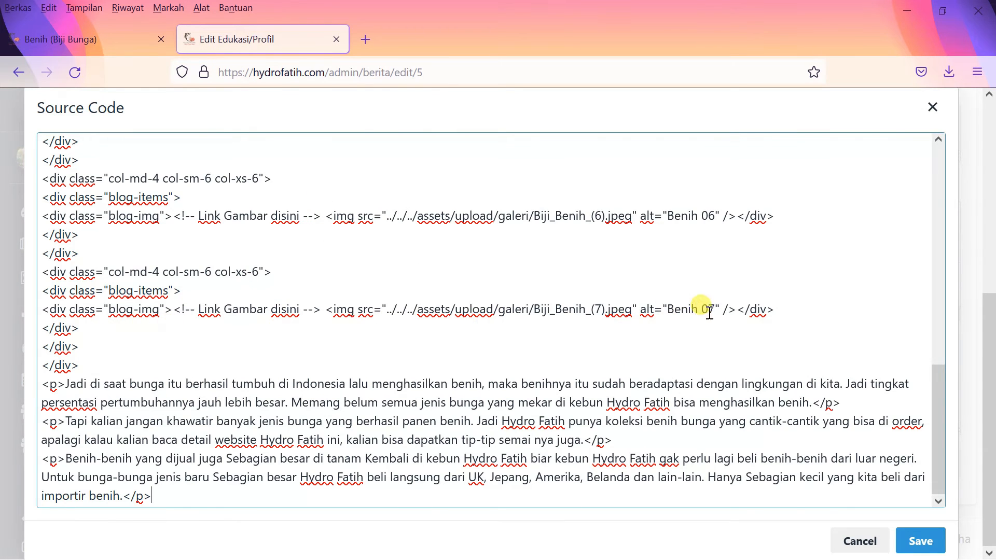
scroll(645, 311, up, 2)
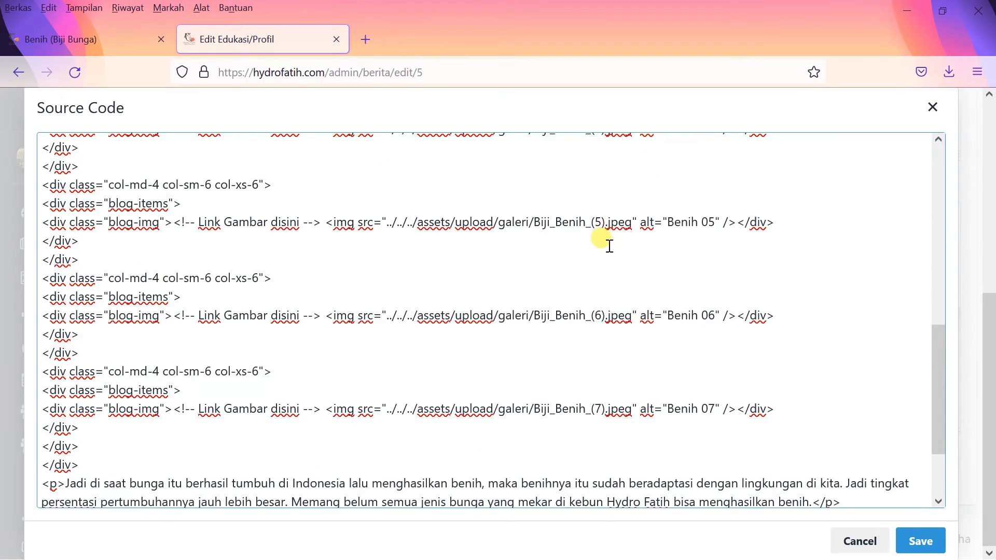
scroll(607, 242, up, 4)
click(135, 41)
scroll(344, 241, up, 6)
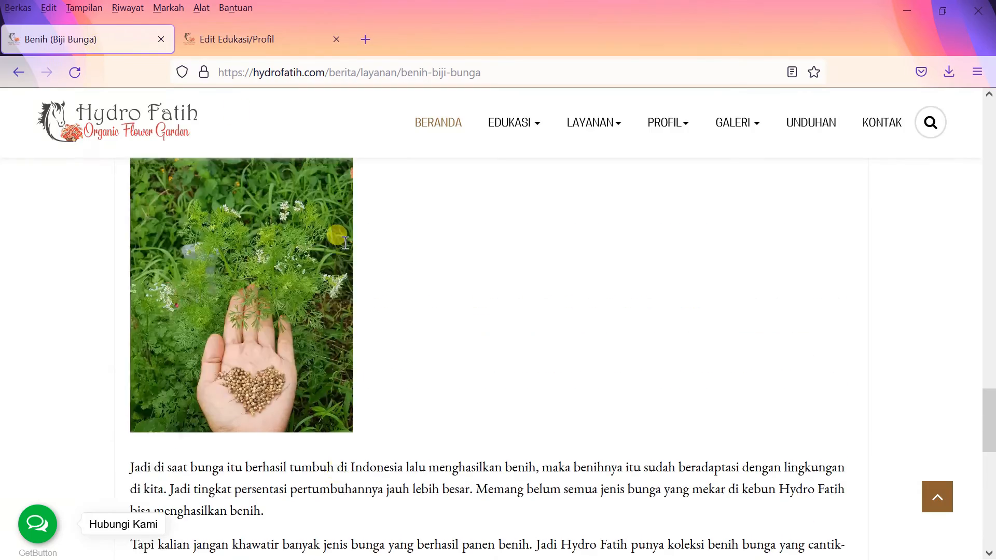
scroll(344, 242, up, 5)
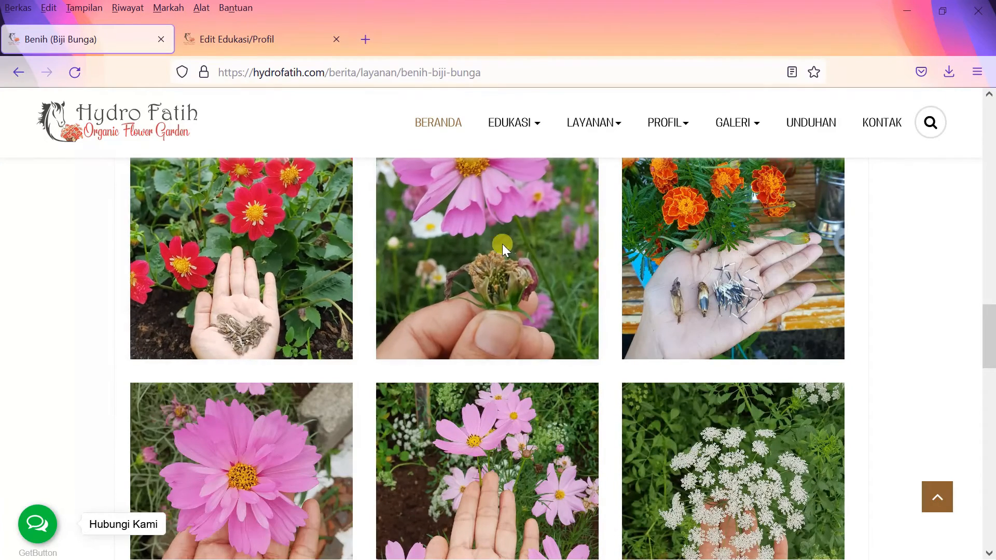
scroll(463, 301, down, 10)
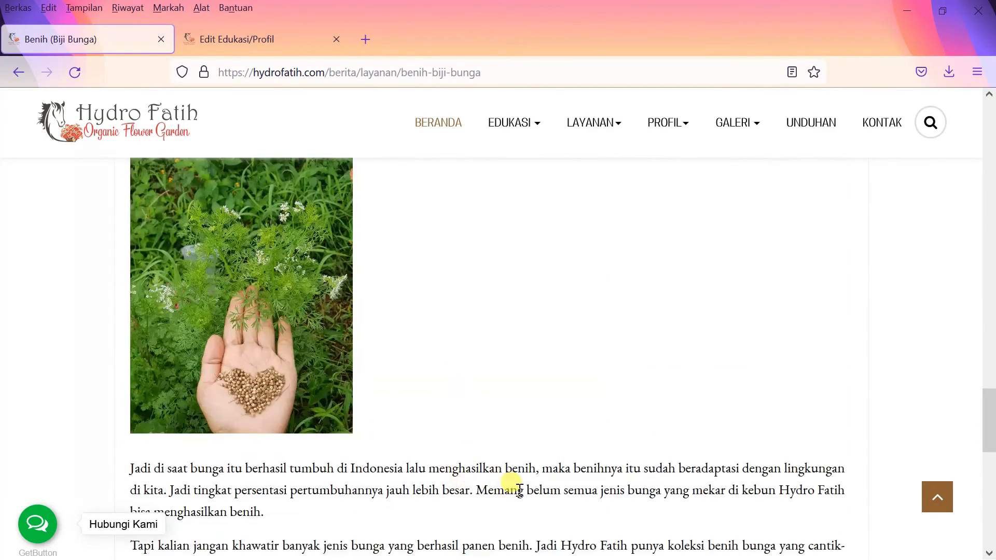
Step: Cut the Benih 04 to Benih 07 column blocks out of the photo row in the article's source code
click(237, 39)
scroll(332, 208, down, 3)
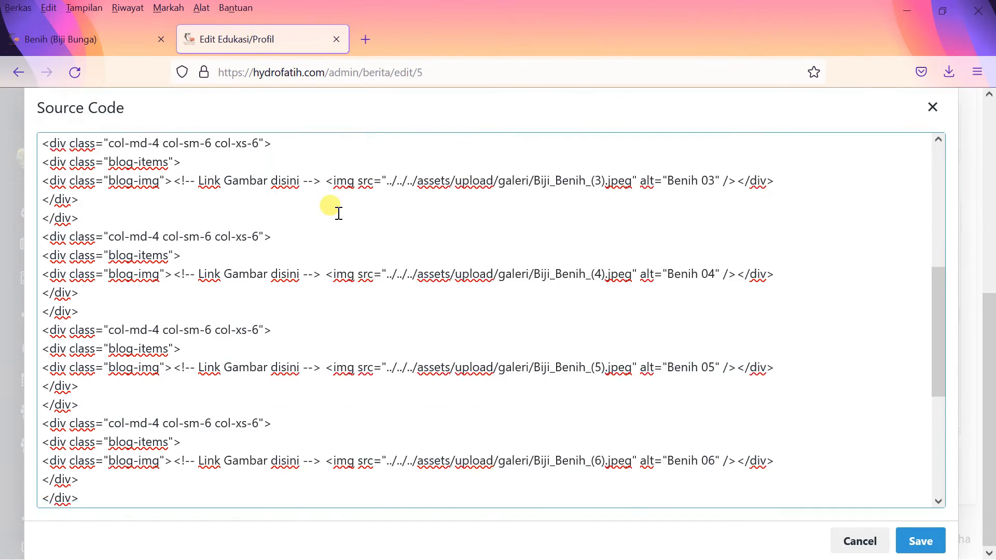
scroll(285, 317, down, 3)
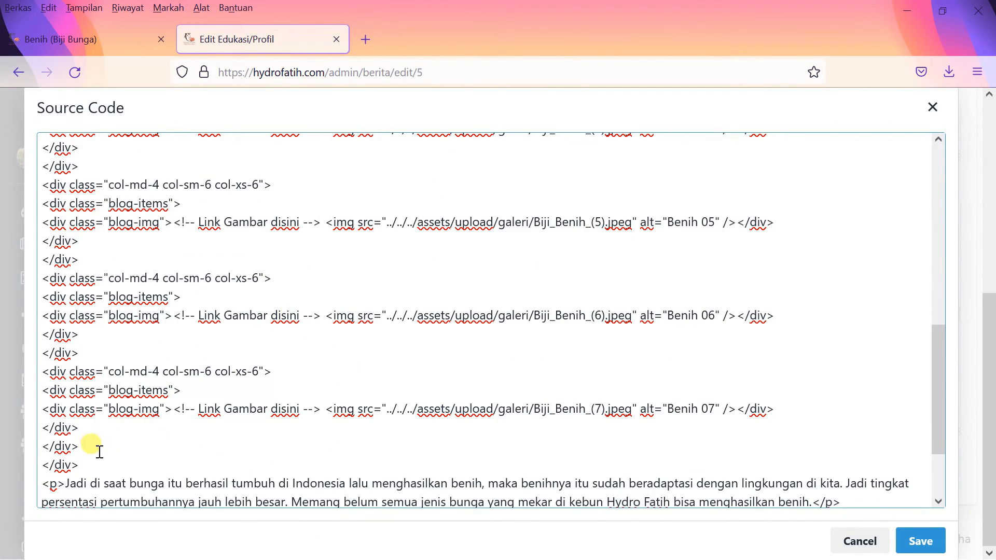
drag(94, 450, 10, 184)
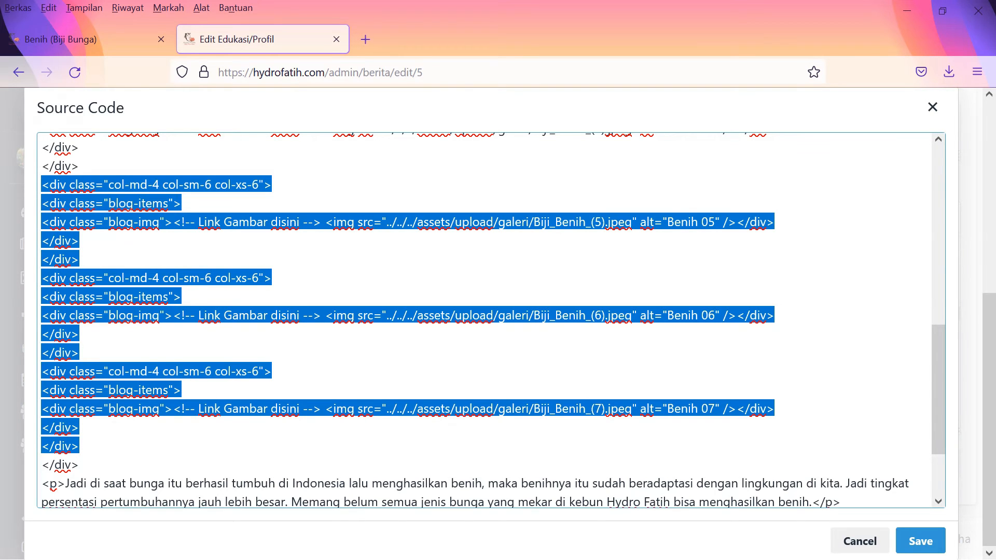
drag(9, 185, 14, 411)
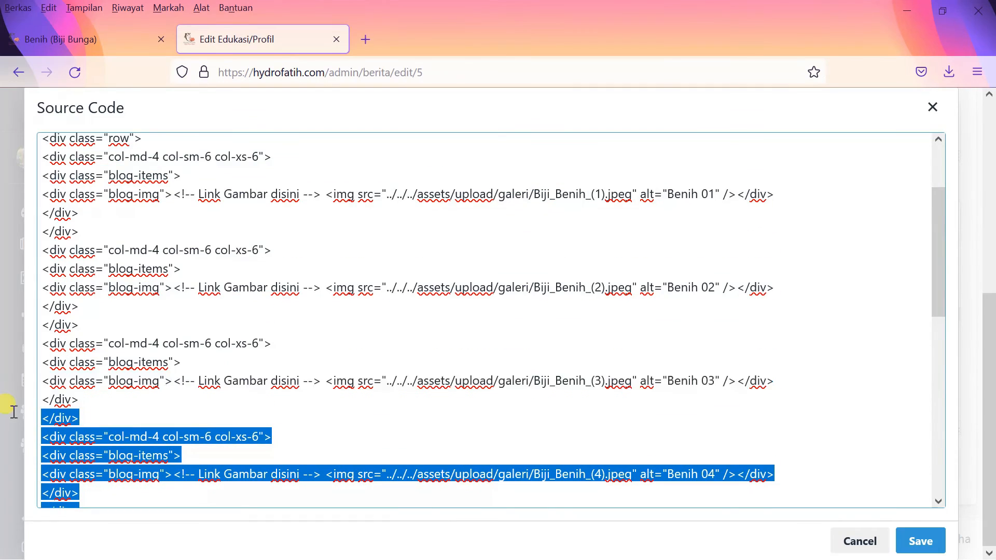
scroll(127, 368, down, 8)
scroll(445, 344, up, 4)
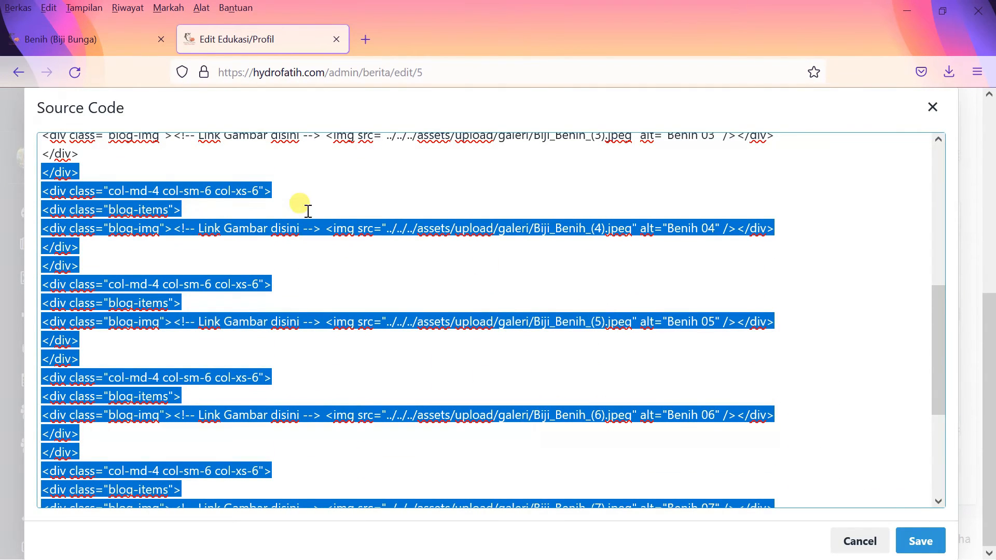
key(shift+Down)
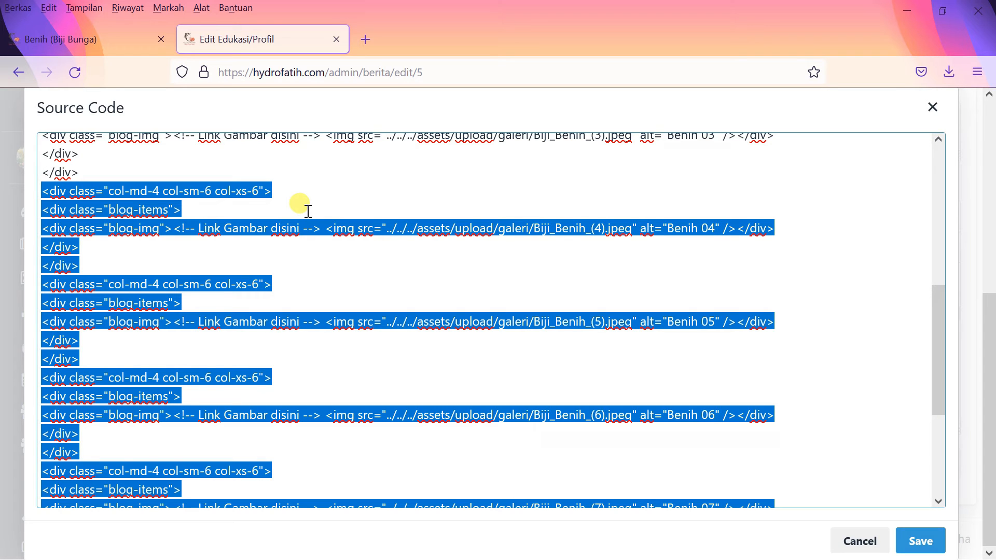
key(Delete)
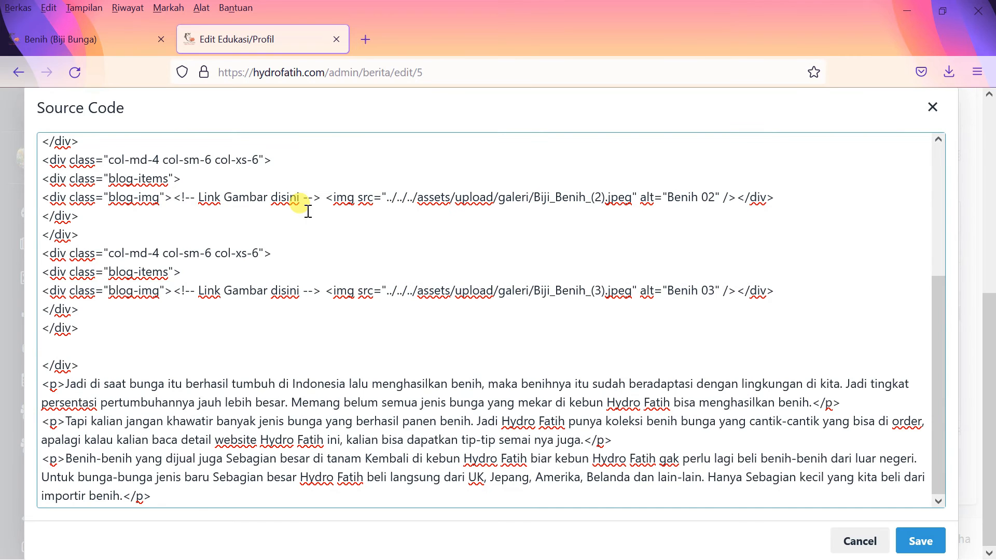
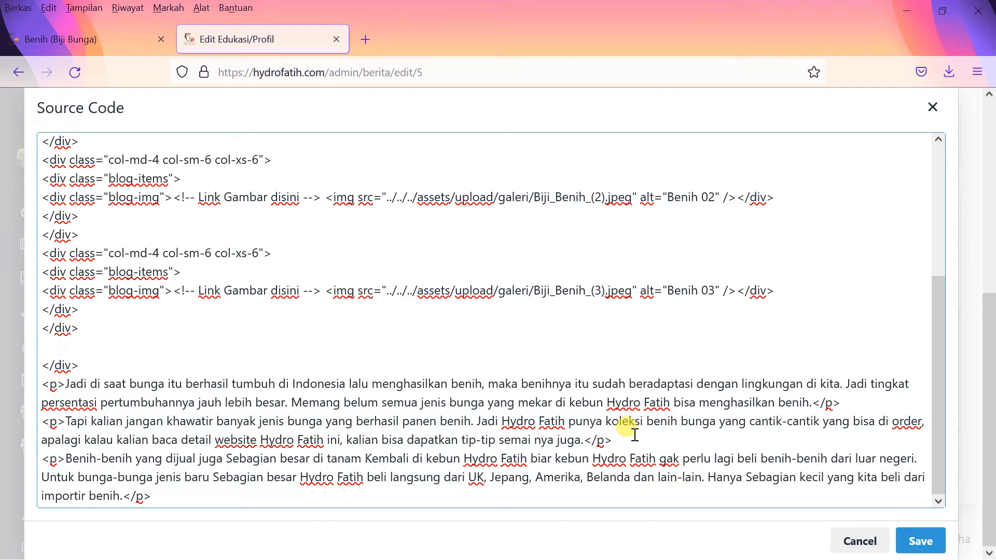
Step: Paste the Benih 04 to Benih 07 column blocks between the "Tapi kalian jangan khawatir" and "Benih-benih yang dijual" paragraphs
key(Return)
key(Return)
text(<div class="col-md-4 col-sm-6 col-xs-6"> <div class="blog-items"> <div class="blog-img"><!-- Link Gambar disini --> <img src="../../../assets/upload/galeri/Biji_Benih_(4).jpeg" alt="Benih 04" /></div> </div> </div> <div class="col-md-4 col-sm-6 col-xs-6"> <div class="blog-items"> <div class="blog-img"><!-- Link Gambar disini --> <img src="../../../assets/upload/galeri/Biji_Benih_(5).jpeg" alt="Benih 05" /></div> </div> </div> <div class="col-md-4 col-sm-6 col-xs-6"> <div class="blog-items"> <div class="blog-img"><!-- Link Gambar disini --> <img src="../../../assets/upload/galeri/Biji_Benih_(6).jpeg" alt="Benih 06" /></div> </div> </div> <div class="col-md-4 col-sm-6 col-xs-6"> <div class="blog-items"> <div class="blog-img"><!-- Link Gambar disini --> <img src="../../../assets/upload/galeri/Biji_Benih_(7).jpeg" alt="Benih 07" /></div> </div> </div>)
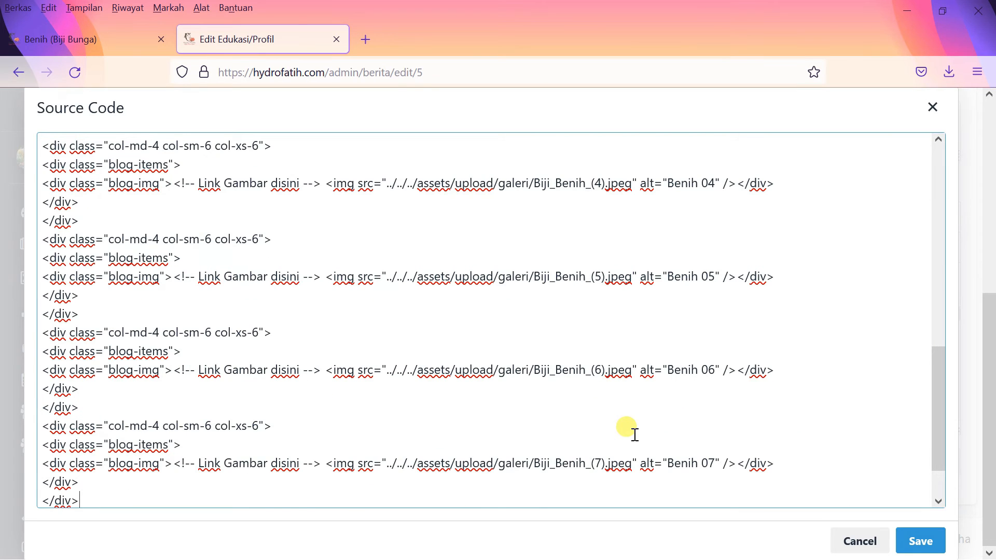
key(Return)
scroll(461, 409, up, 6)
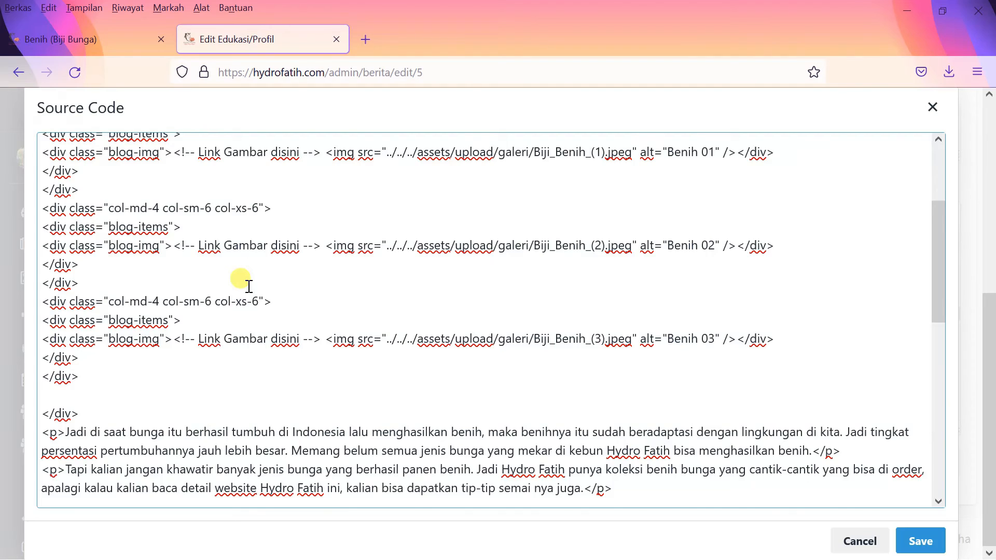
scroll(249, 286, up, 2)
scroll(221, 326, down, 8)
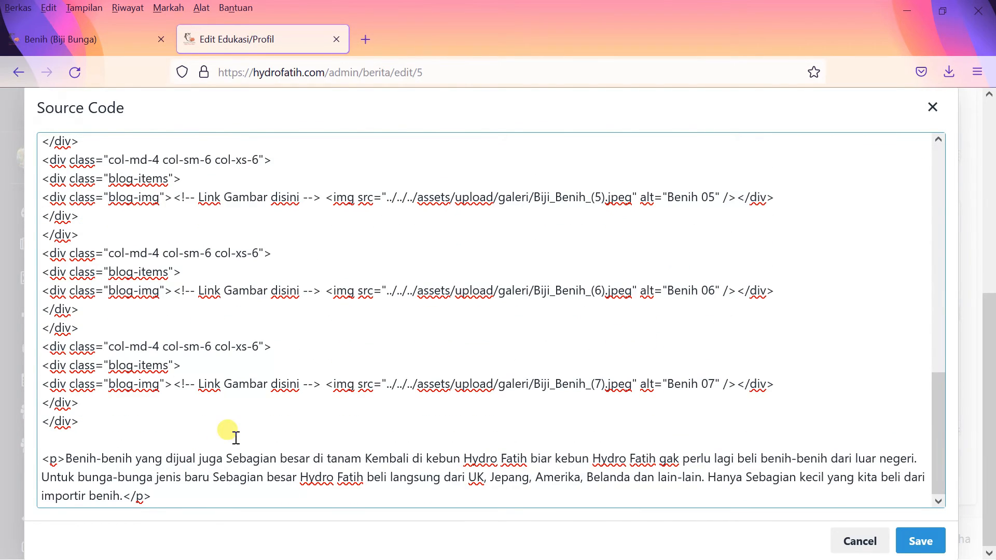
scroll(236, 438, up, 4)
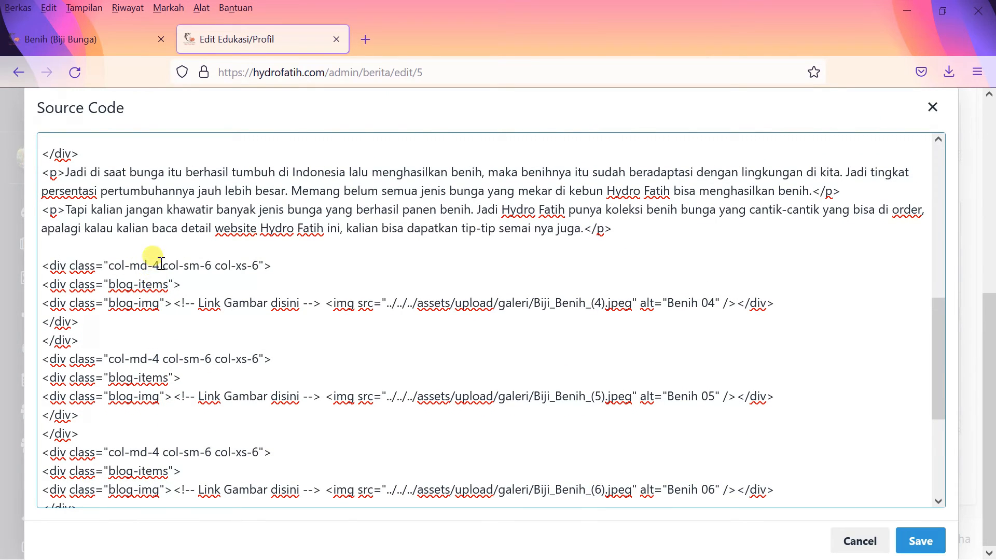
Step: Change the column class of the Benih 04 to Benih 07 blocks to col-md-5 and save the source code and article data
text(5)
text(5)
scroll(161, 415, down, 3)
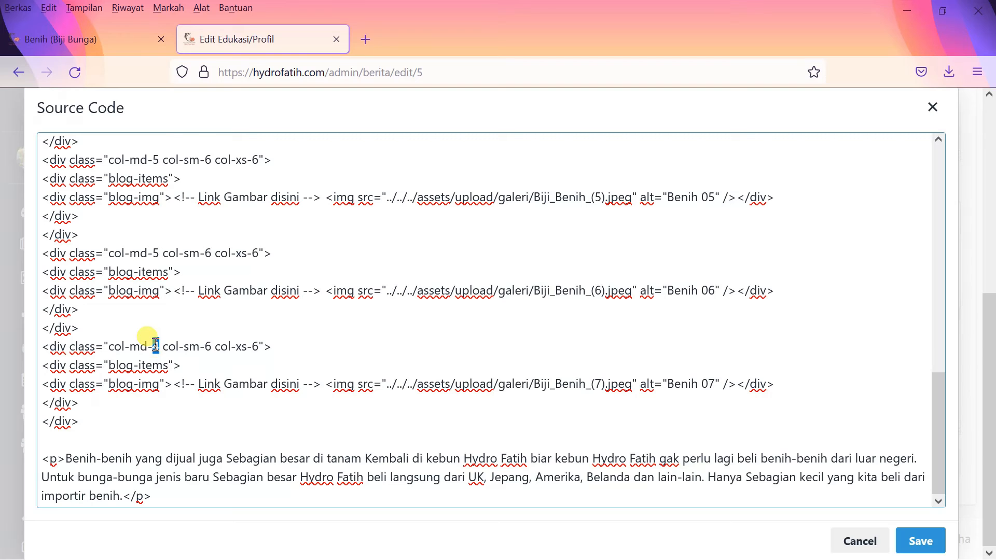
text(5)
scroll(251, 432, up, 3)
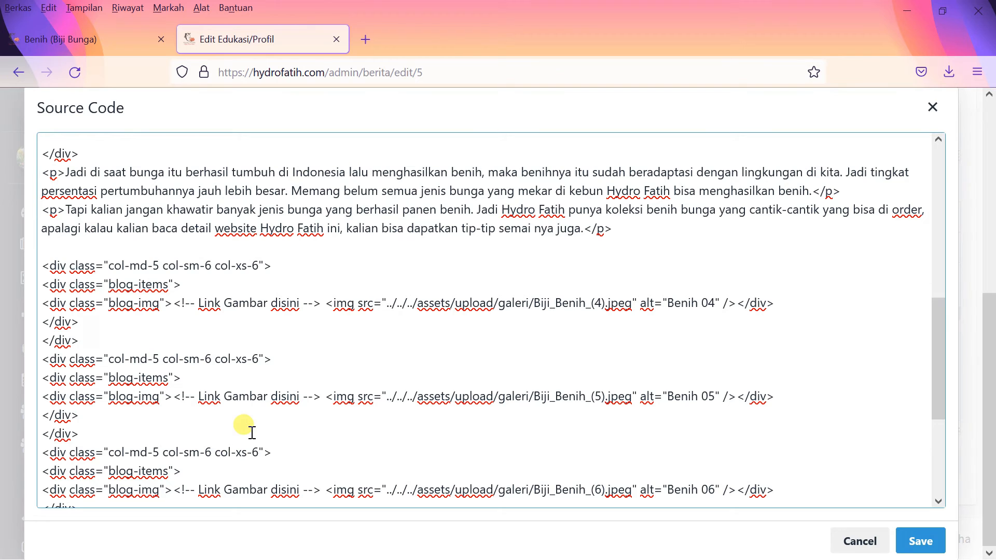
scroll(735, 415, down, 3)
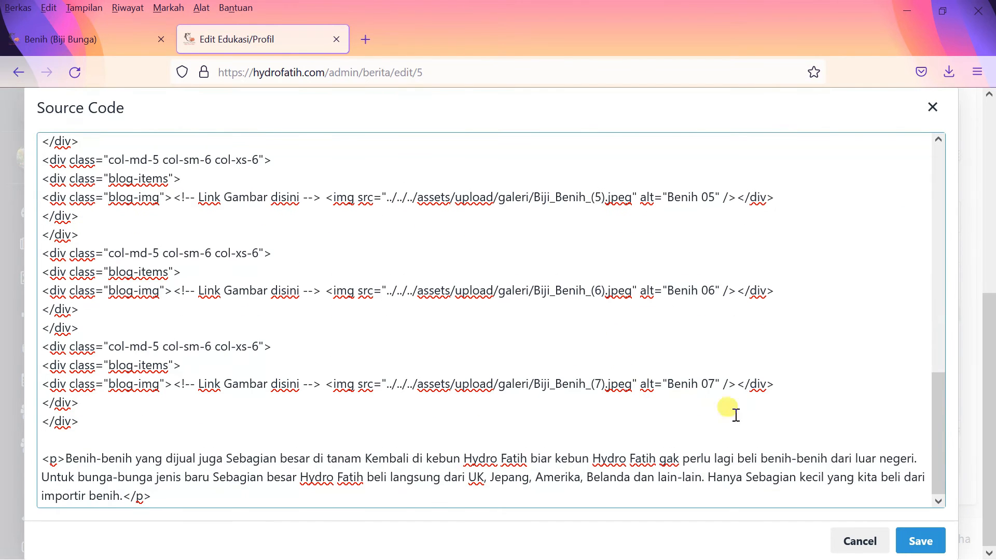
click(911, 540)
click(822, 461)
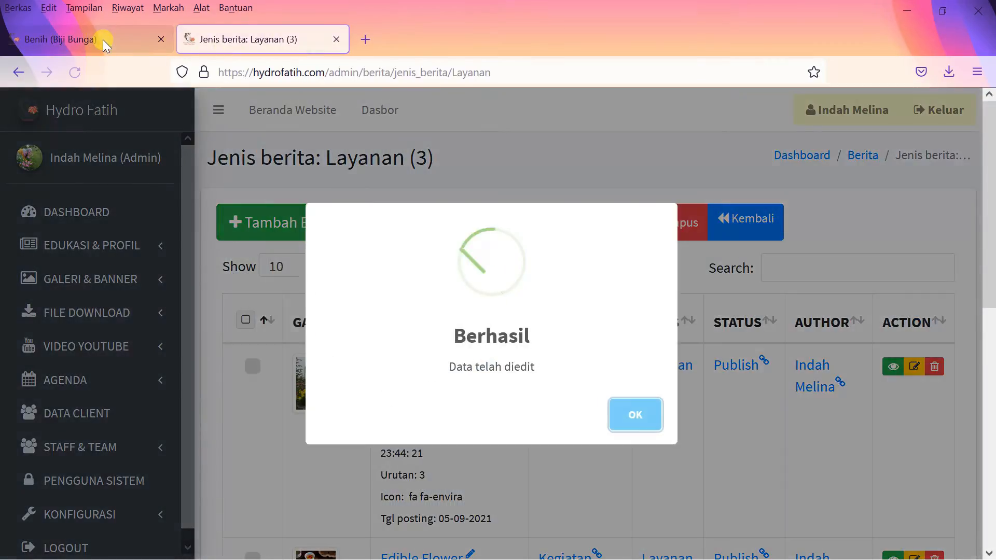
Step: Reload the public Benih (Biji Bunga) page and check how the photos and the surrounding paragraphs are arranged
click(102, 39)
click(76, 71)
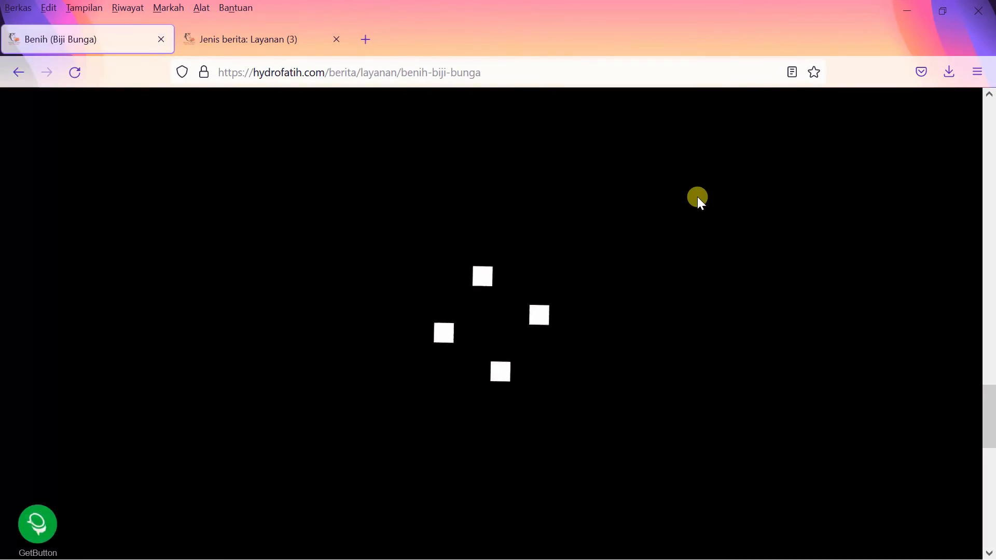
scroll(611, 349, down, 7)
scroll(612, 349, down, 3)
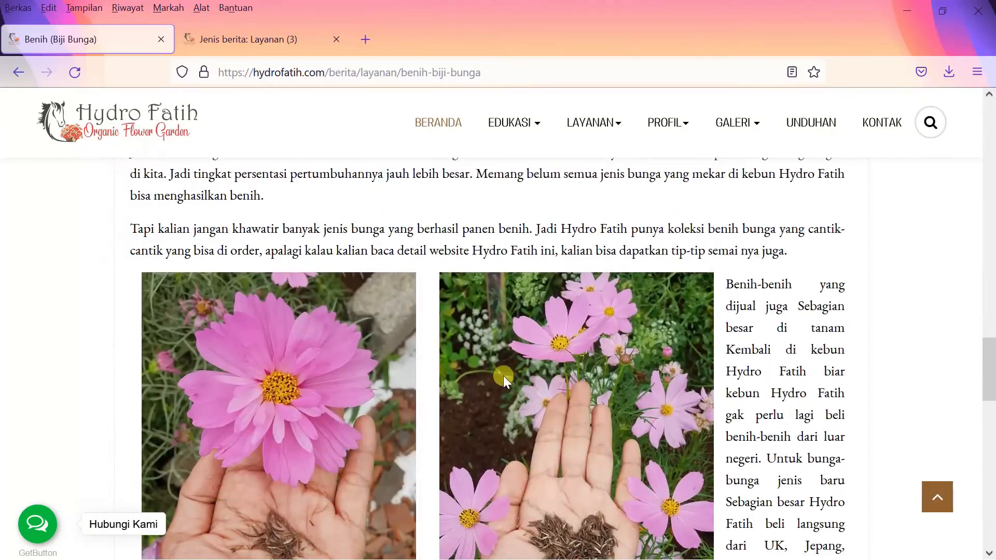
scroll(349, 384, down, 8)
scroll(558, 353, up, 14)
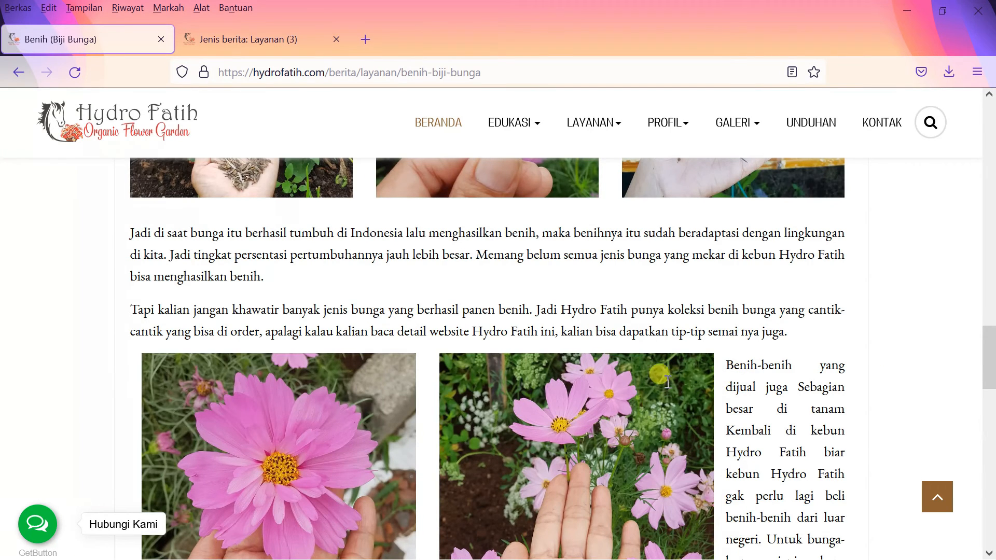
scroll(667, 382, down, 3)
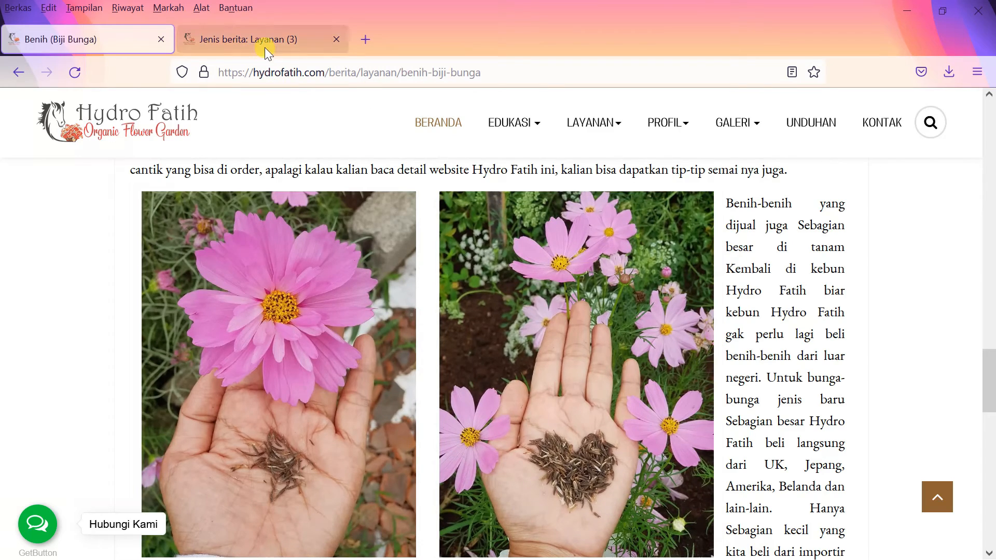
Step: Reopen the Benih (Biji Bunga) article for editing from the Layanan list and show its source code
click(249, 39)
click(627, 395)
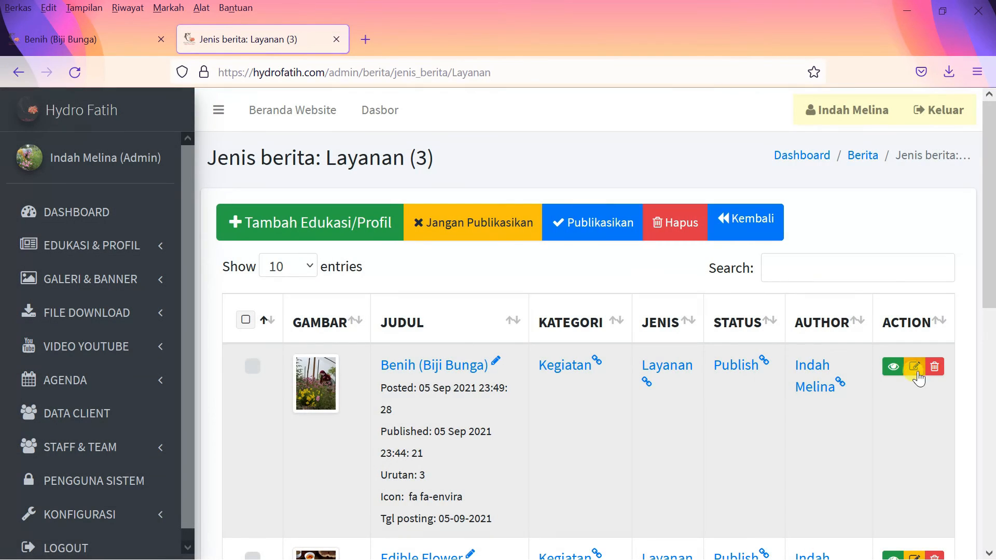
click(913, 366)
scroll(475, 282, down, 5)
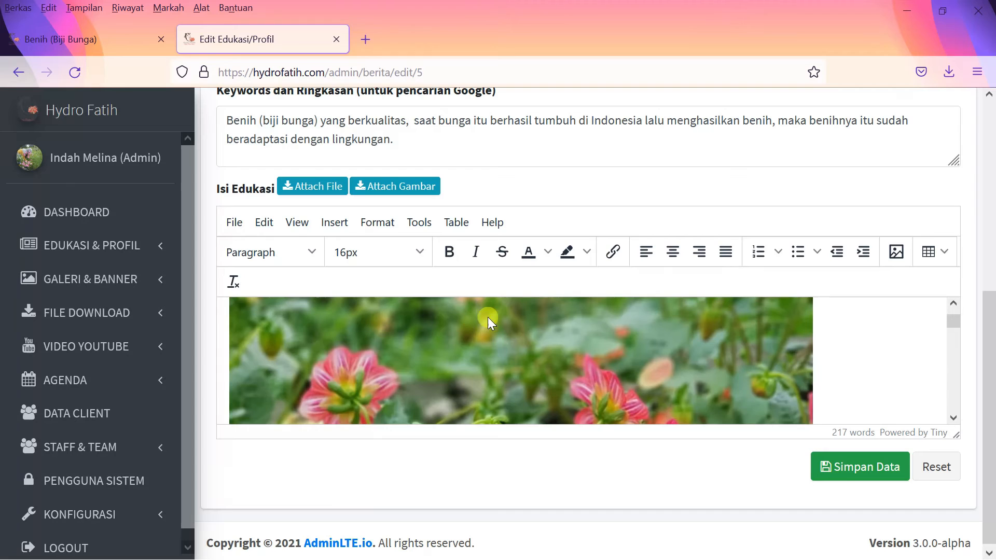
click(297, 229)
click(310, 253)
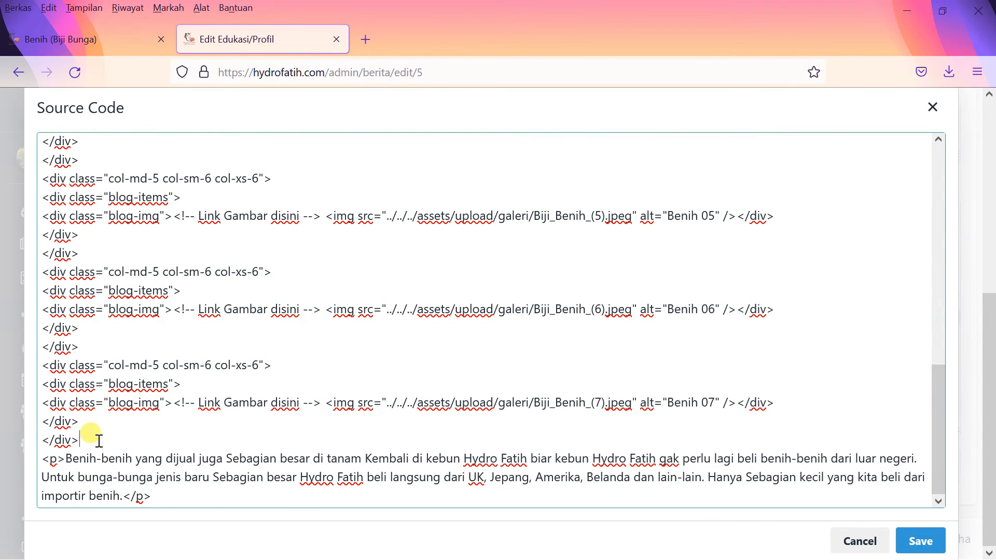
Step: Add blank lines around the Benih 04 to Benih 07 blocks and insert <div class="row"> above the Benih 04 block
key(Return)
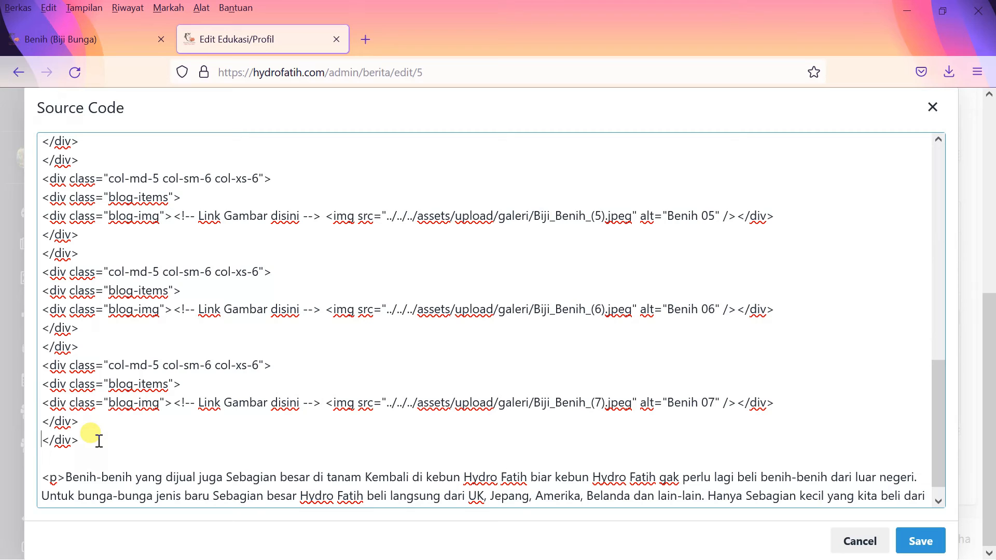
scroll(99, 441, up, 5)
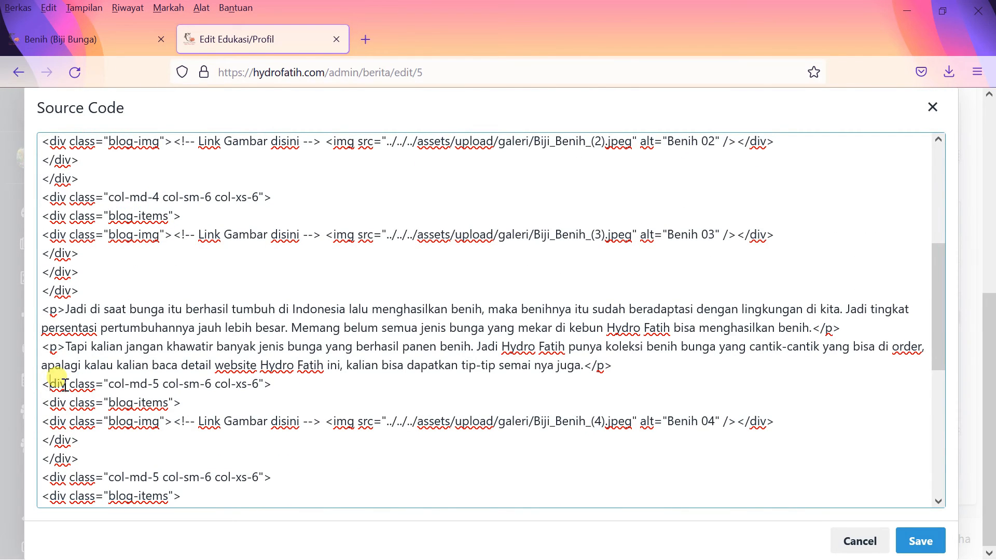
key(Return)
scroll(74, 364, up, 4)
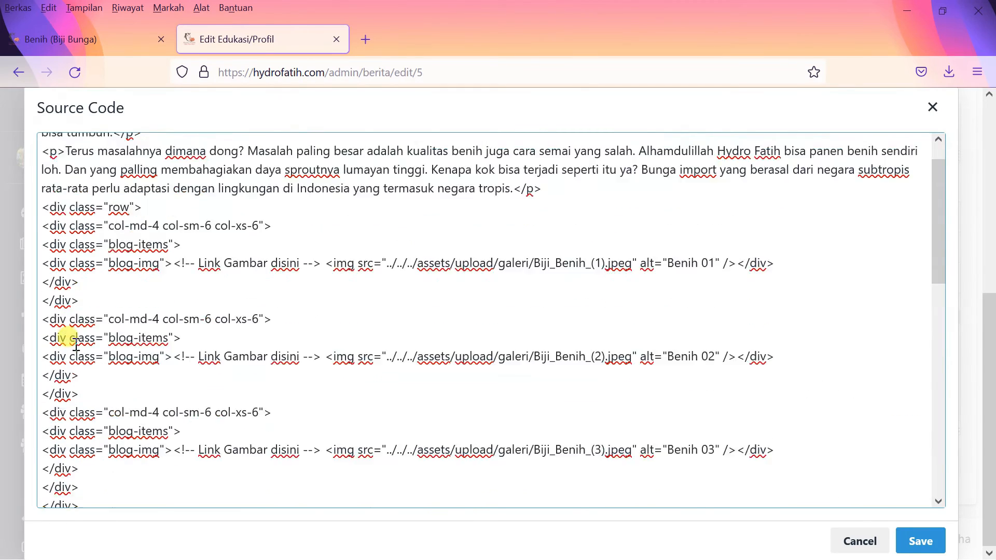
drag(149, 241, 45, 243)
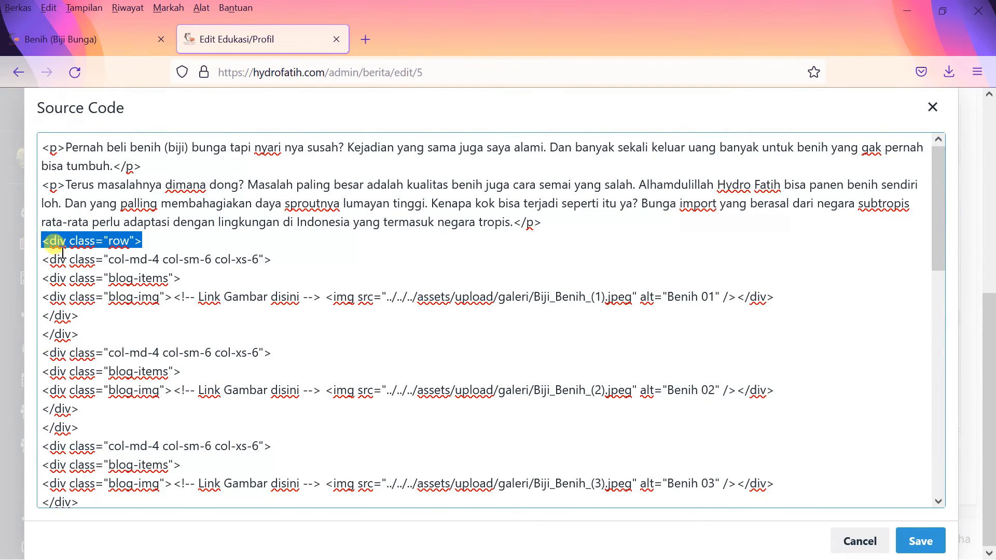
scroll(62, 251, down, 9)
scroll(62, 197, up, 2)
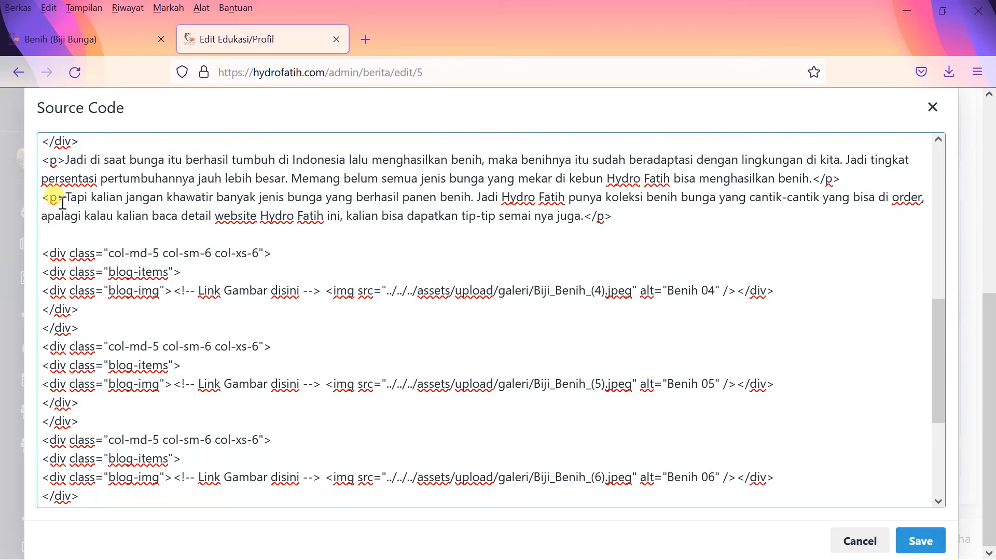
click(50, 235)
text(<div class="row">)
Step: Close the new row with a copied </div> line below the Benih 07 block
scroll(108, 394, down, 3)
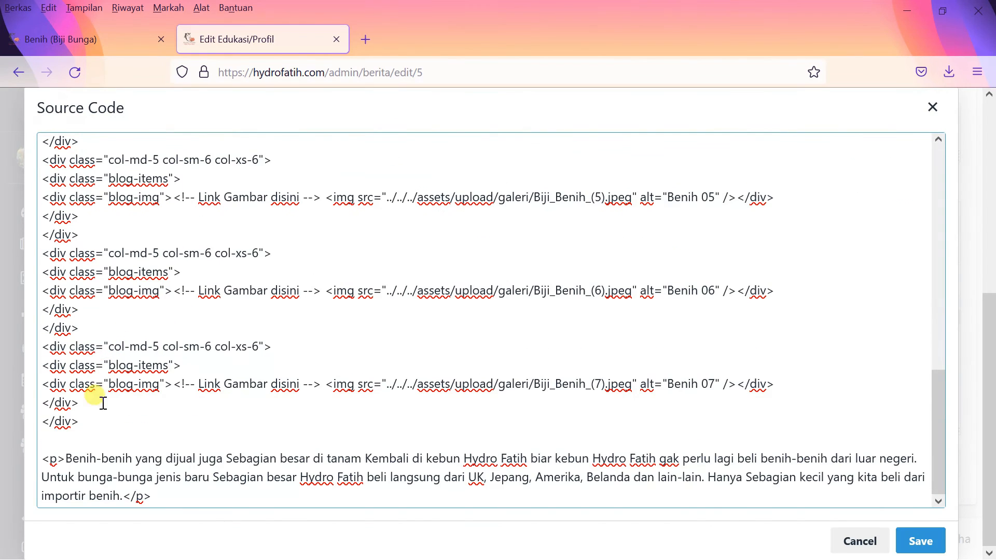
triple_click(63, 421)
key(ctrl+c)
click(60, 440)
key(ctrl+v)
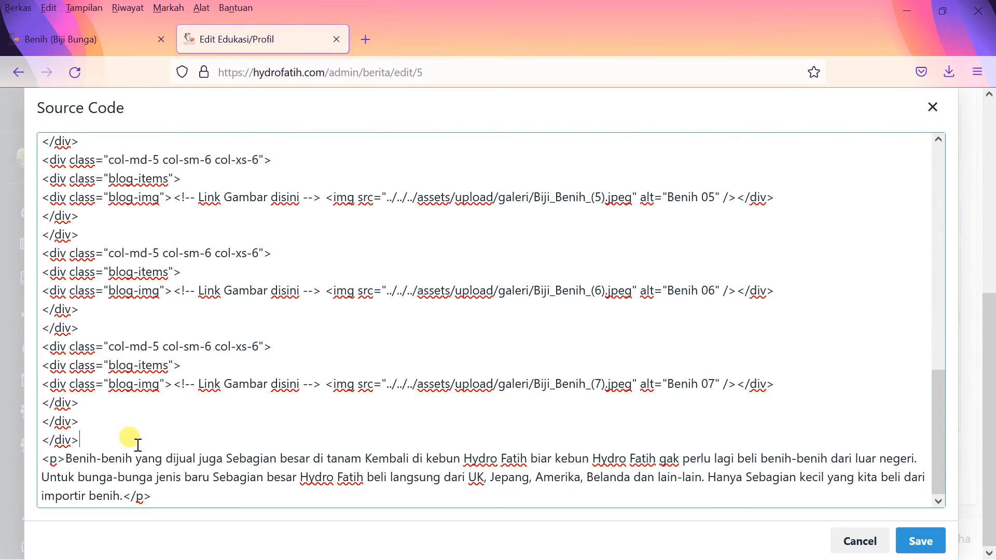
Step: Save the source code with the second photo row and store the article data
click(904, 539)
click(858, 464)
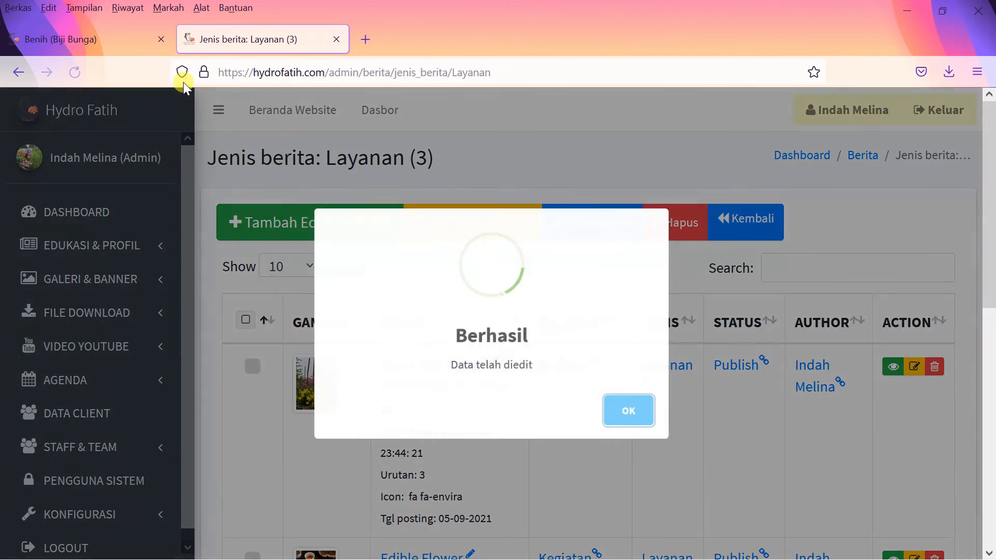
click(624, 414)
Step: Reload the public Benih (Biji Bunga) page and examine both photo rows and the text between them
click(112, 41)
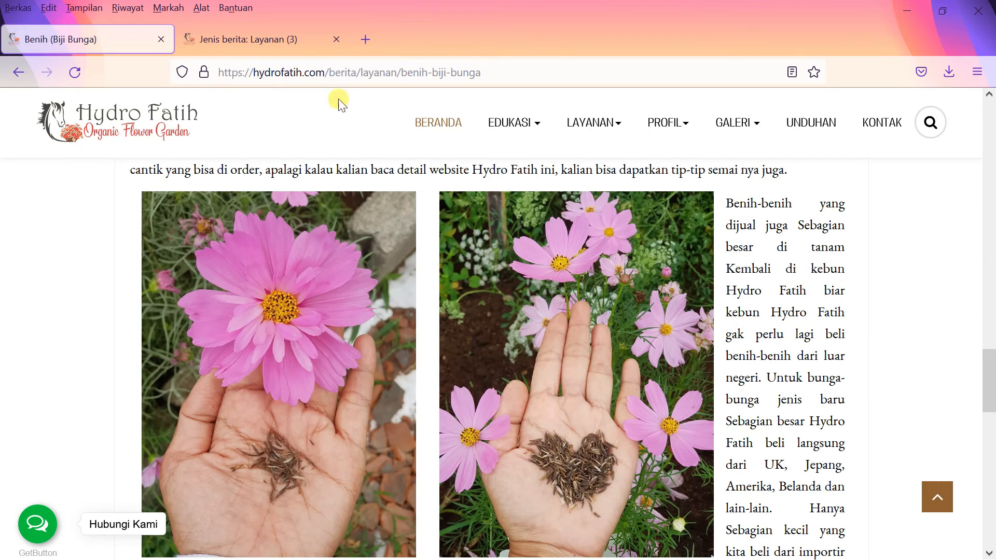
click(74, 72)
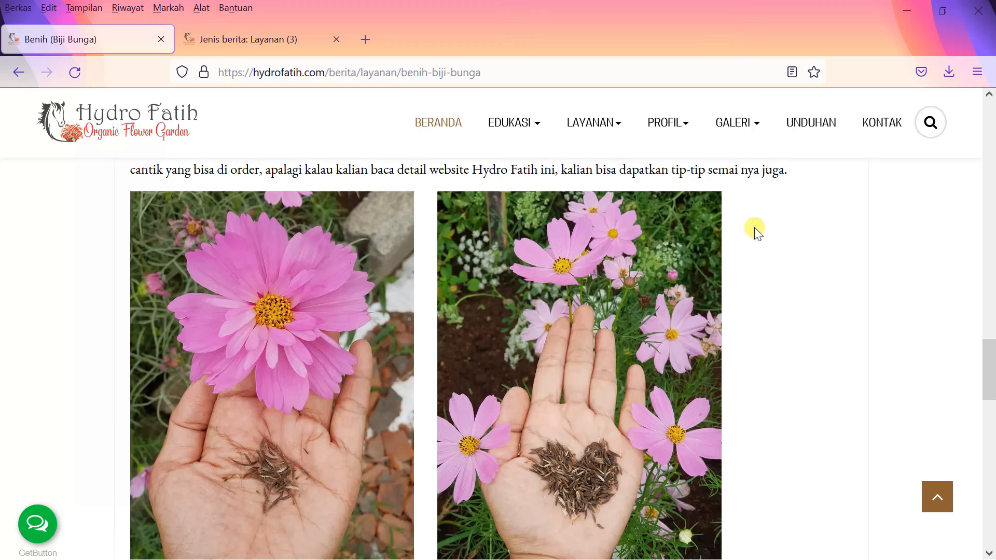
scroll(752, 296, down, 5)
scroll(715, 356, down, 5)
scroll(623, 392, up, 15)
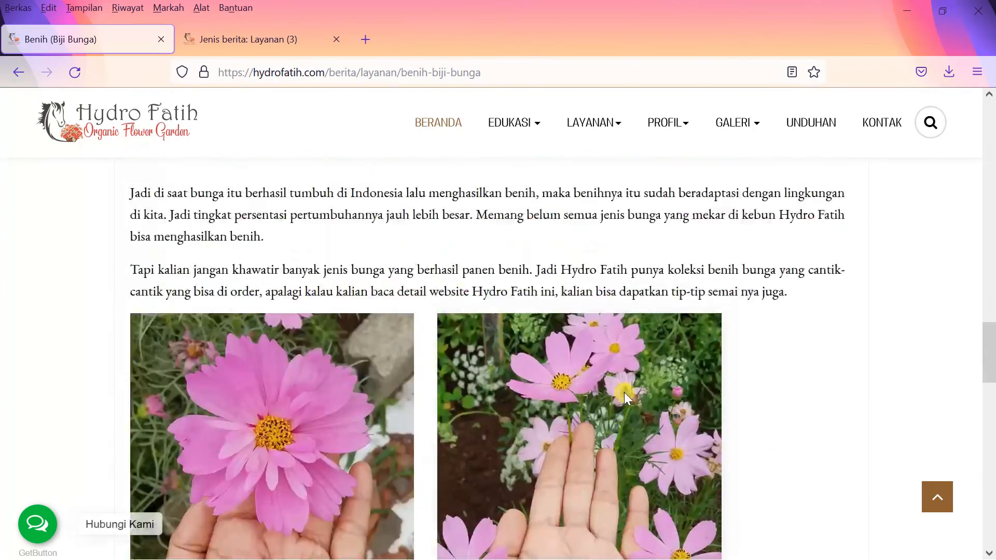
scroll(624, 392, down, 3)
scroll(394, 369, down, 3)
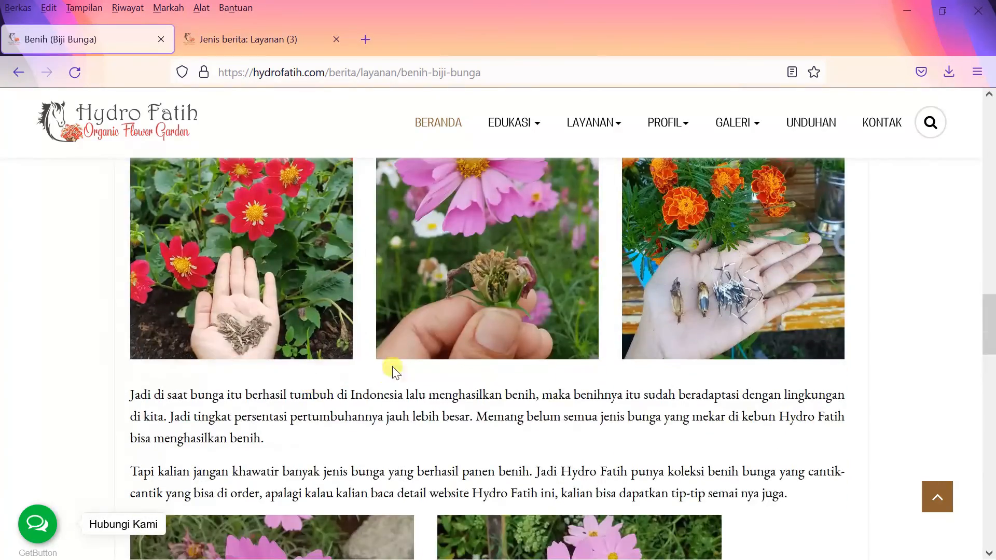
Step: Examine the layout of both seed photo rows and the closing paragraph on the public Benih (Biji Bunga) page
scroll(808, 282, down, 3)
scroll(427, 395, down, 5)
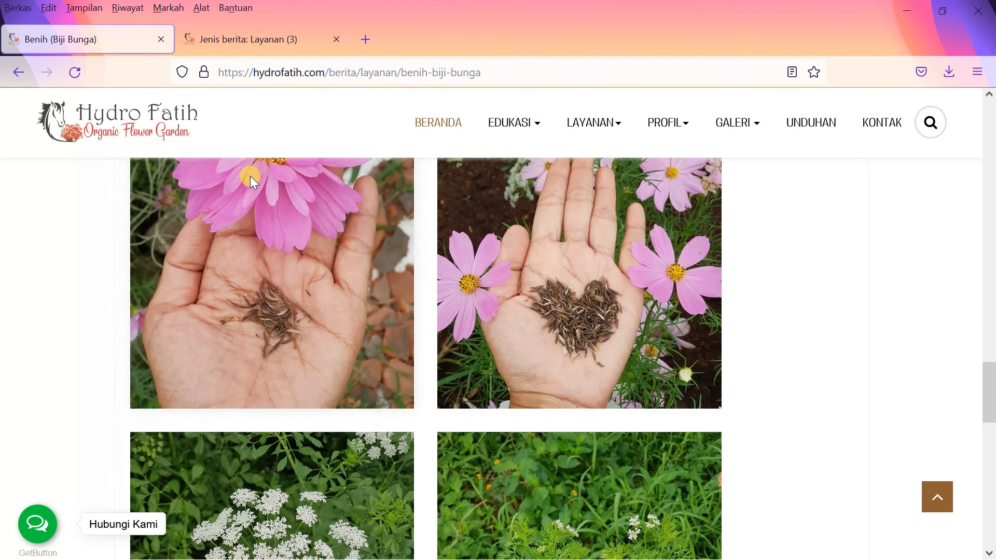
scroll(266, 201, down, 6)
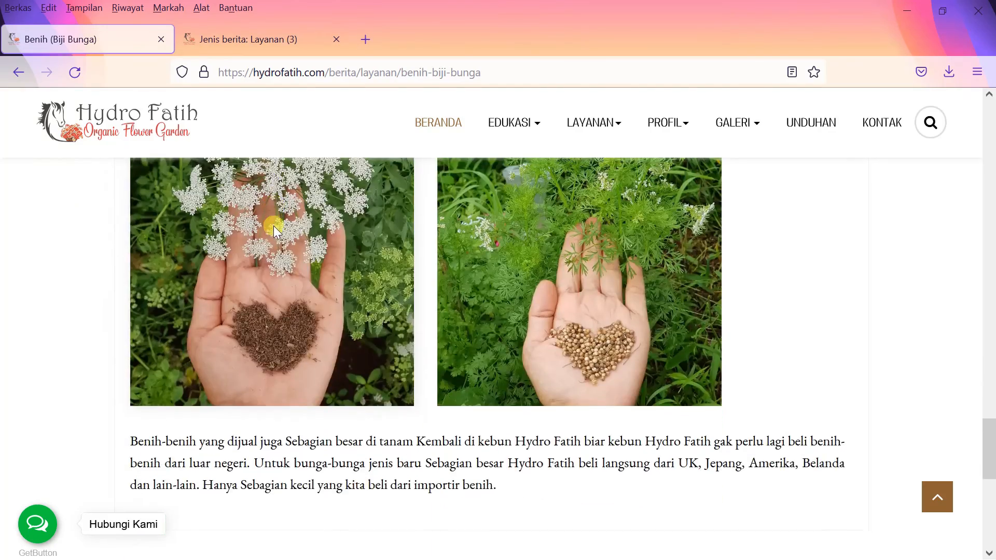
scroll(273, 226, up, 10)
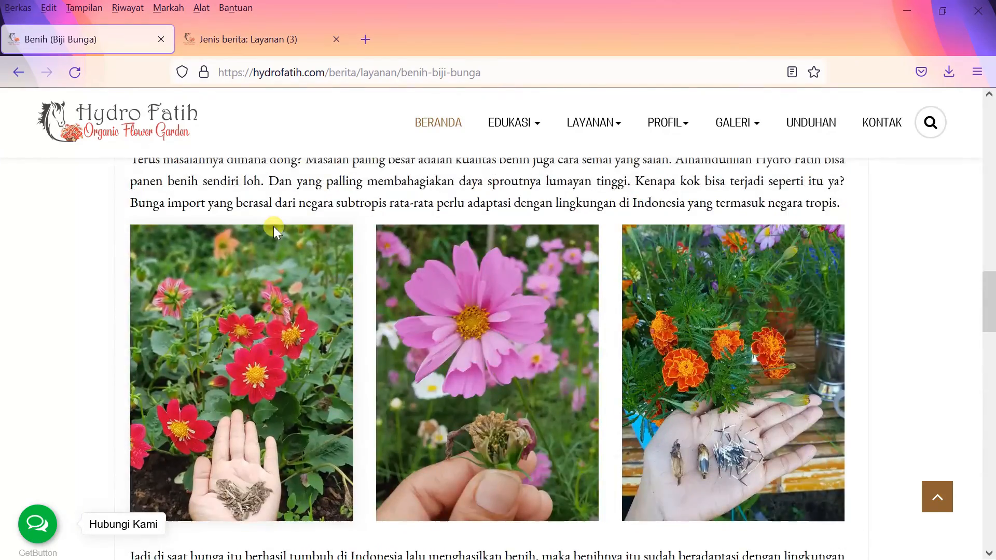
scroll(273, 226, down, 10)
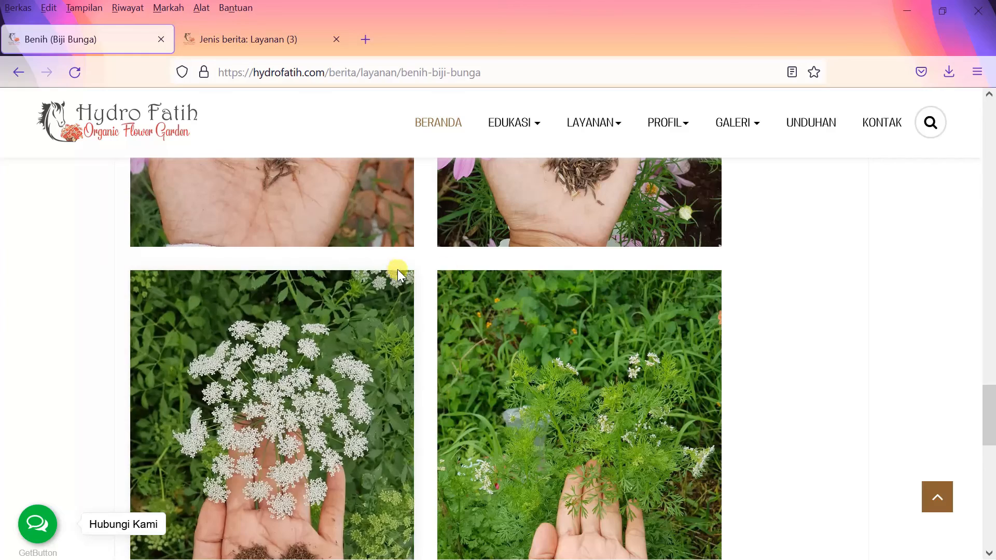
Step: Open the Benih (Biji Bunga) article for editing in the admin site and show the source code of its content
click(287, 47)
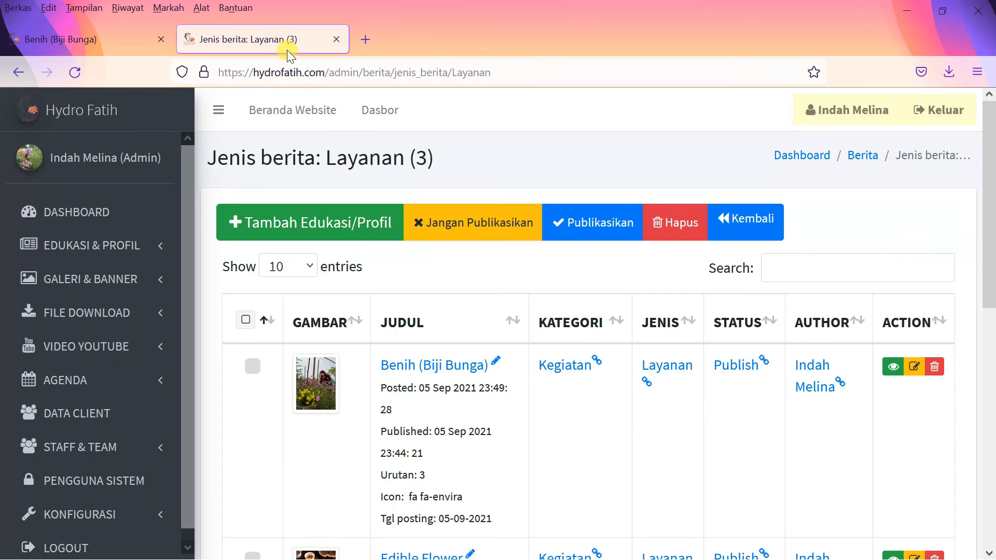
click(914, 366)
scroll(828, 400, down, 5)
scroll(879, 396, down, 2)
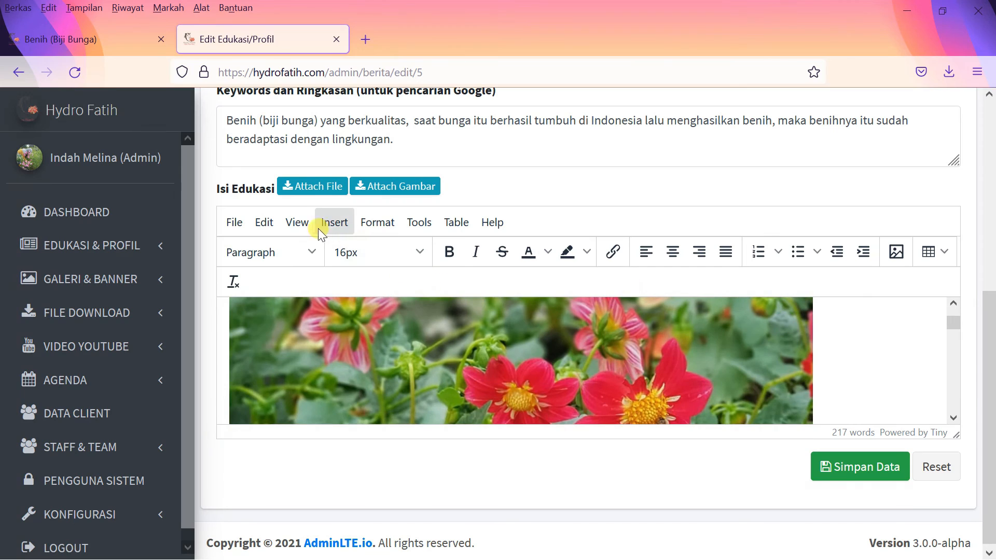
click(299, 224)
click(304, 251)
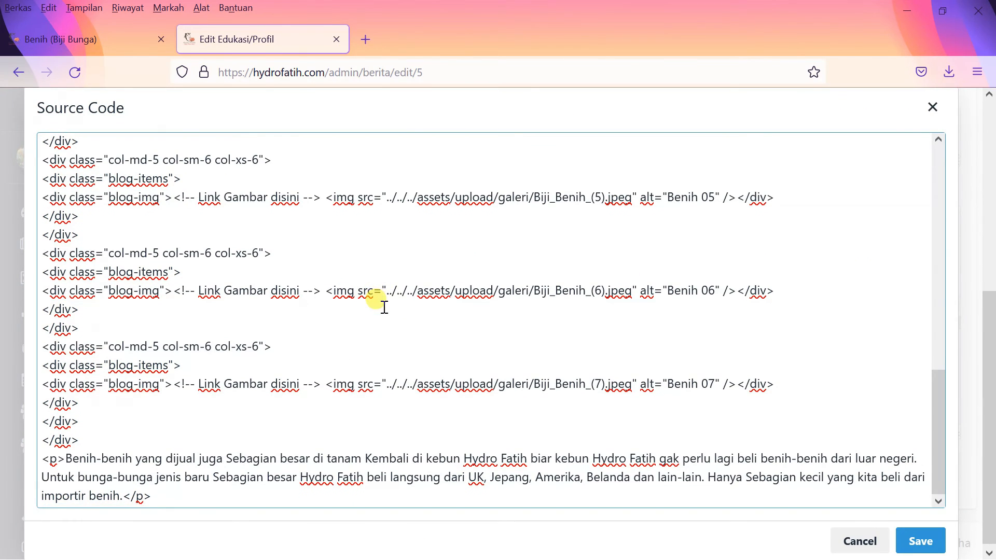
Step: Change the column class of the Benih 04 to Benih 07 photo blocks to col-md-3
scroll(229, 331, up, 10)
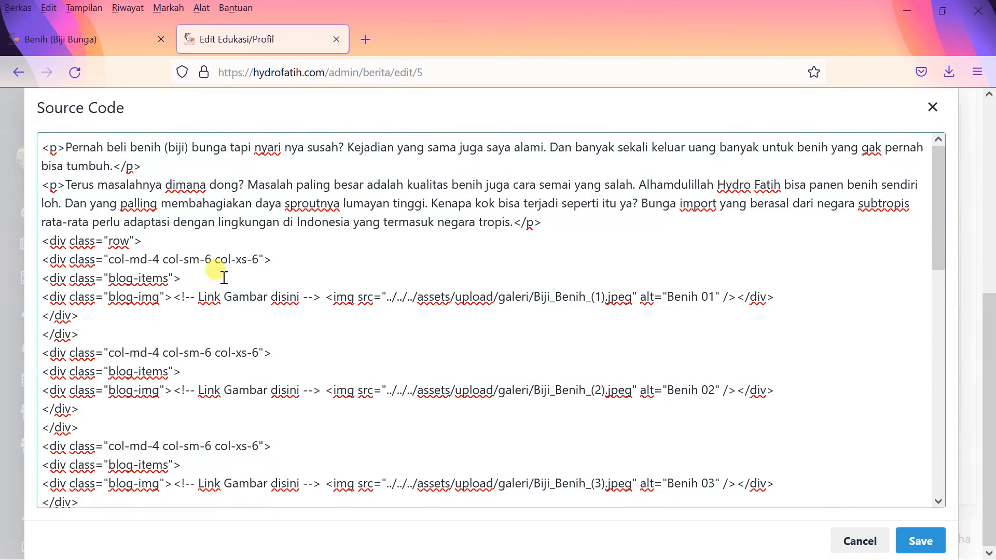
scroll(157, 267, down, 10)
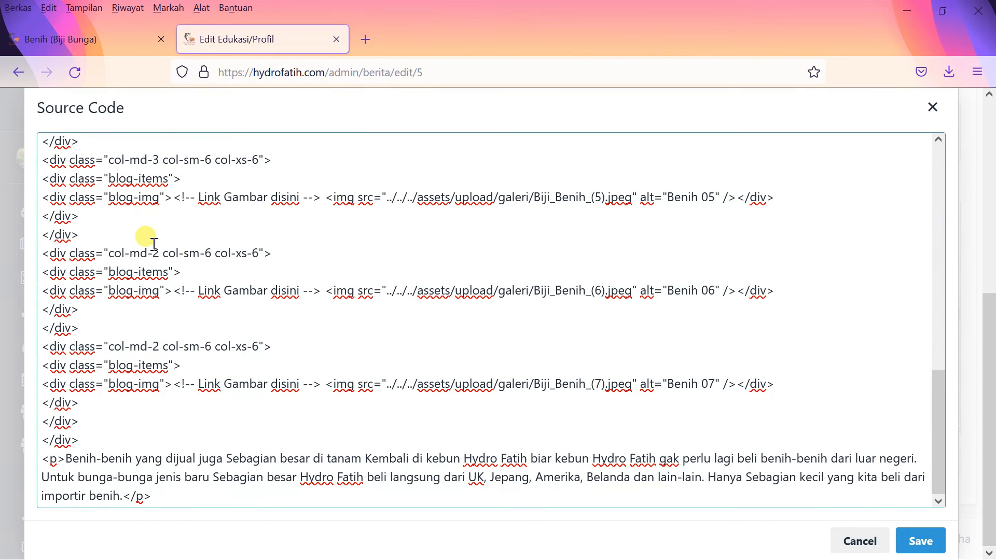
text(3)
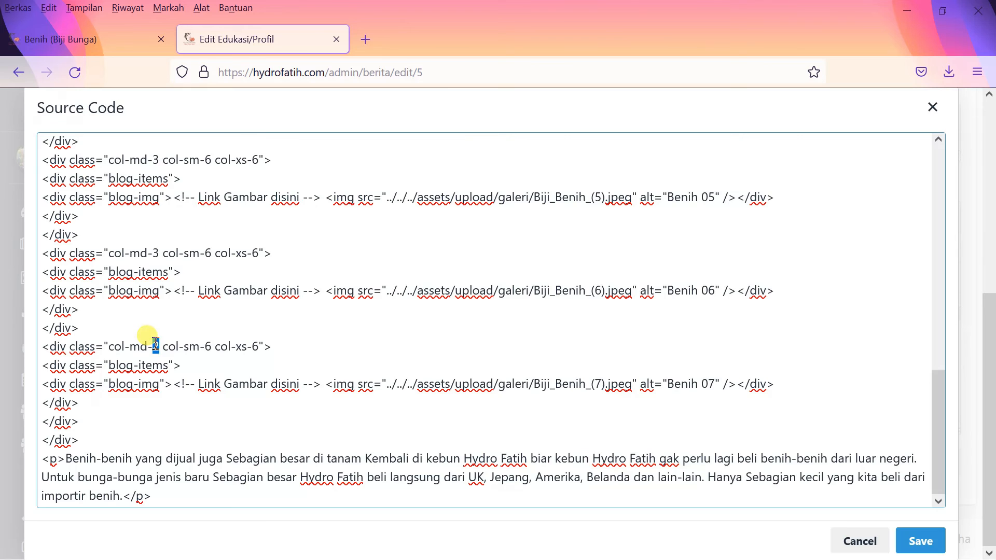
scroll(158, 294, up, 5)
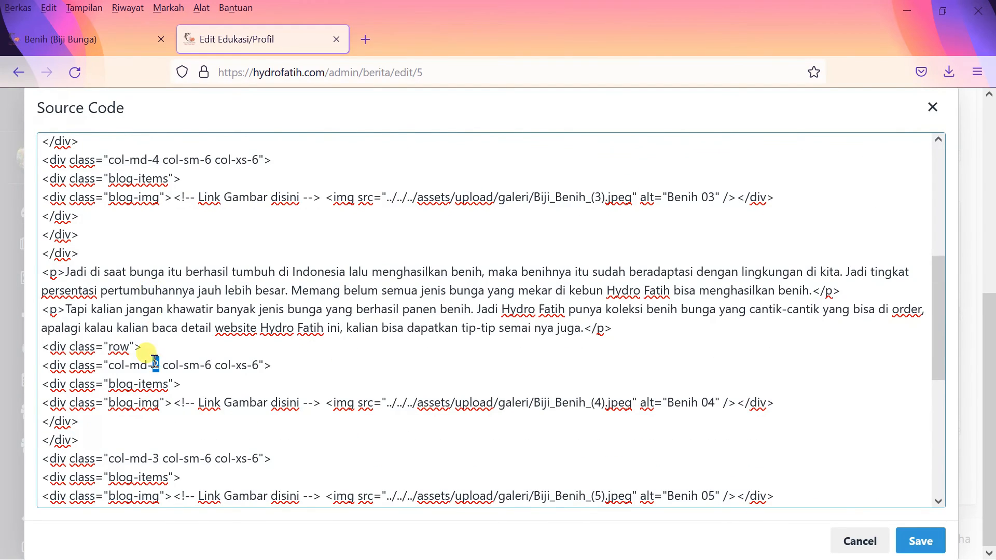
scroll(161, 353, down, 5)
Step: Save the source code, store the article data and reload the public page to check the second photo row
click(905, 541)
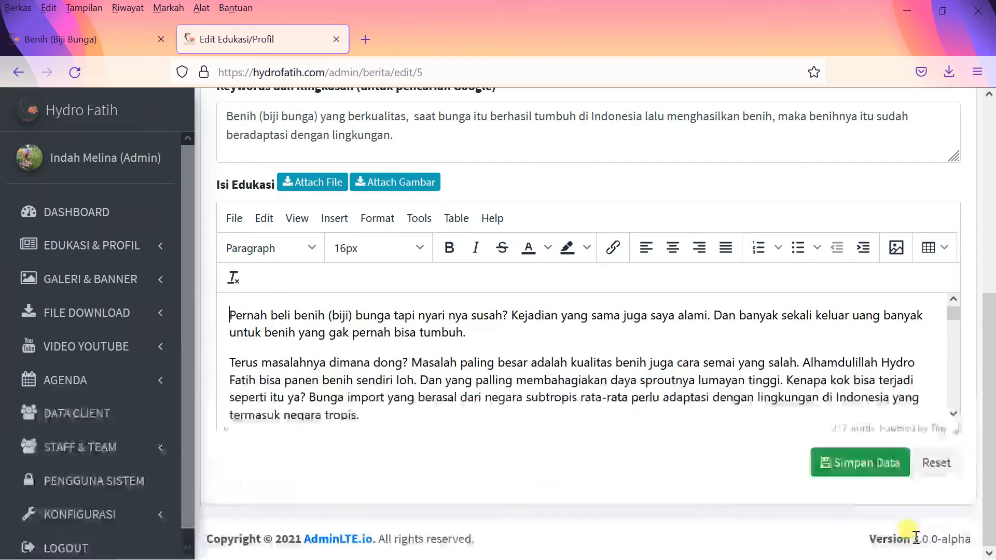
click(773, 462)
click(120, 52)
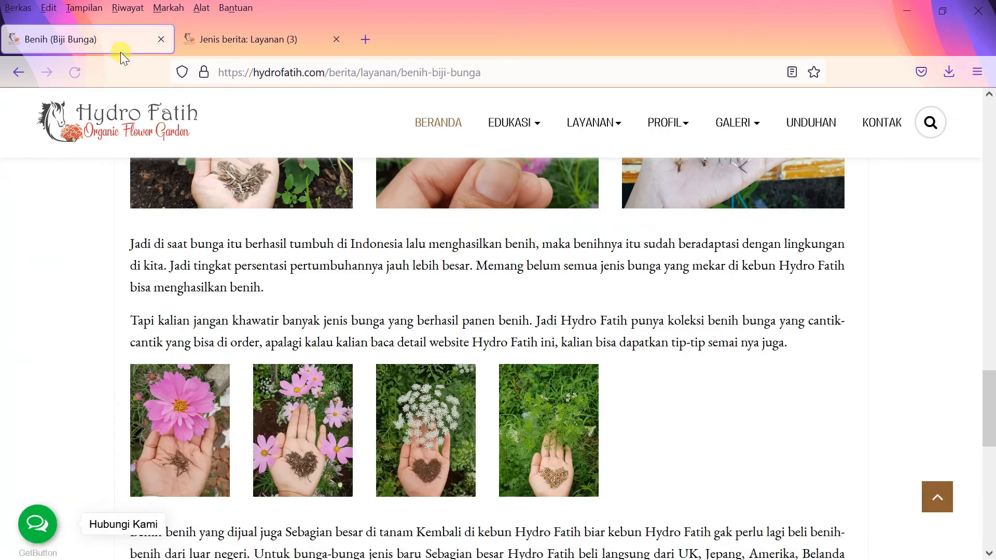
click(76, 73)
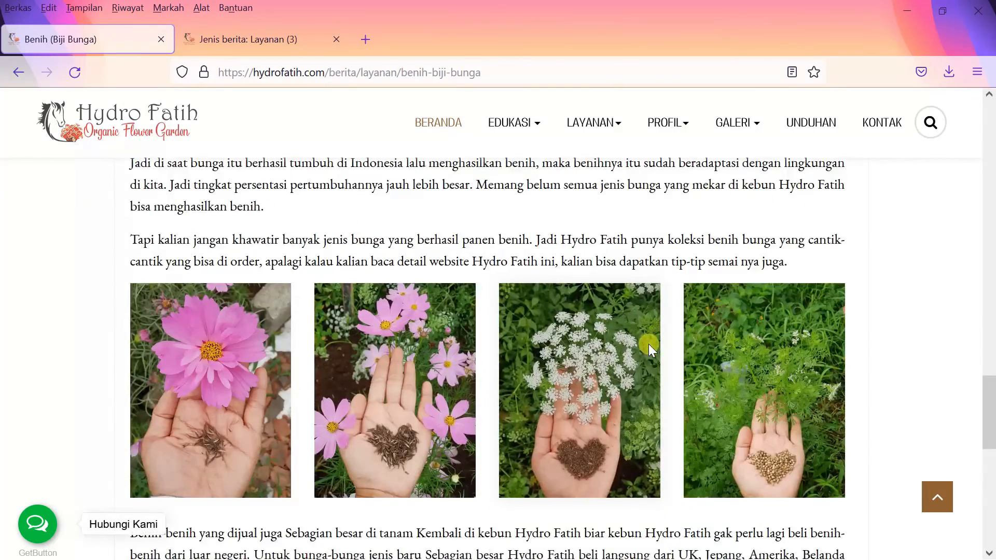
scroll(648, 344, down, 3)
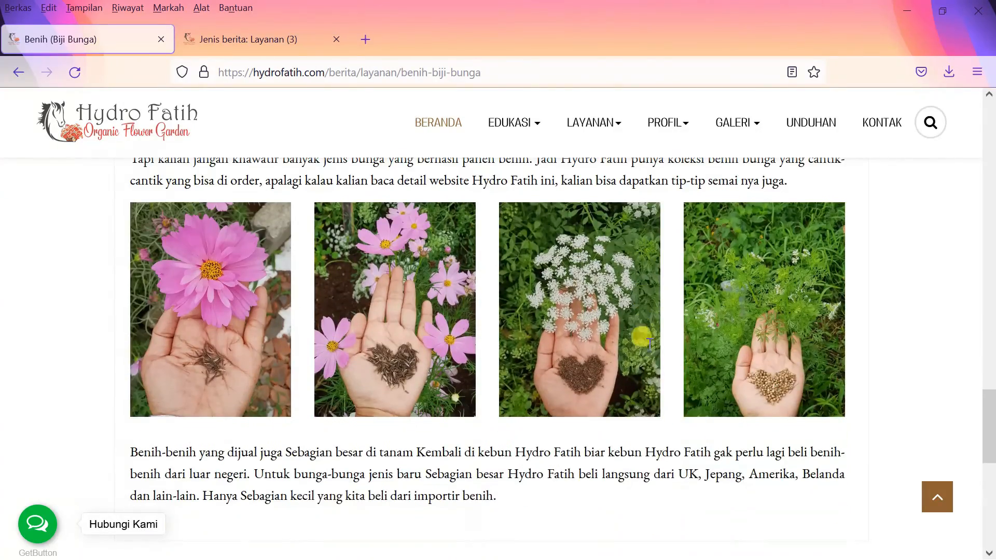
Step: Resize the browser window to test how the article's photo layout adapts, and restore it to full size
click(940, 12)
drag(799, 322, 657, 492)
click(610, 90)
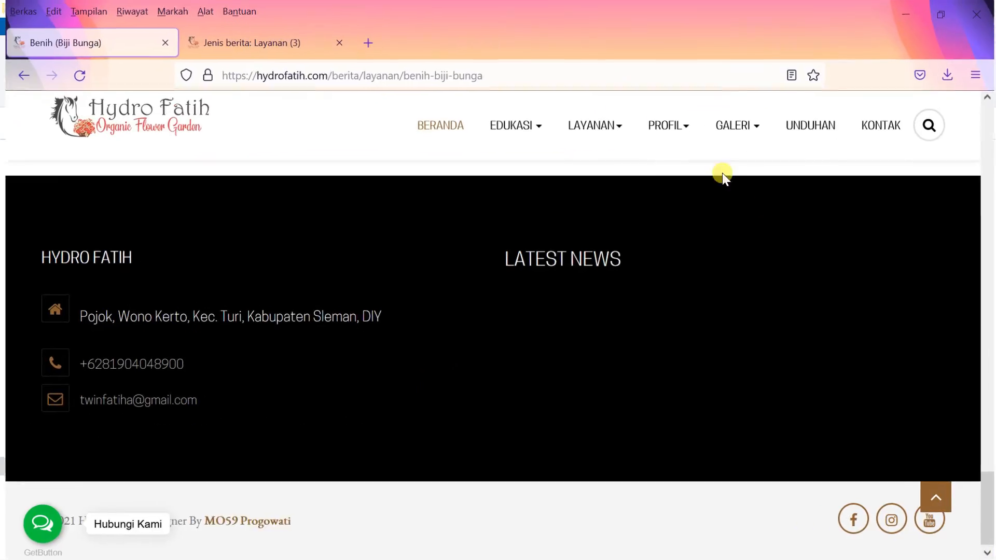
scroll(767, 218, up, 5)
scroll(761, 231, up, 10)
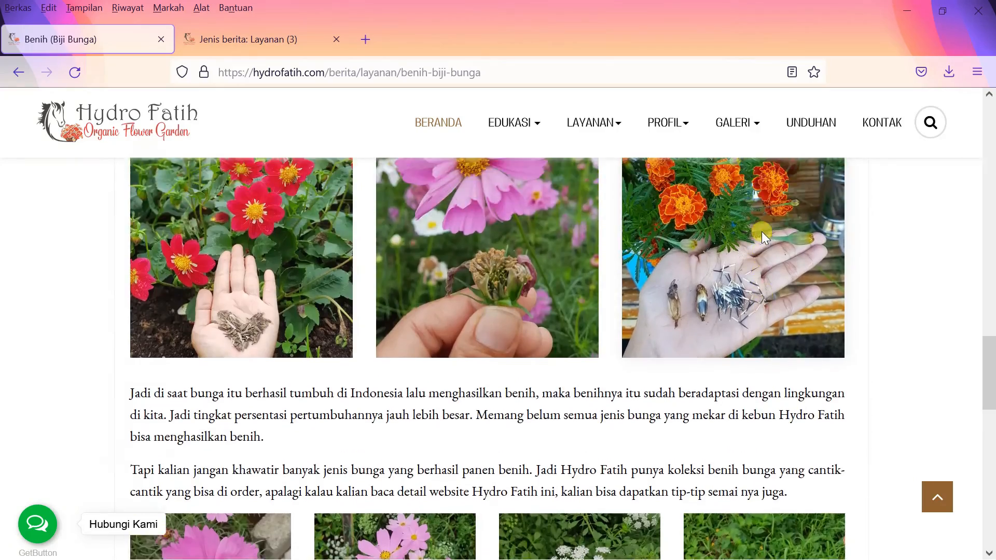
scroll(817, 270, up, 2)
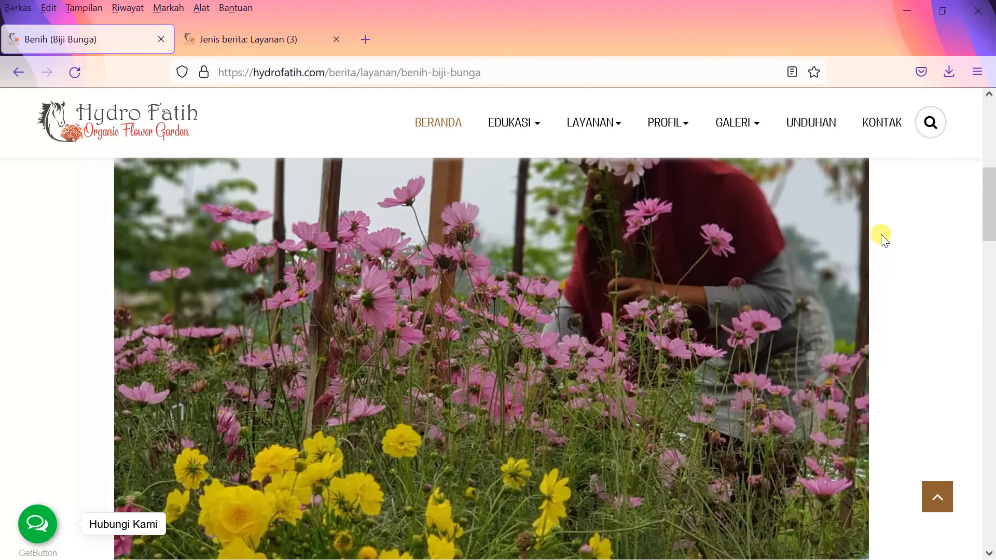
Step: Preview the article in responsive design mode as iPhone X/XS and examine how the seed photos stack between the paragraphs
key(F12)
click(945, 334)
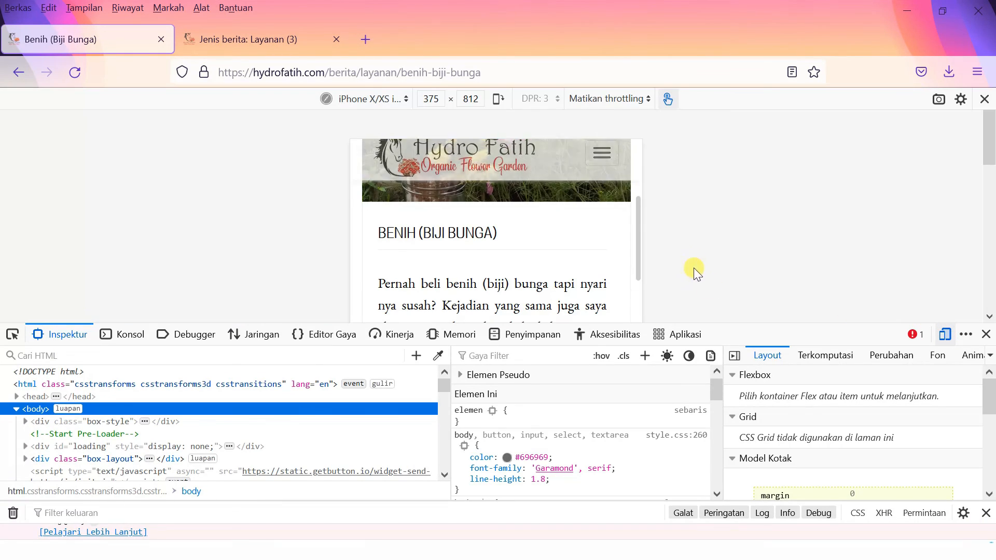
click(985, 334)
scroll(766, 275, down, 5)
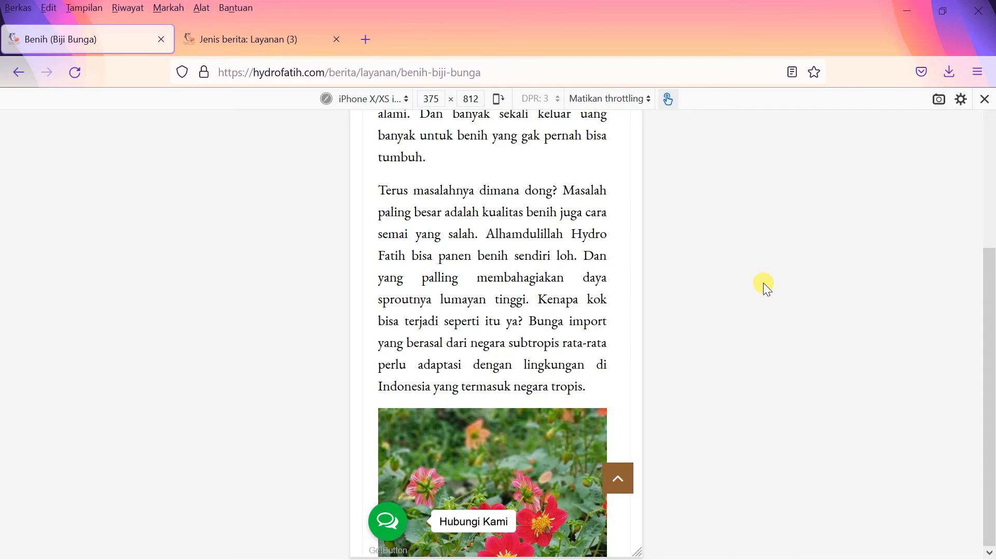
scroll(592, 367, down, 6)
scroll(592, 368, down, 10)
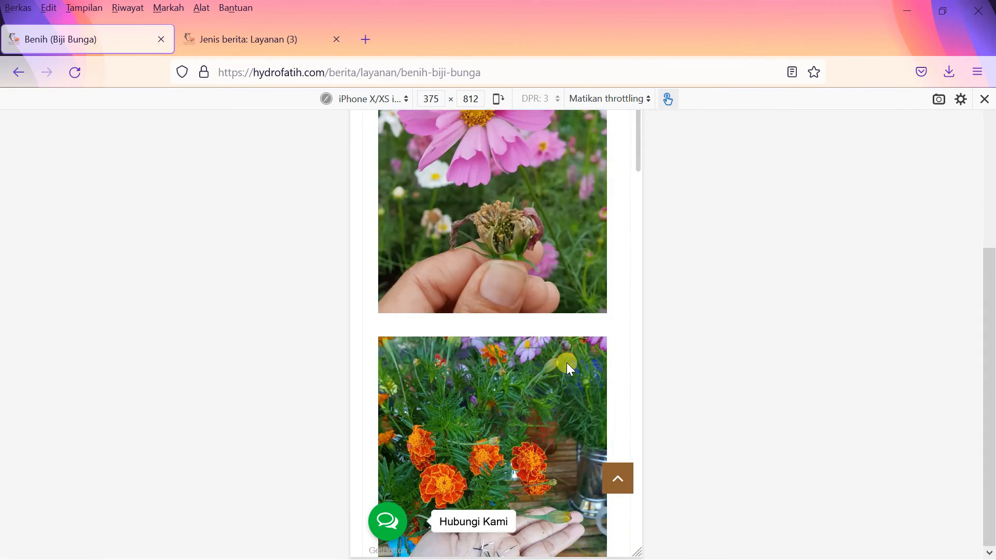
scroll(544, 266, down, 12)
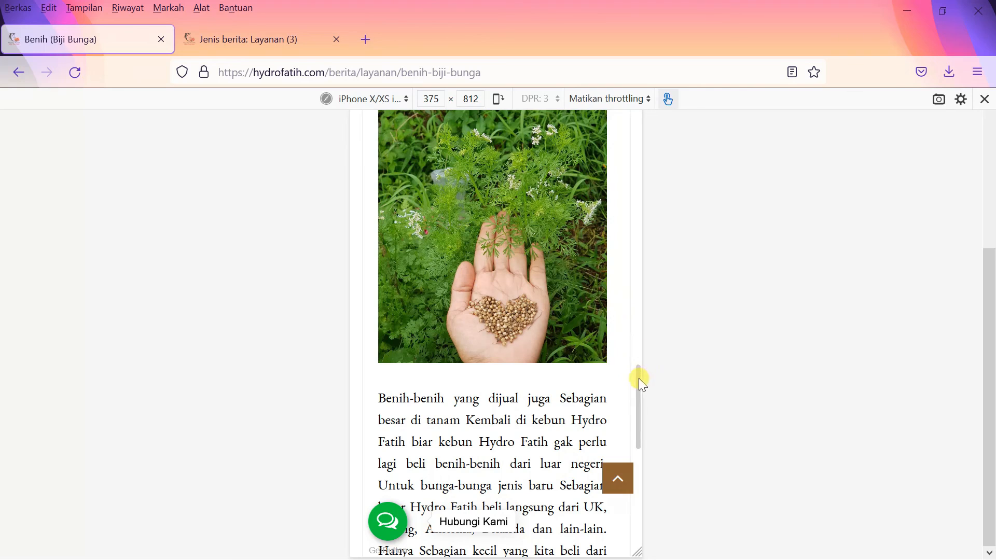
scroll(491, 371, up, 6)
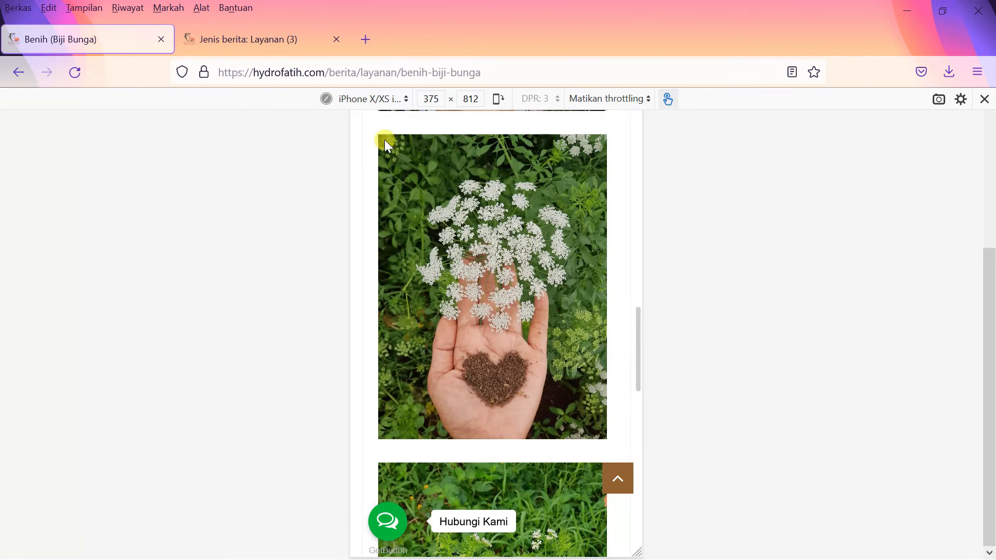
Step: Switch the device preview to iPad and examine both photo rows and the text of the article
click(382, 104)
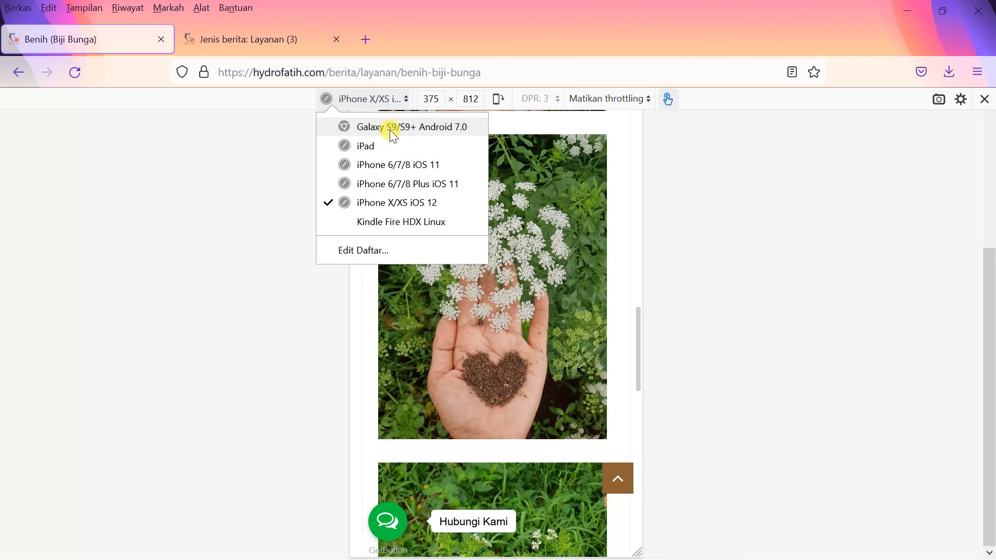
click(387, 147)
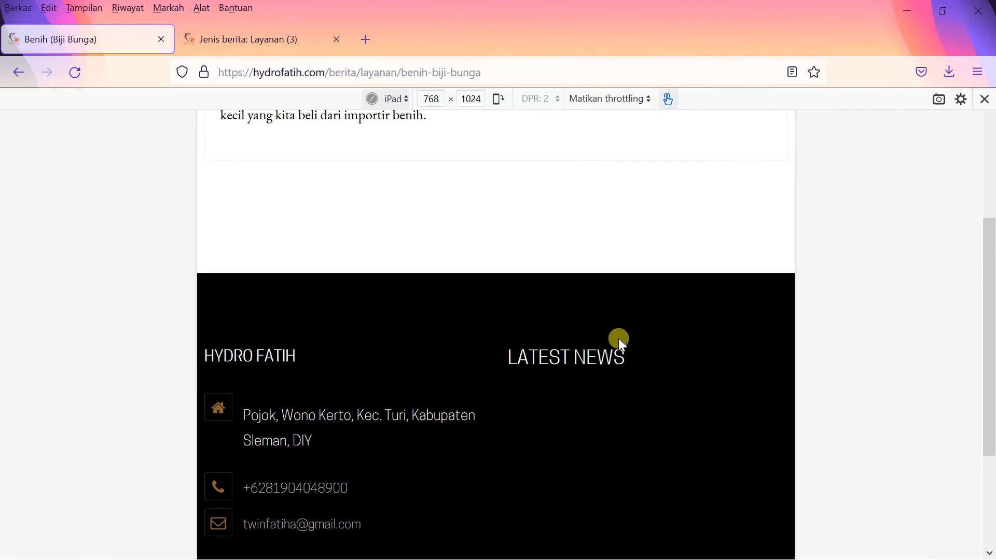
scroll(618, 338, up, 20)
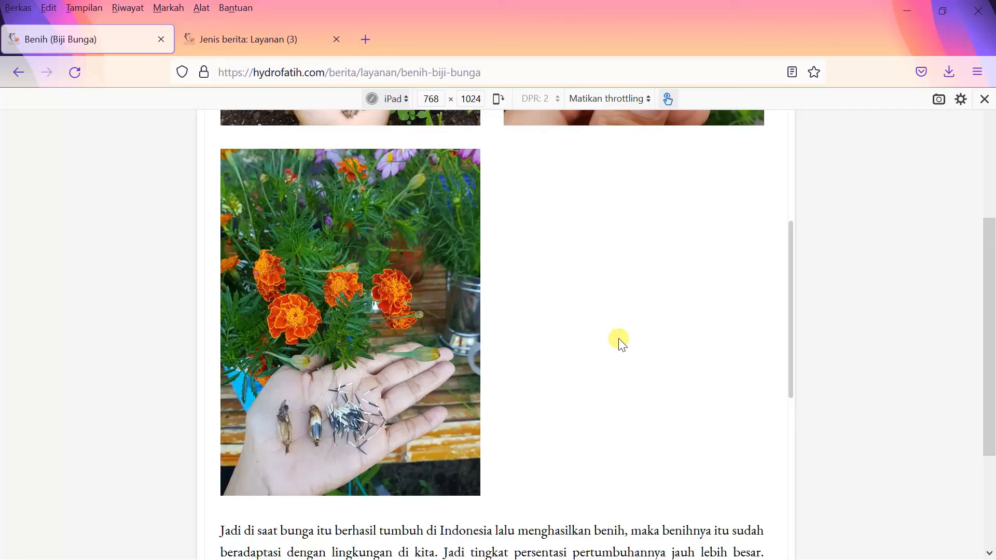
scroll(618, 338, up, 10)
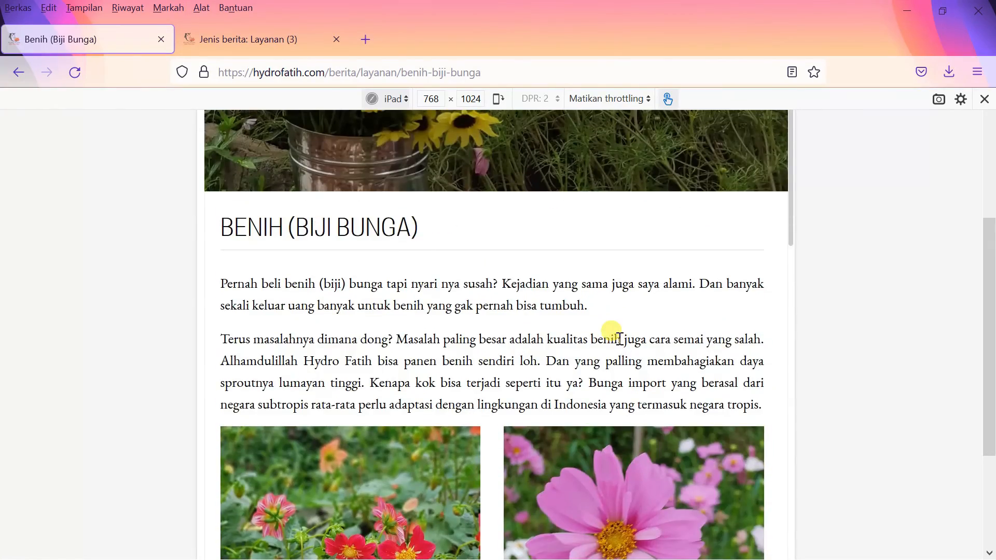
scroll(618, 338, down, 10)
scroll(619, 338, up, 10)
scroll(619, 339, up, 3)
scroll(618, 338, down, 12)
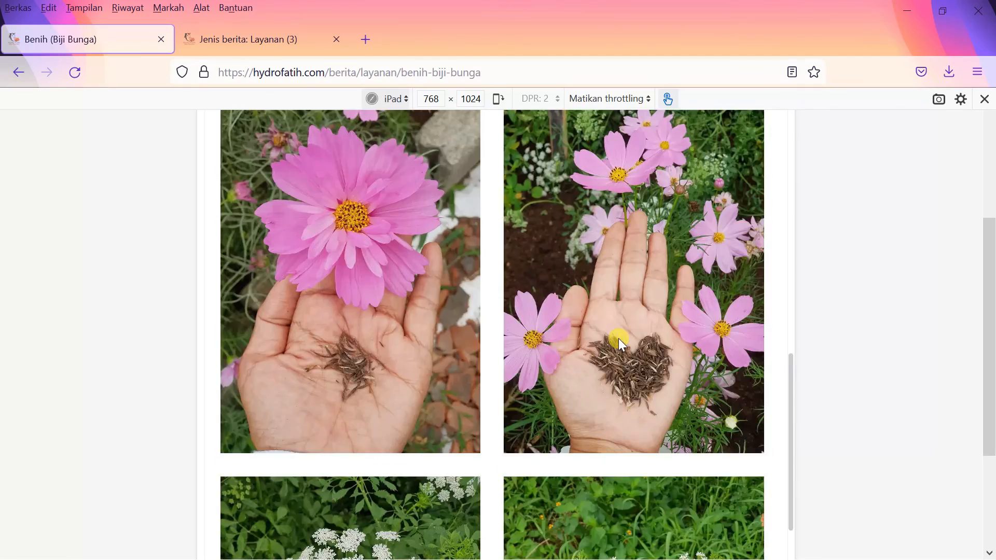
scroll(618, 338, down, 5)
scroll(618, 338, up, 12)
scroll(618, 338, up, 3)
scroll(664, 207, down, 10)
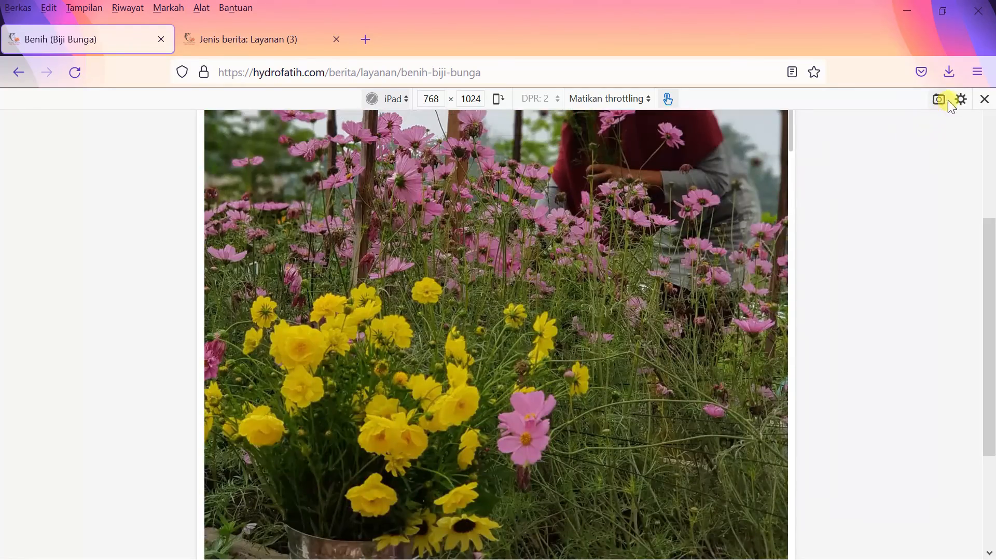
Step: Close the device preview and review the article's photo rows in the desktop layout
click(975, 101)
scroll(677, 278, down, 8)
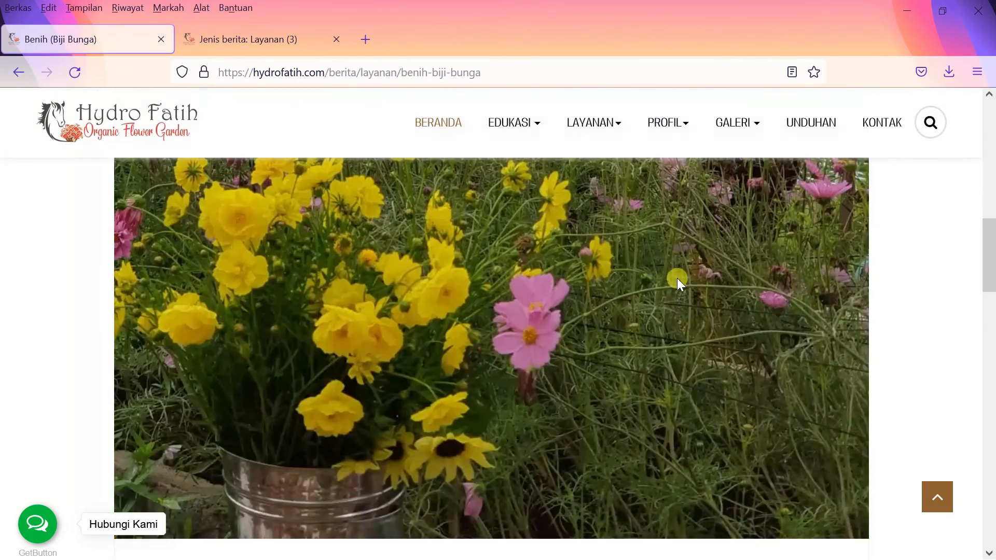
scroll(680, 281, down, 6)
scroll(680, 281, up, 7)
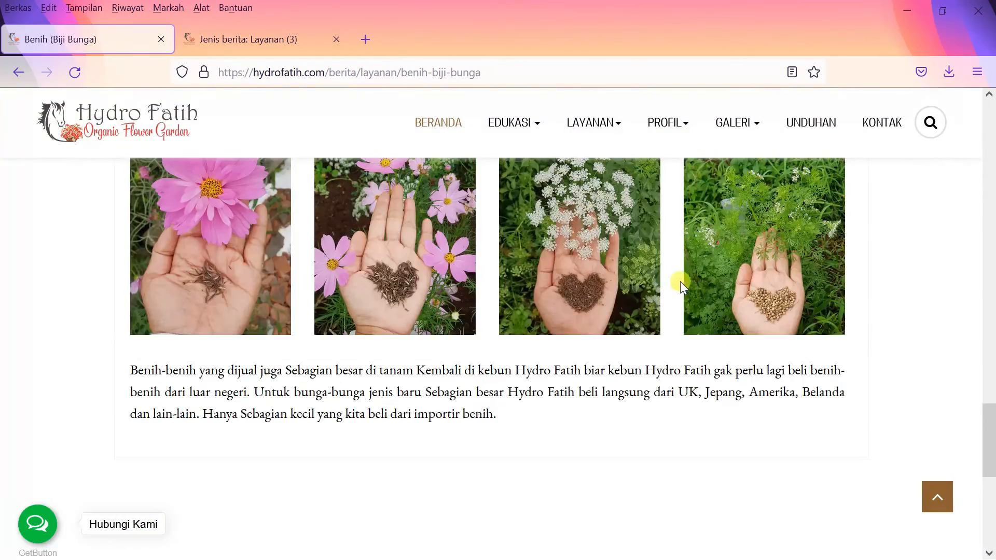